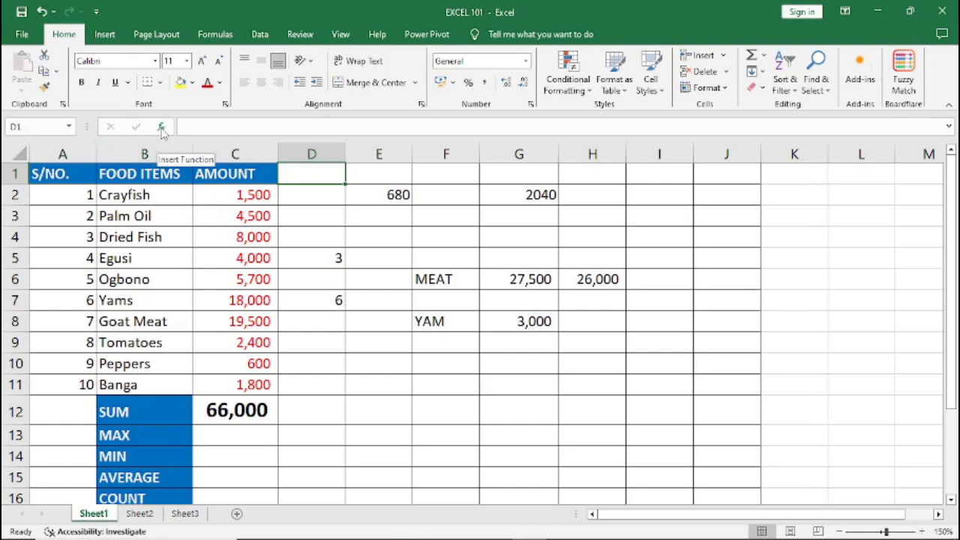
- Open the Insert Function dialog for cell D1 and look through the available function categories, including All and Date & Time
left_click(161, 129)
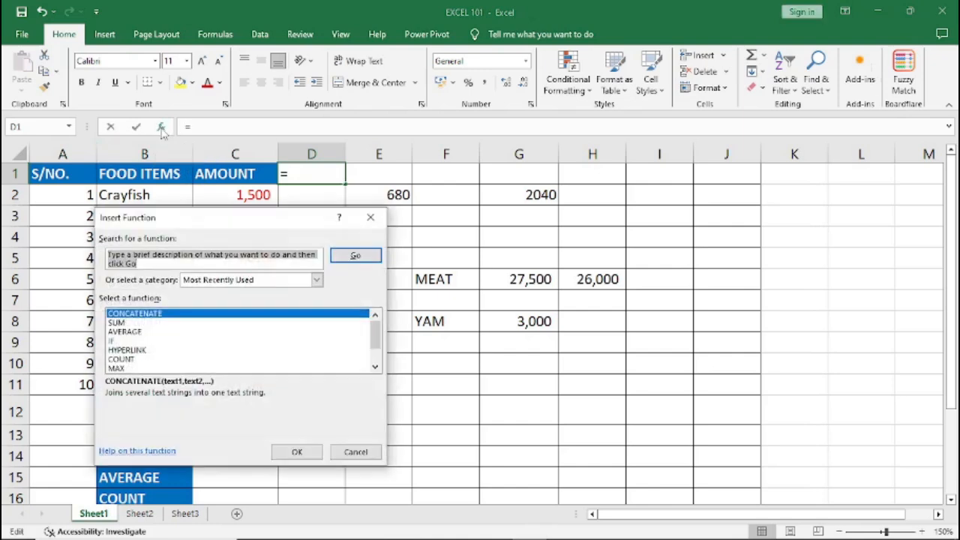
left_click_drag(272, 219, 459, 111)
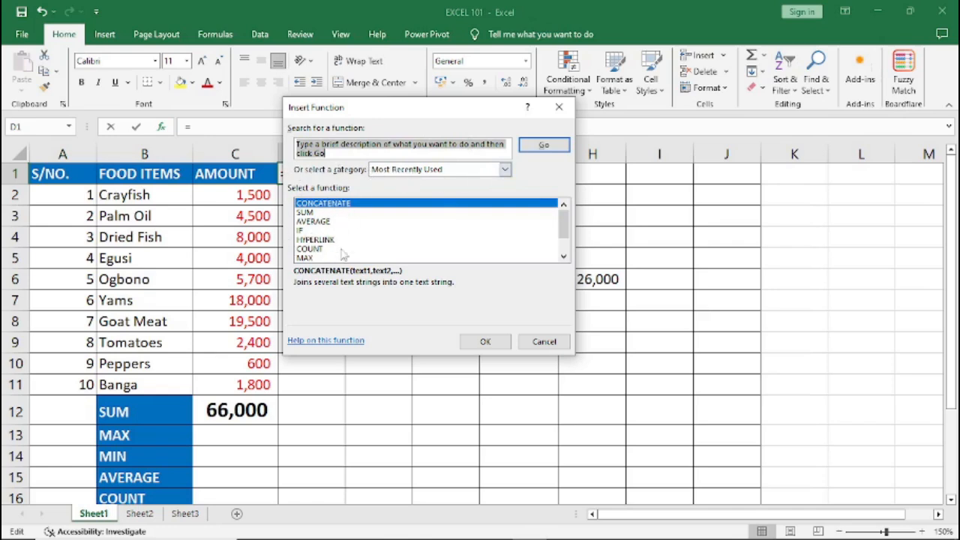
left_click(506, 170)
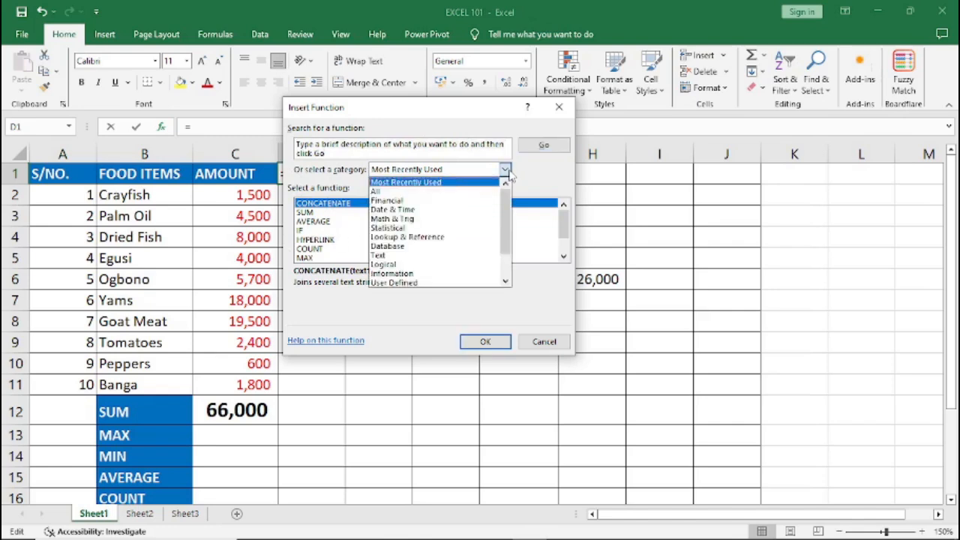
left_click(381, 193)
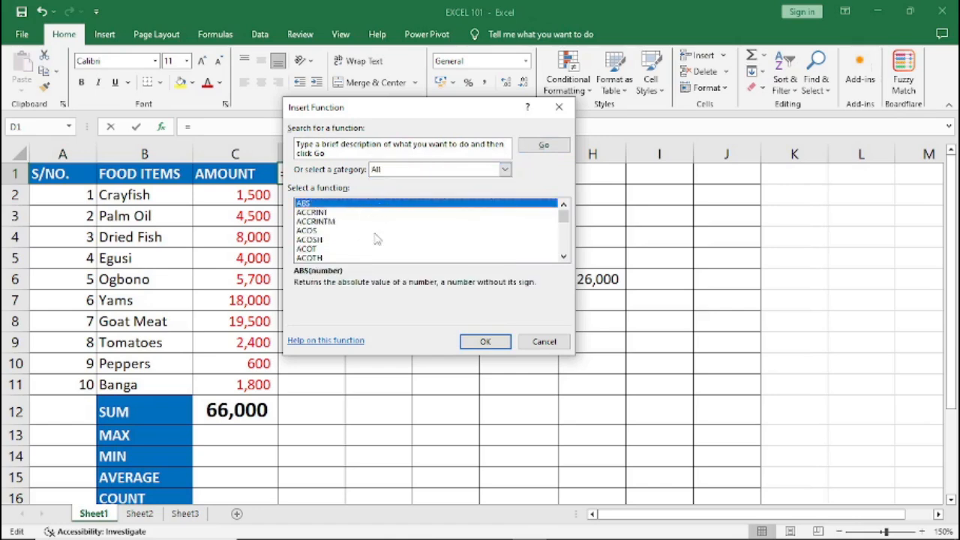
left_click(504, 171)
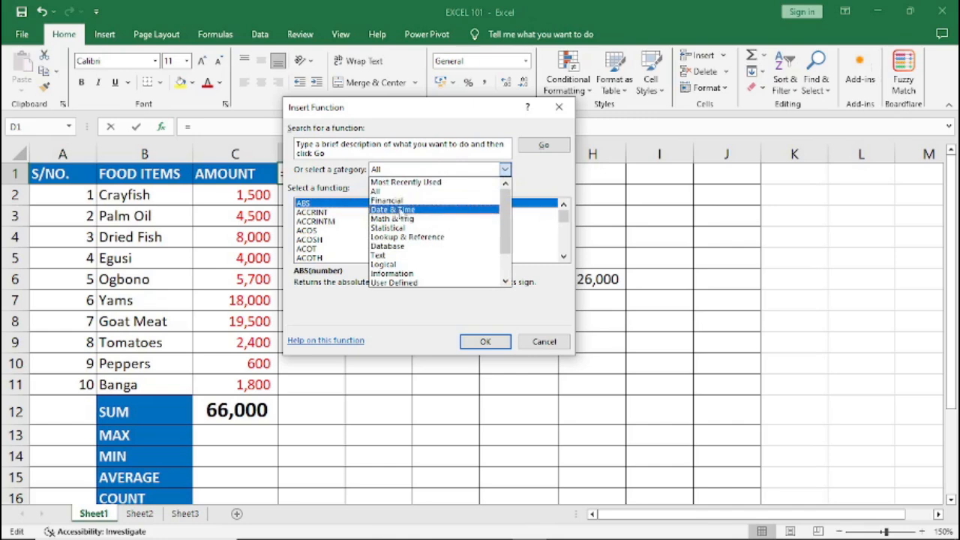
left_click(399, 211)
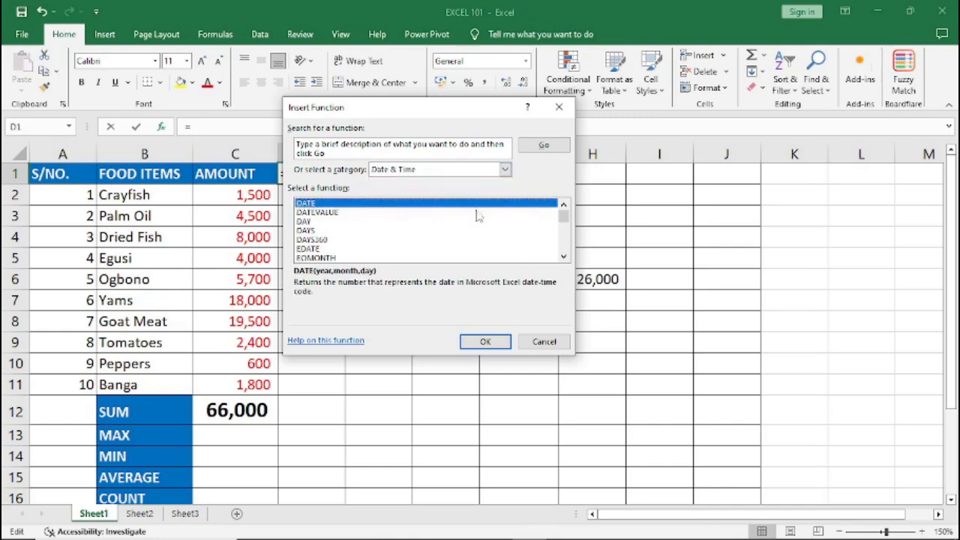
left_click(505, 170)
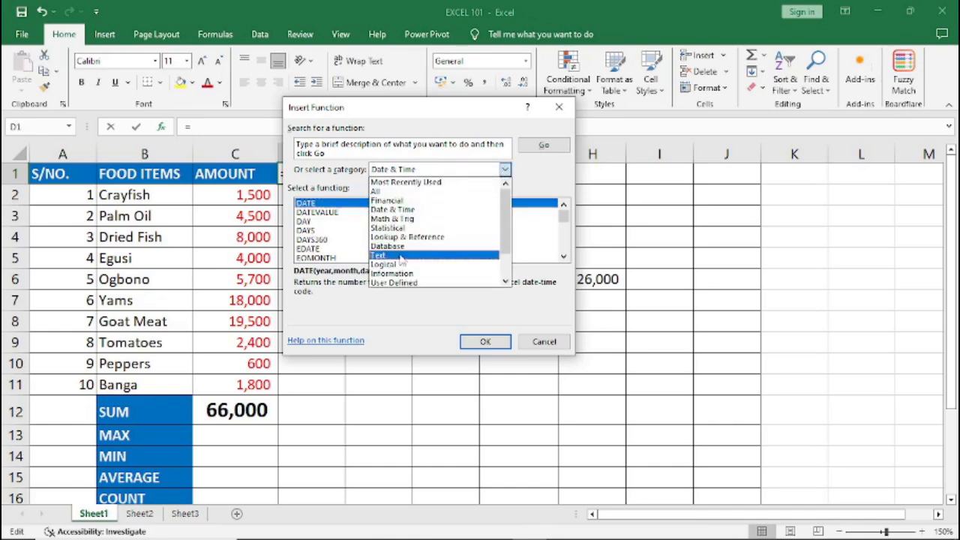
left_click(506, 283)
left_click(506, 283)
left_click(507, 283)
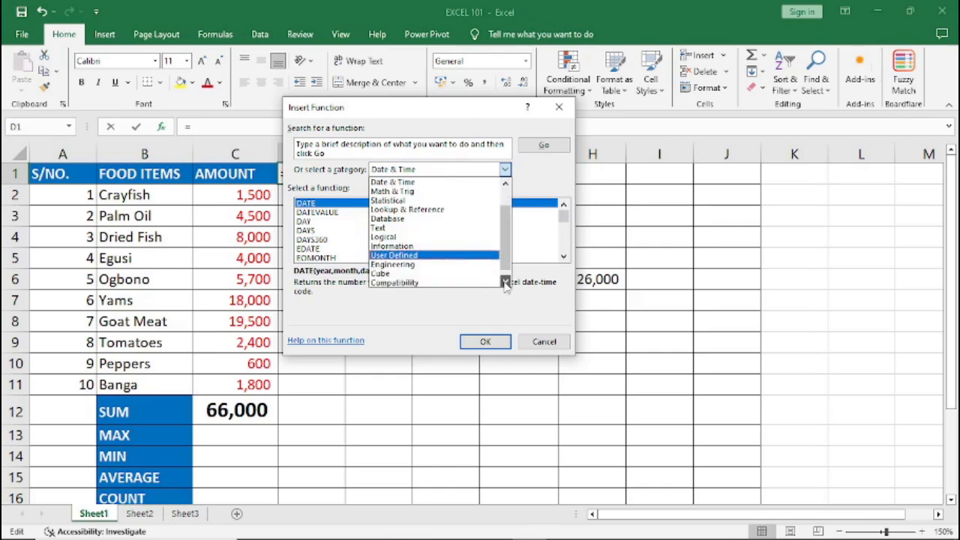
left_click(506, 283)
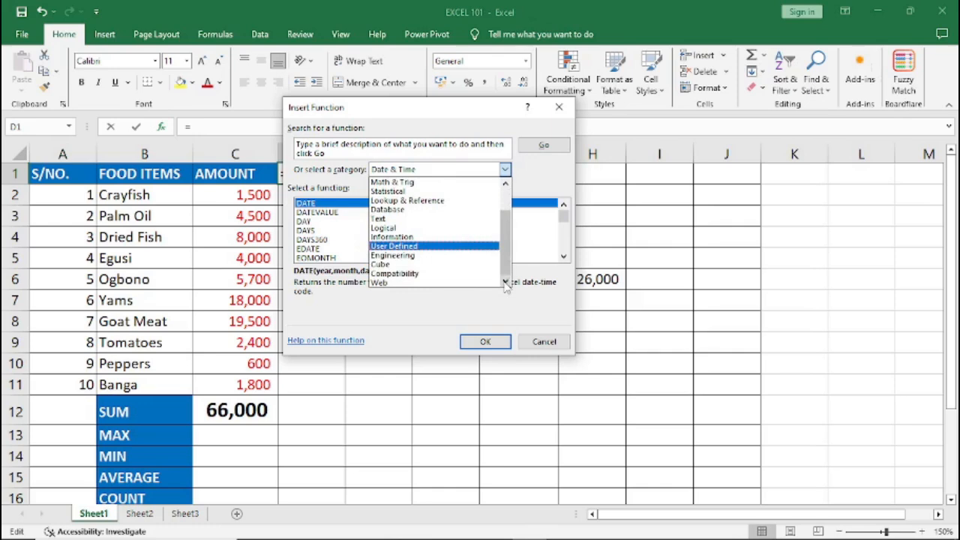
left_click(516, 182)
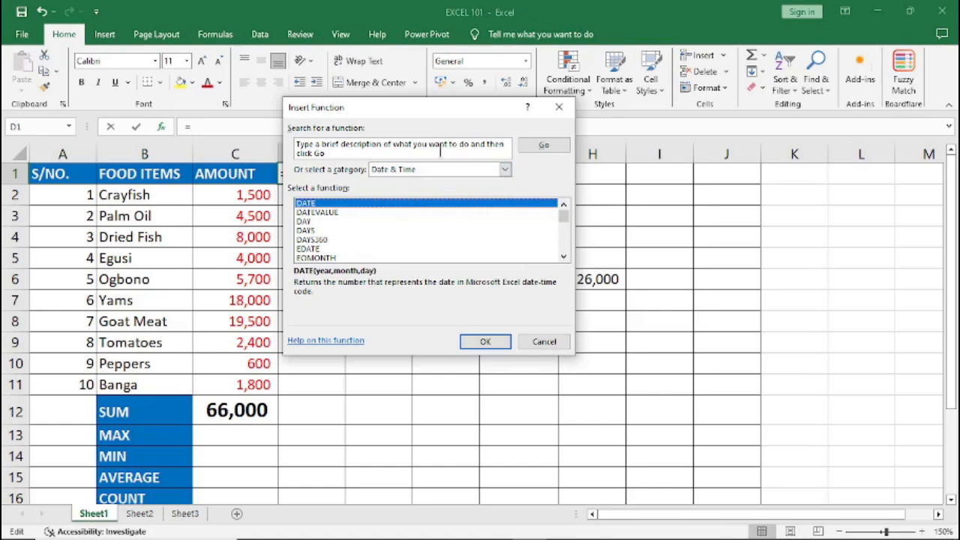
- Browse the alphabetical function list in the All category from start to end, and dismiss the dialog without inserting a function
left_click(505, 169)
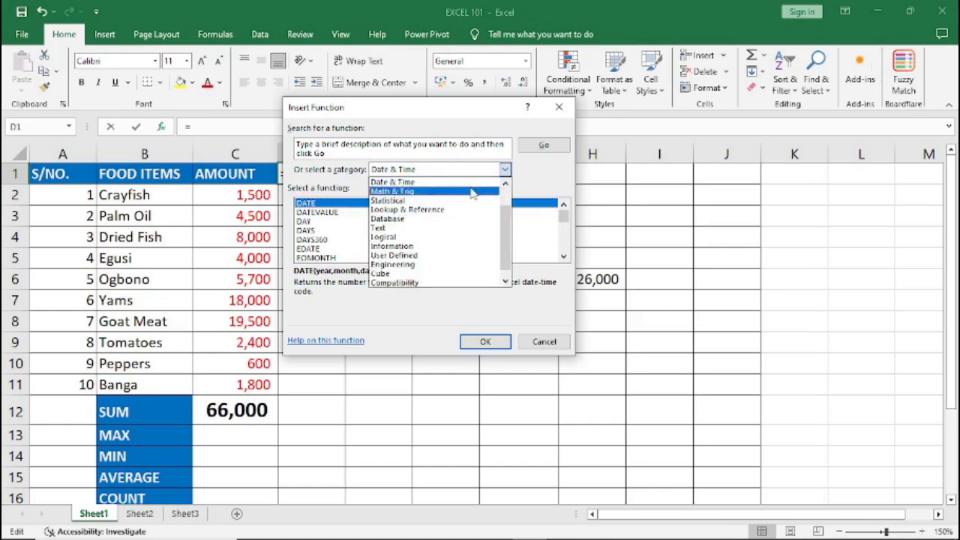
left_click(506, 185)
left_click(507, 188)
left_click(507, 188)
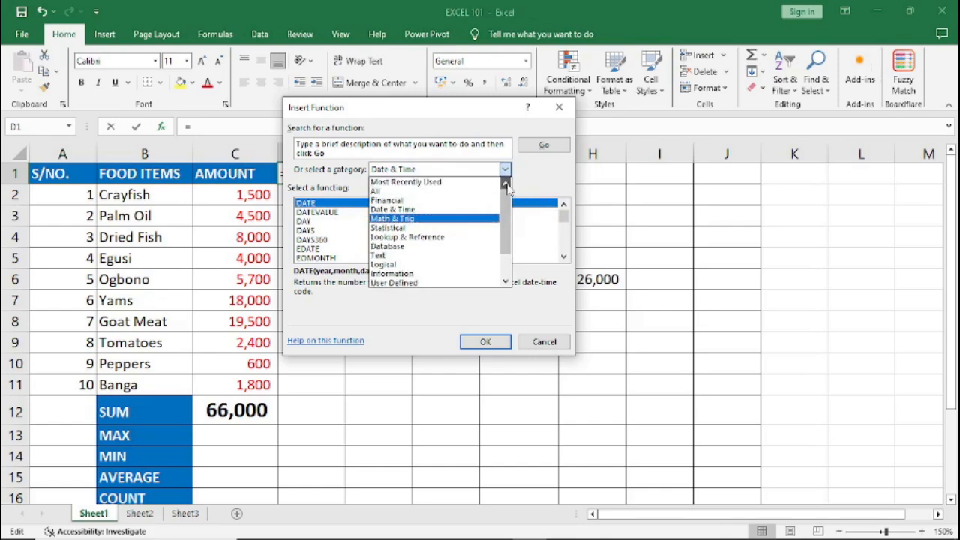
left_click(413, 193)
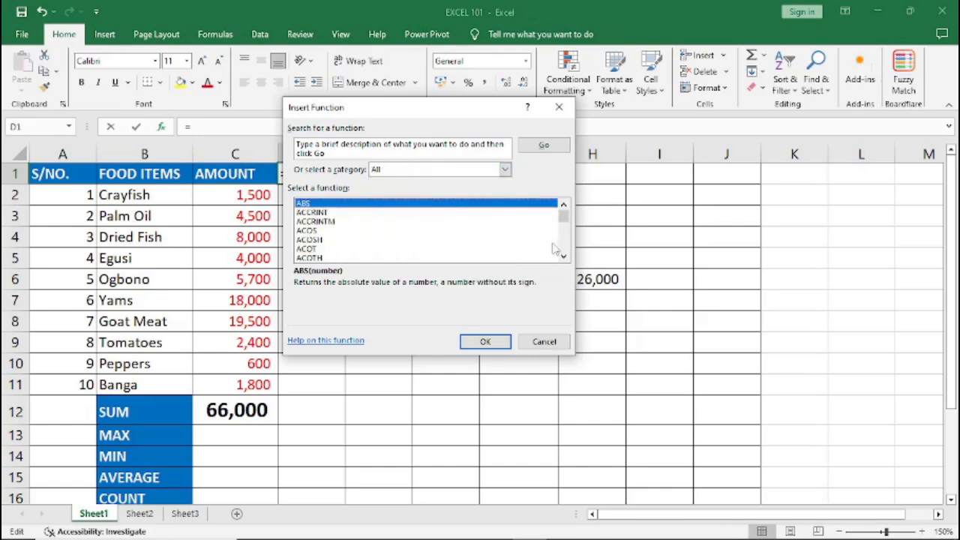
left_click_drag(564, 218, 574, 257)
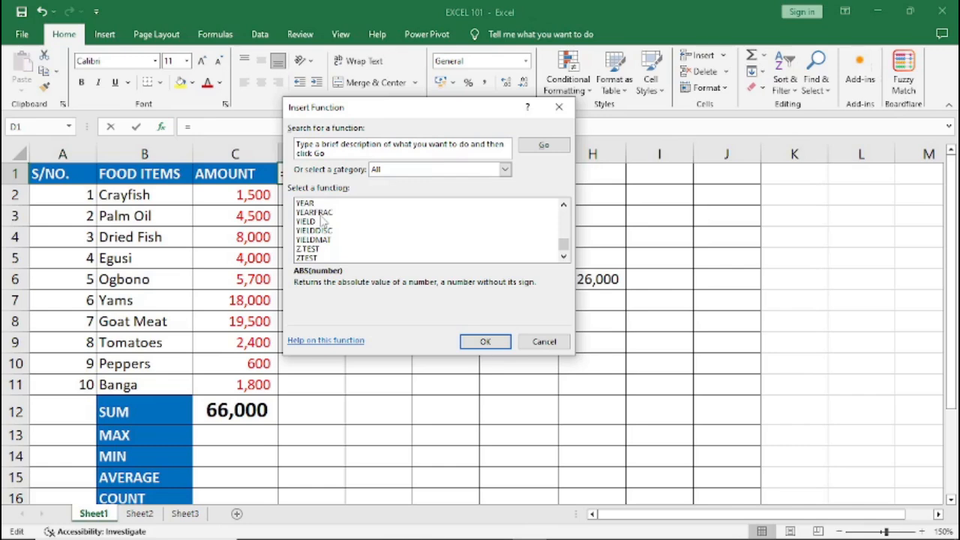
left_click(564, 206)
left_click(564, 206)
left_click(564, 206)
left_click(564, 205)
left_click(564, 206)
left_click(564, 205)
left_click(564, 205)
left_click(565, 207)
left_click(565, 208)
left_click_drag(566, 248, 568, 215)
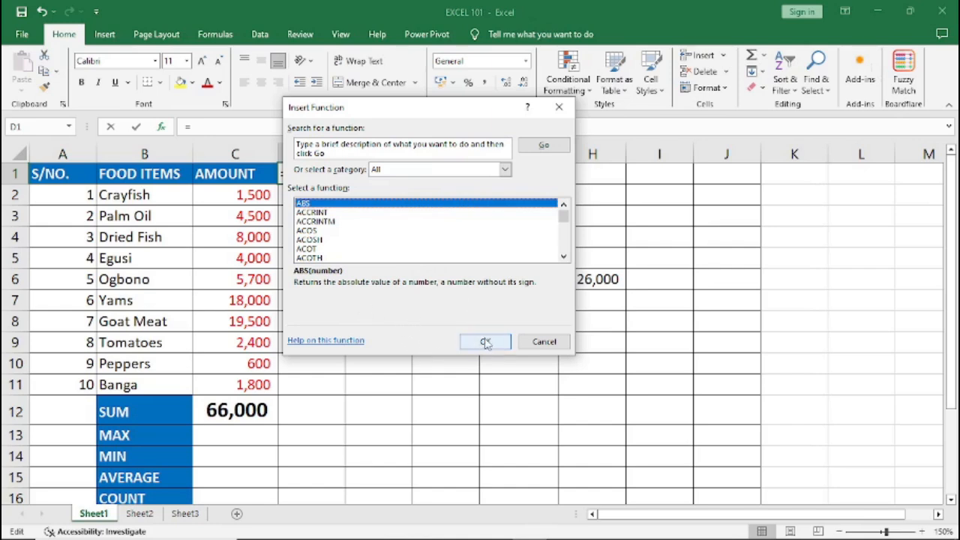
left_click(538, 344)
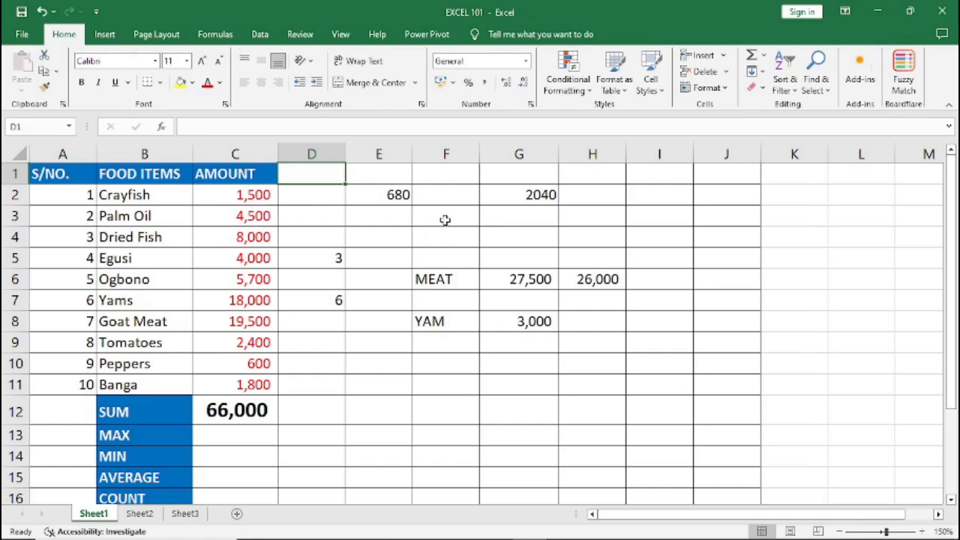
- Enter the formula =C2+C4+C8 in cell E3 to add the Crayfish, Dried Fish and Goat Meat amounts
left_click(366, 218)
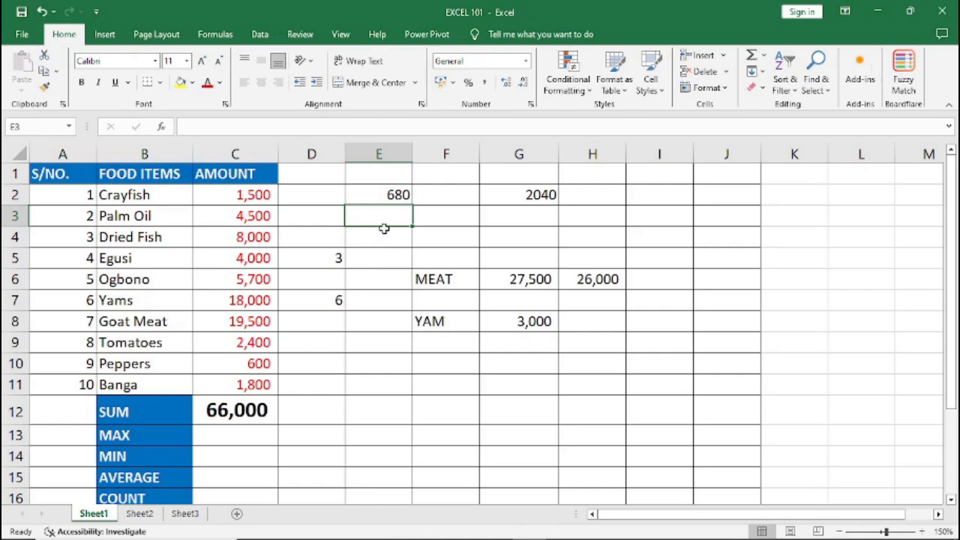
type("=")
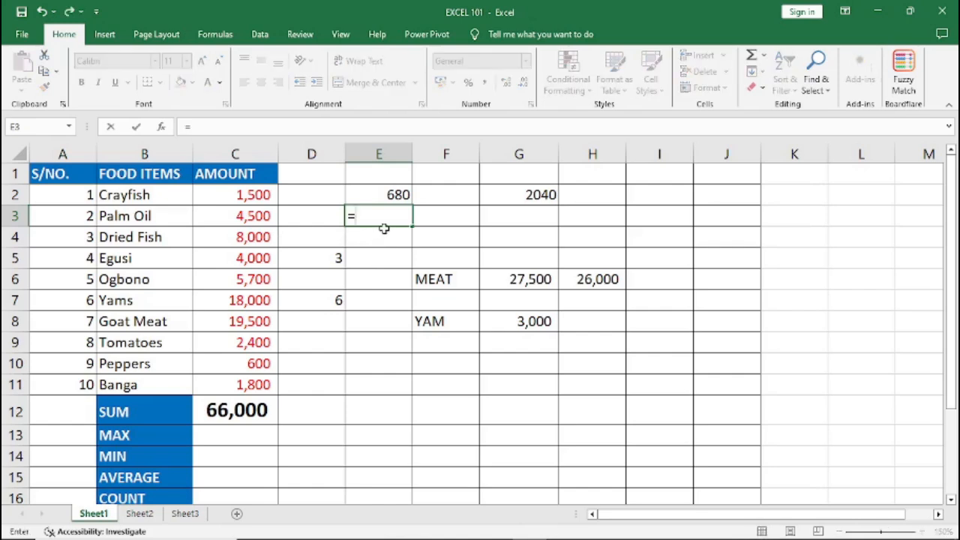
left_click(249, 195)
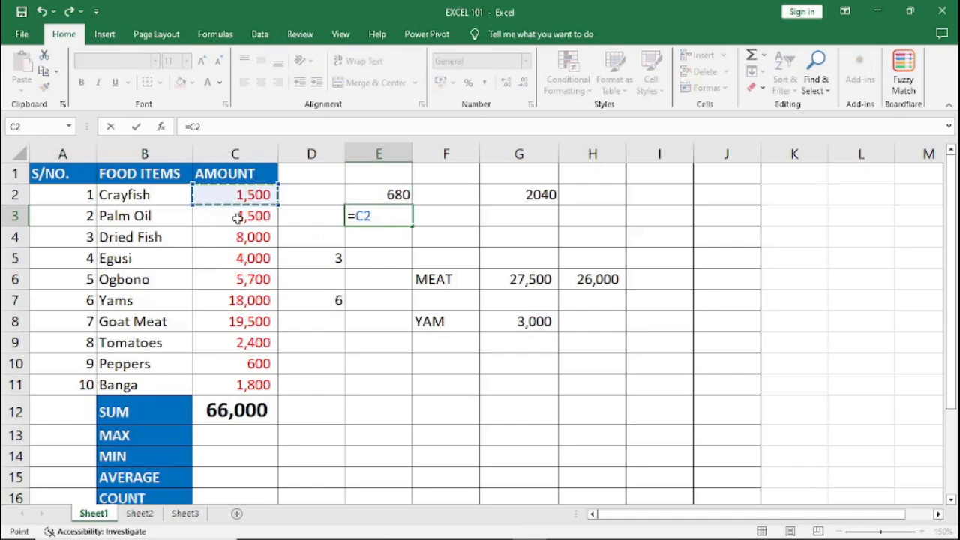
type("+")
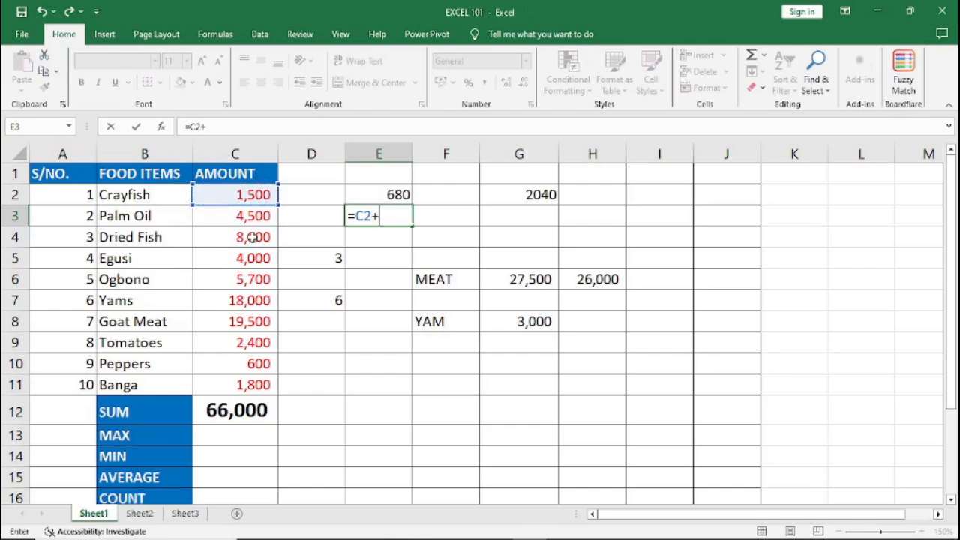
left_click(253, 237)
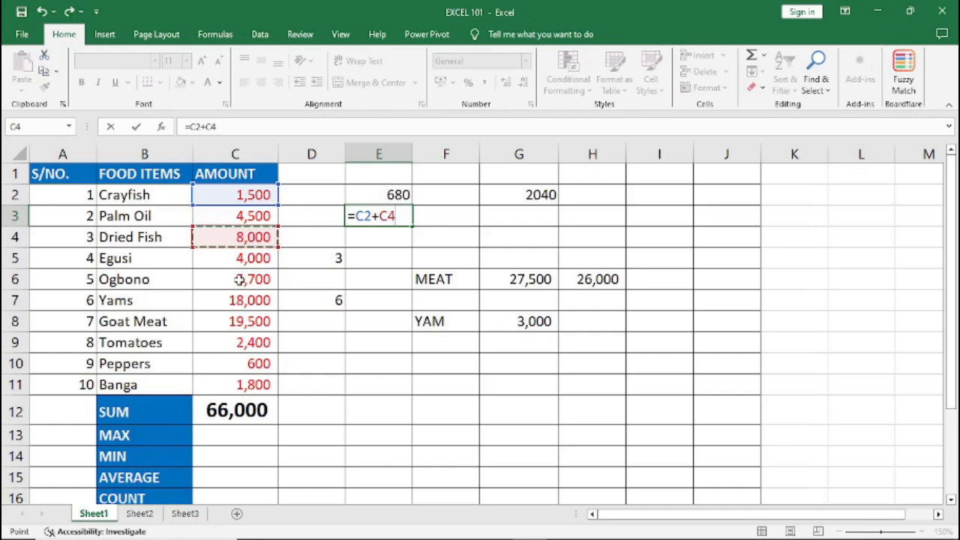
type("+")
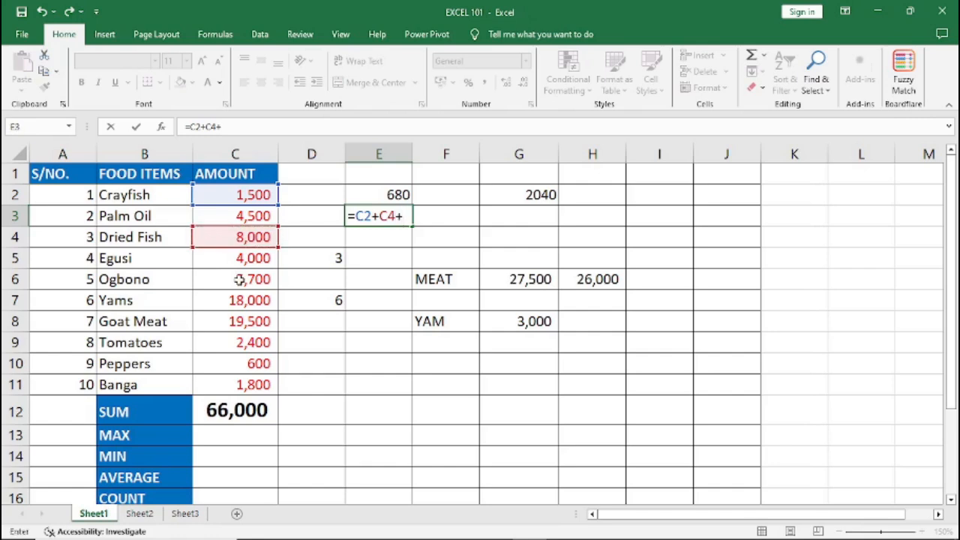
left_click(244, 323)
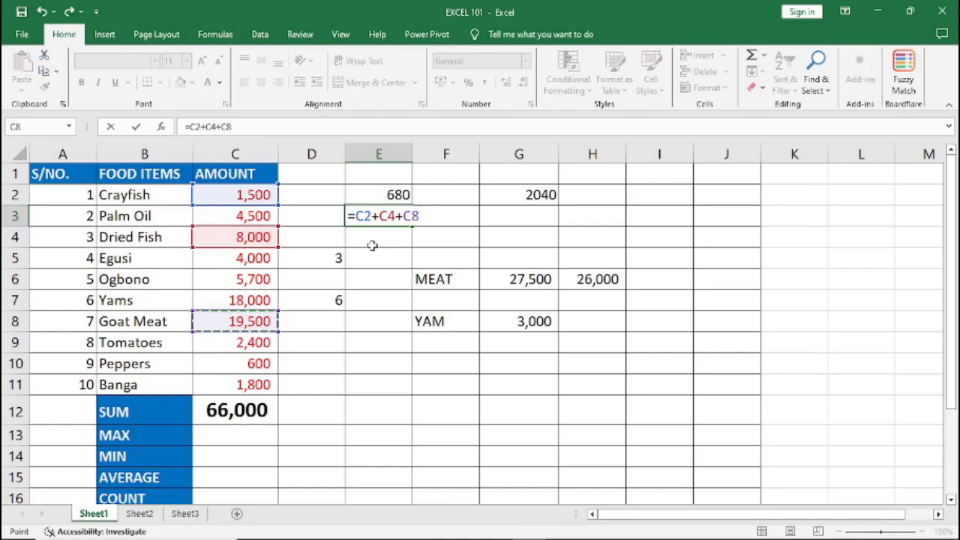
key("Return")
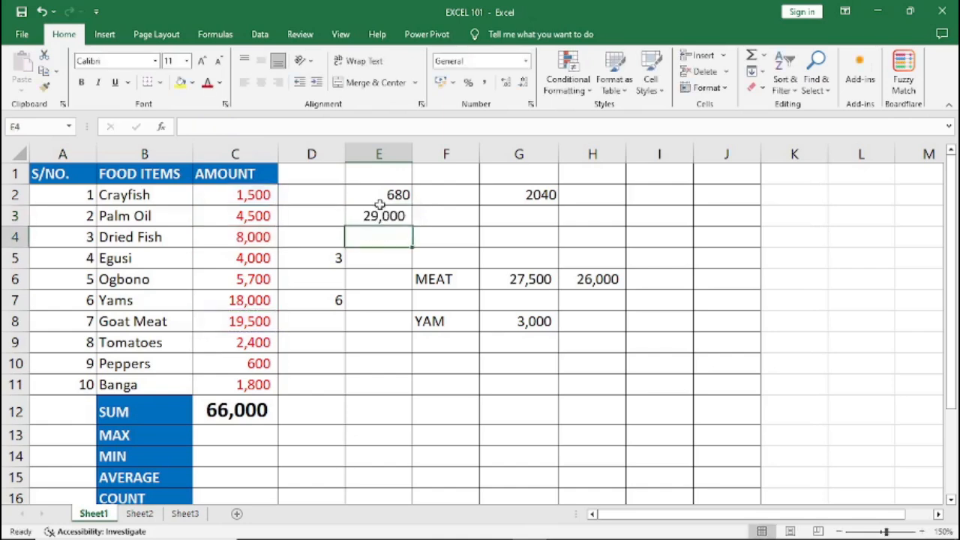
left_click(378, 217)
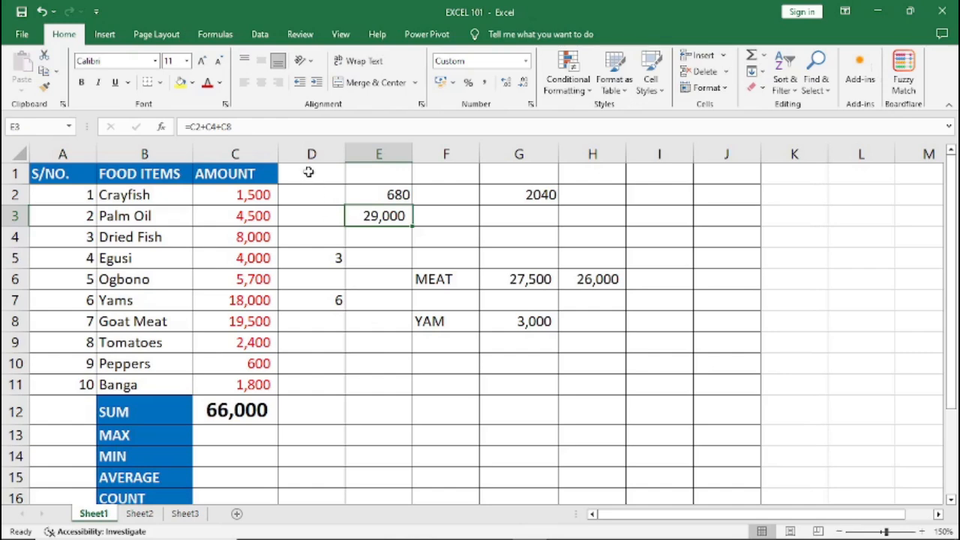
- Clear the contents of the range D1:I12 beside the food items table
left_click_drag(308, 172, 617, 383)
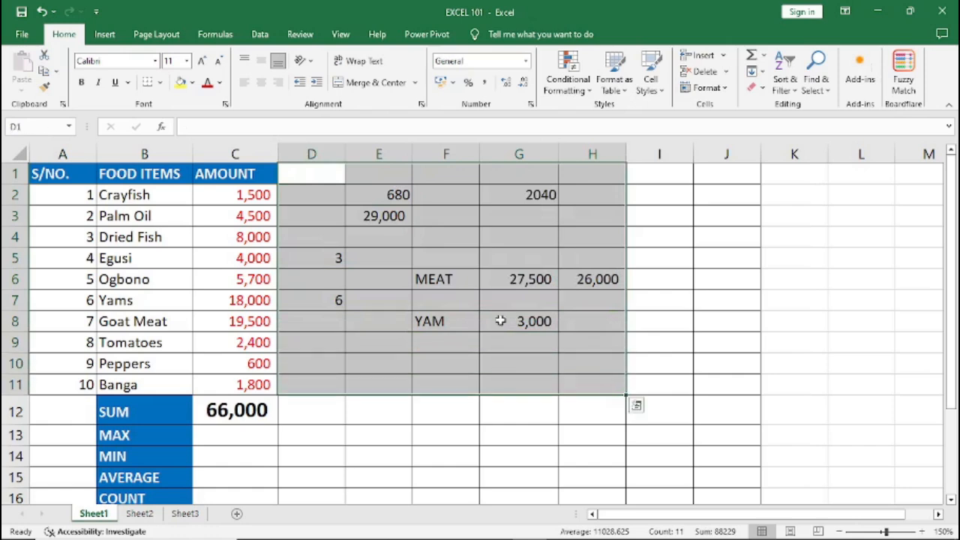
left_click_drag(307, 172, 647, 395)
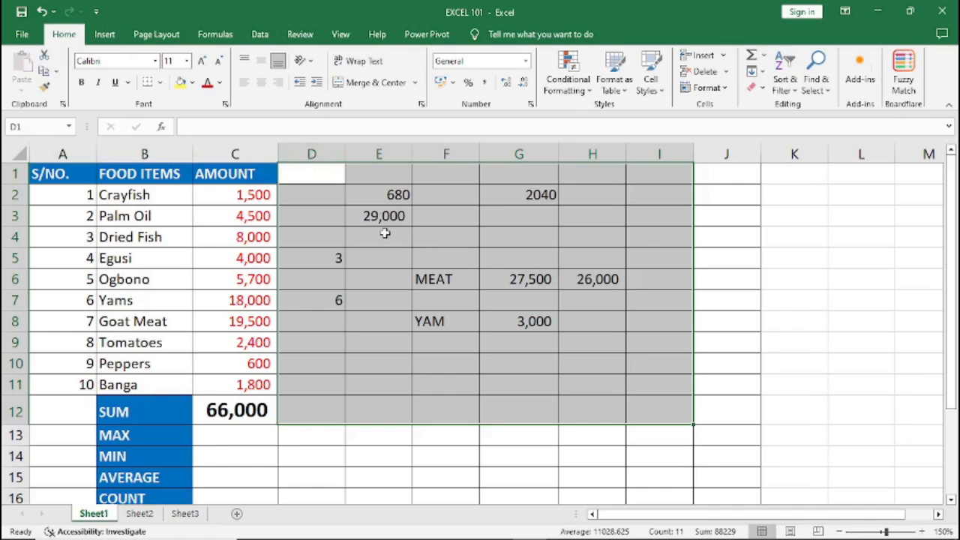
key("Delete")
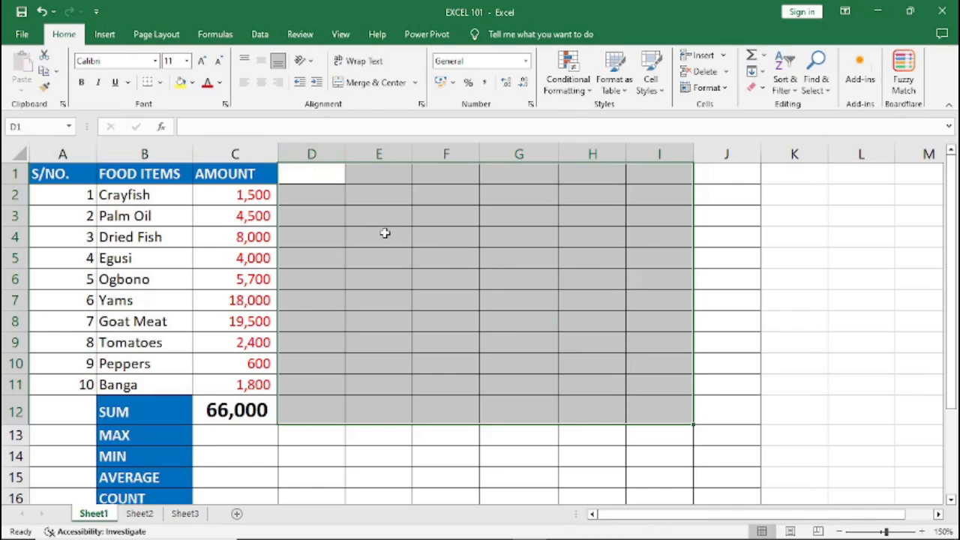
left_click(384, 233)
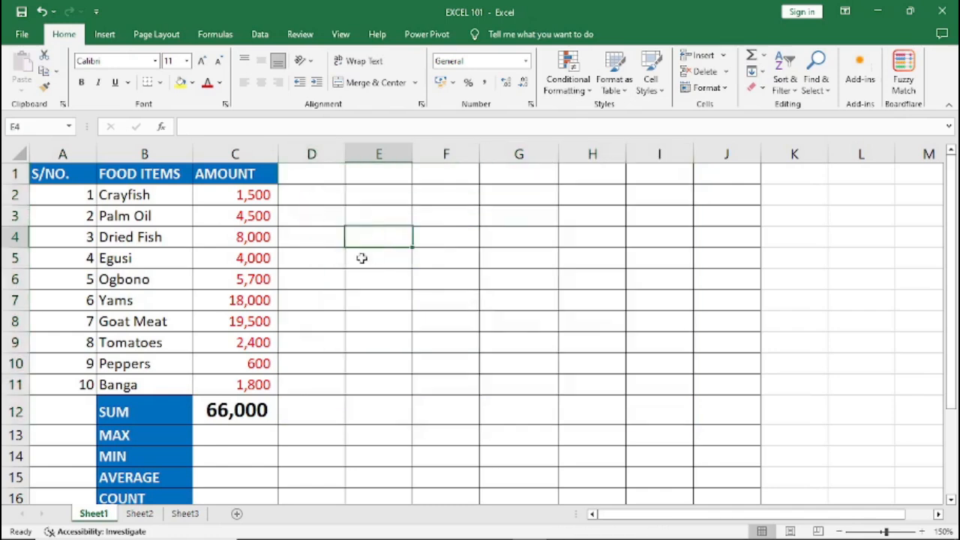
- Delete the existing SUM formula from cell C12 in the food items table
scroll(356, 277, "down", 1)
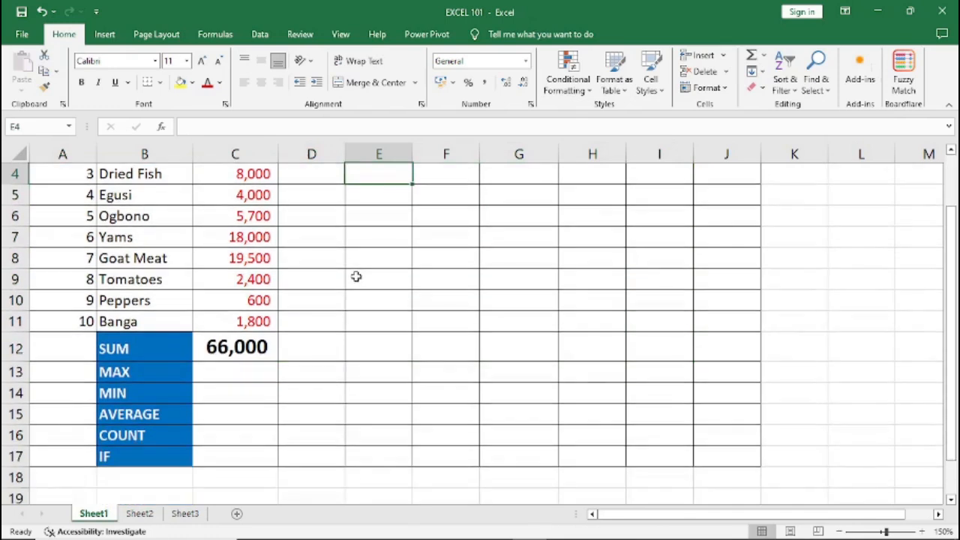
left_click(237, 351)
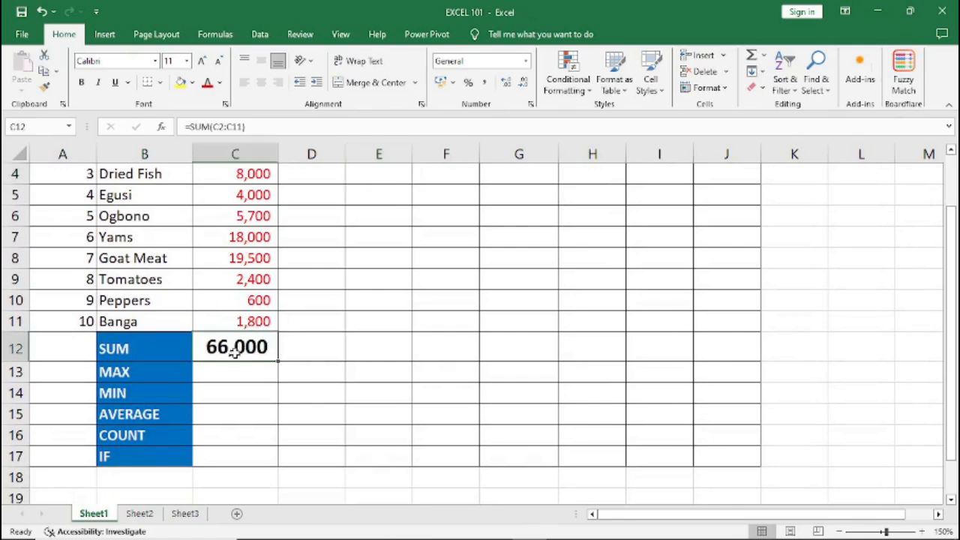
scroll(368, 324, "up", 1)
scroll(369, 324, "up", 1)
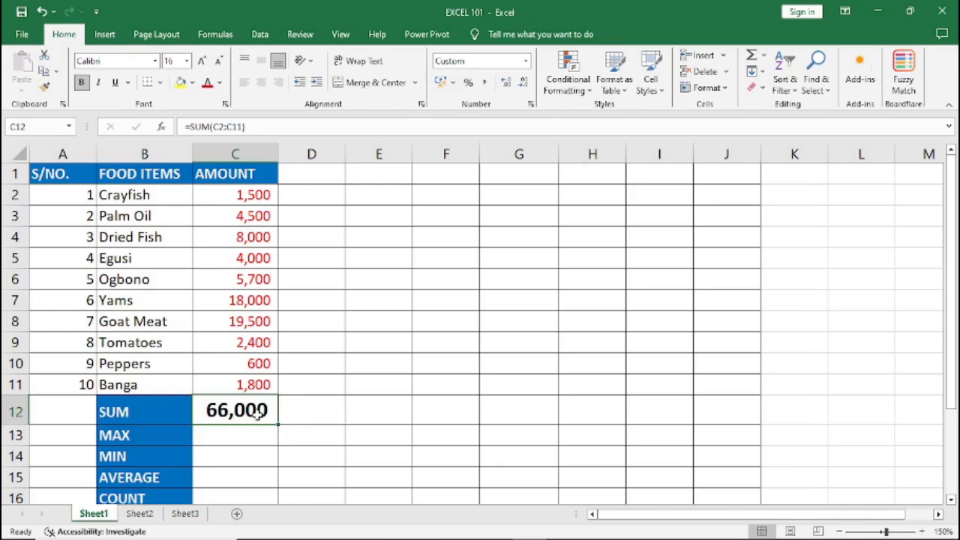
key("Delete")
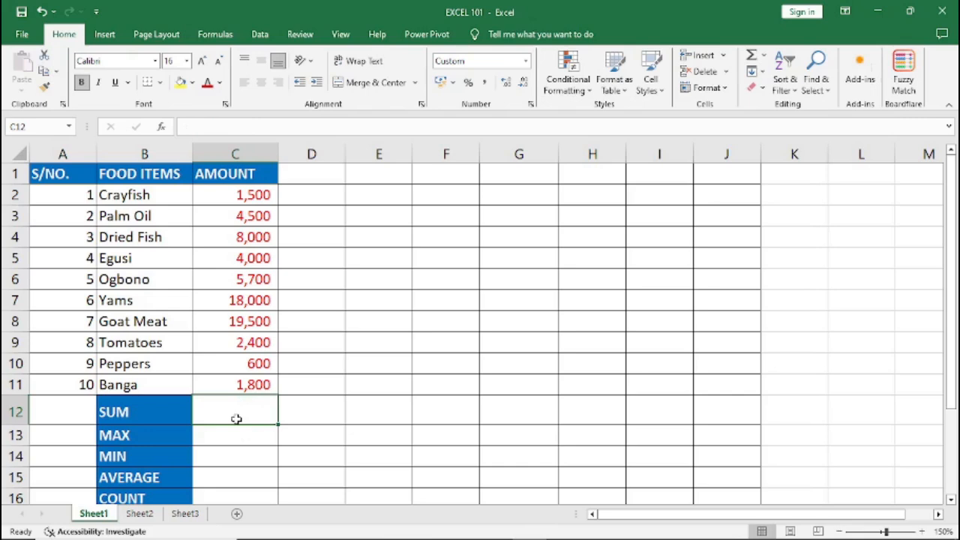
- Enter the formula =C2+C3+C4+C5+C6+C7+C8+C9+C10+C11 in cell C12 to add all the food item amounts one by one
type("=")
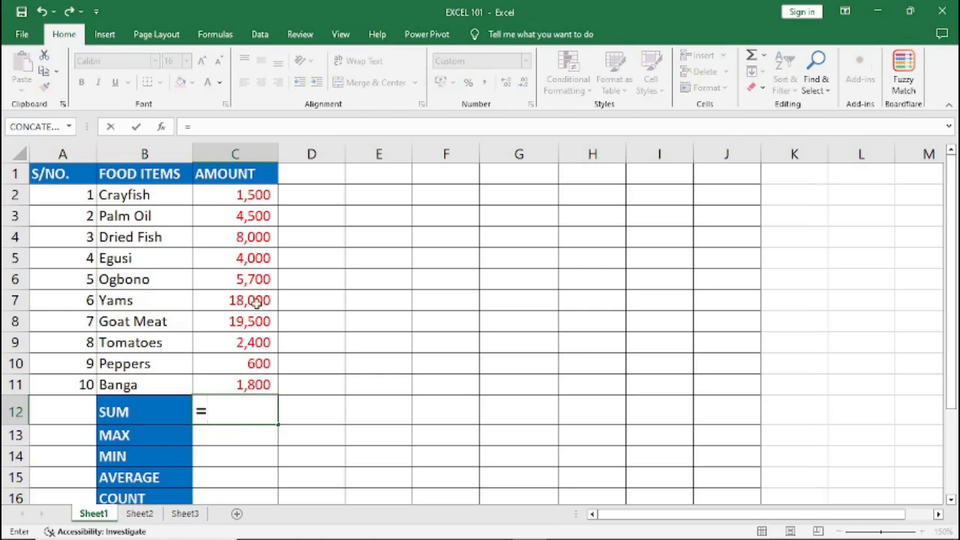
left_click(255, 196)
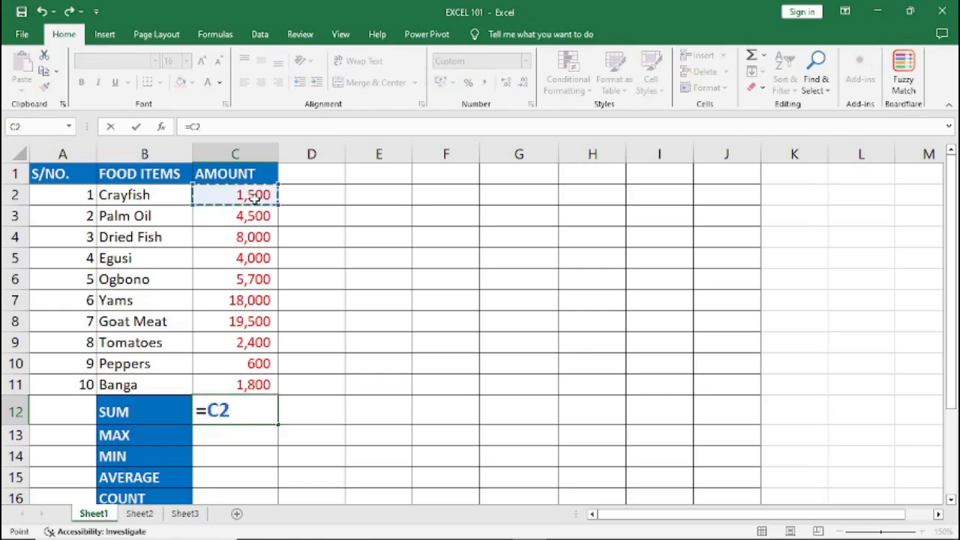
type("+")
left_click(235, 216)
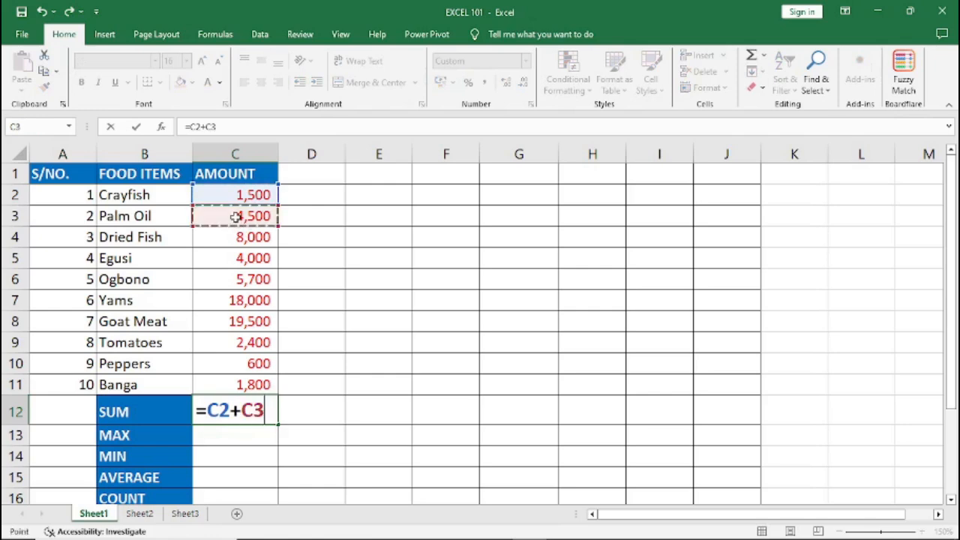
type("+")
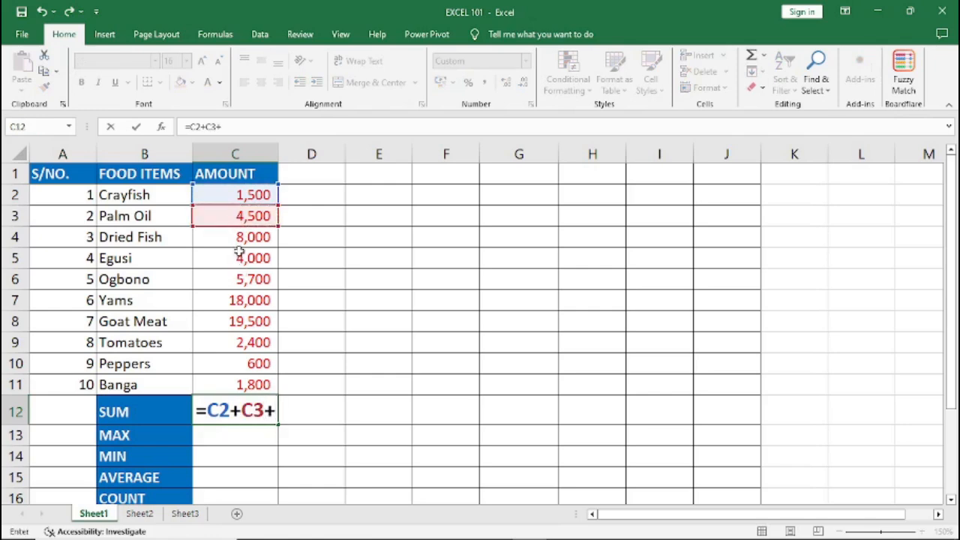
left_click(238, 238)
type("+")
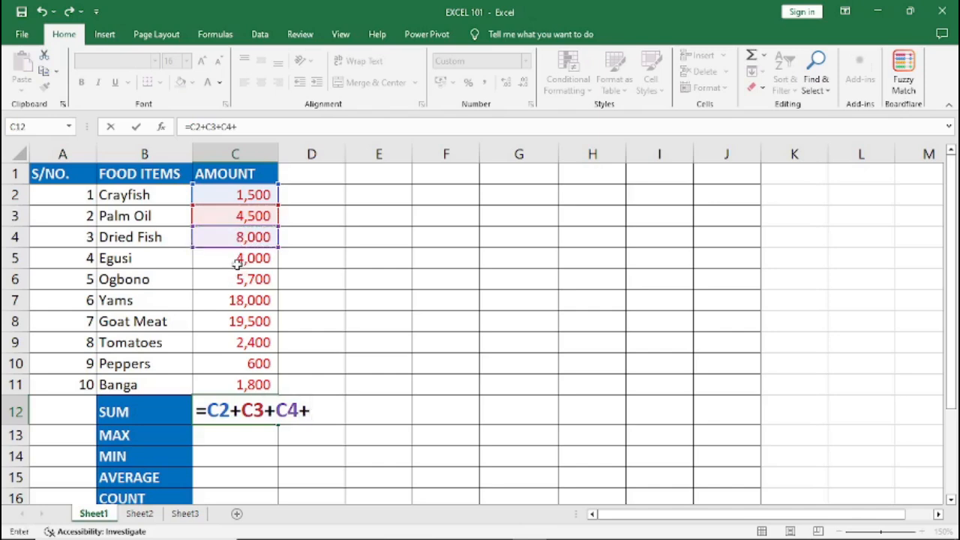
left_click(238, 264)
type("+")
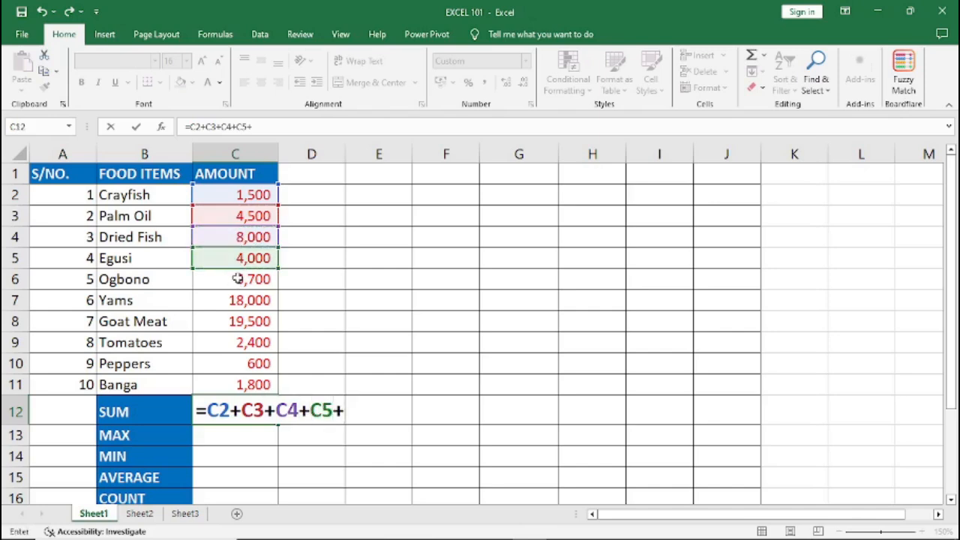
left_click(237, 279)
type("+")
left_click(238, 301)
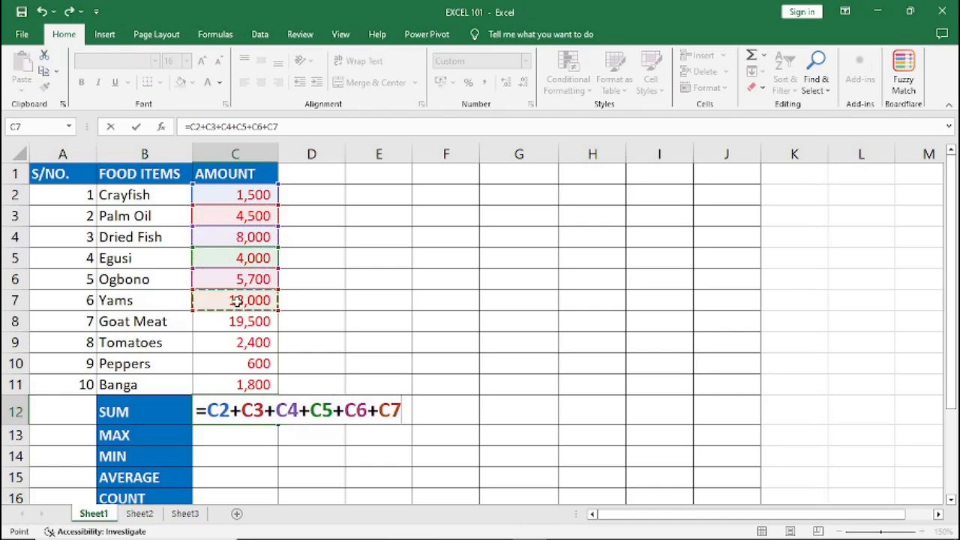
type("+")
left_click(232, 321)
type("+")
left_click(228, 343)
type("+")
left_click(227, 362)
type("+")
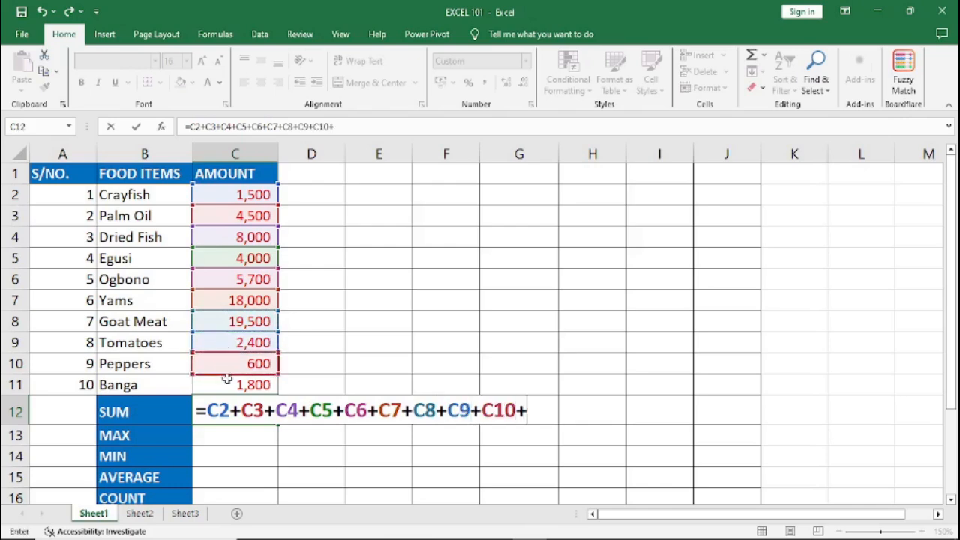
left_click(226, 384)
type("+")
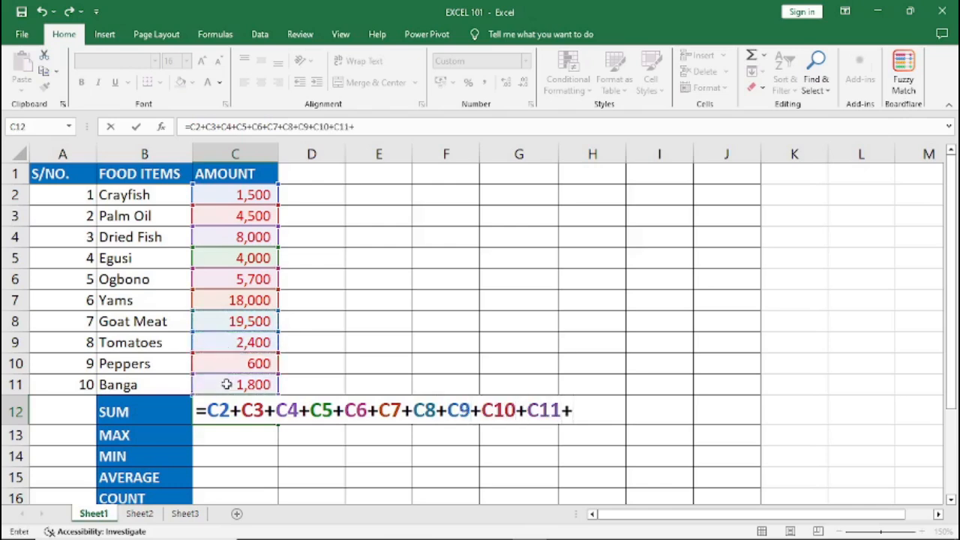
key("BackSpace")
key("Return")
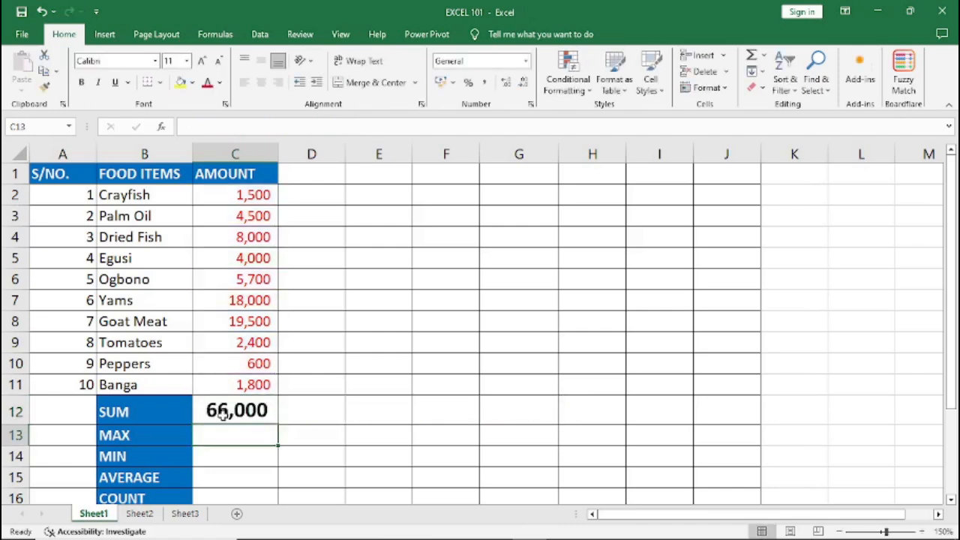
- Replace the cell-by-cell addition in C12 with the formula =SUM(C2:C11)
left_click(222, 415)
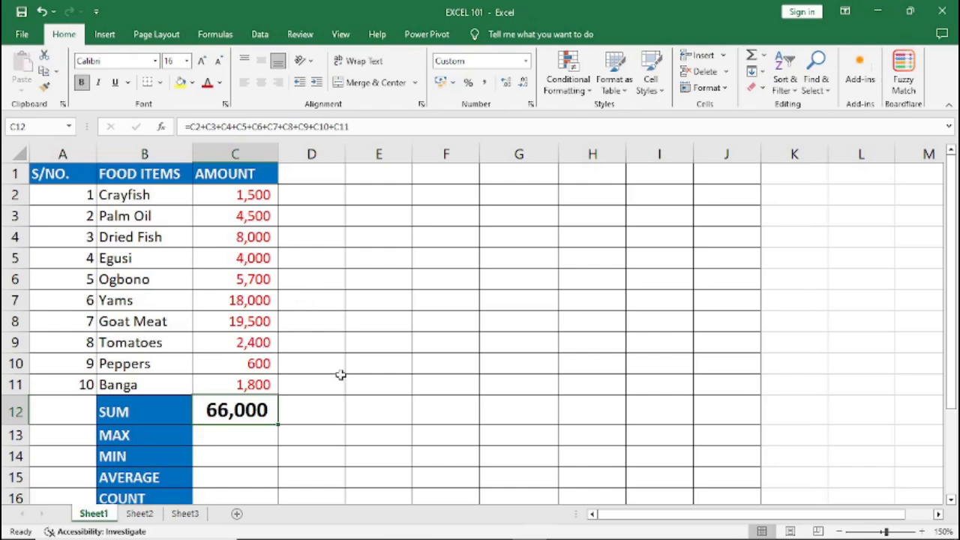
key("Delete")
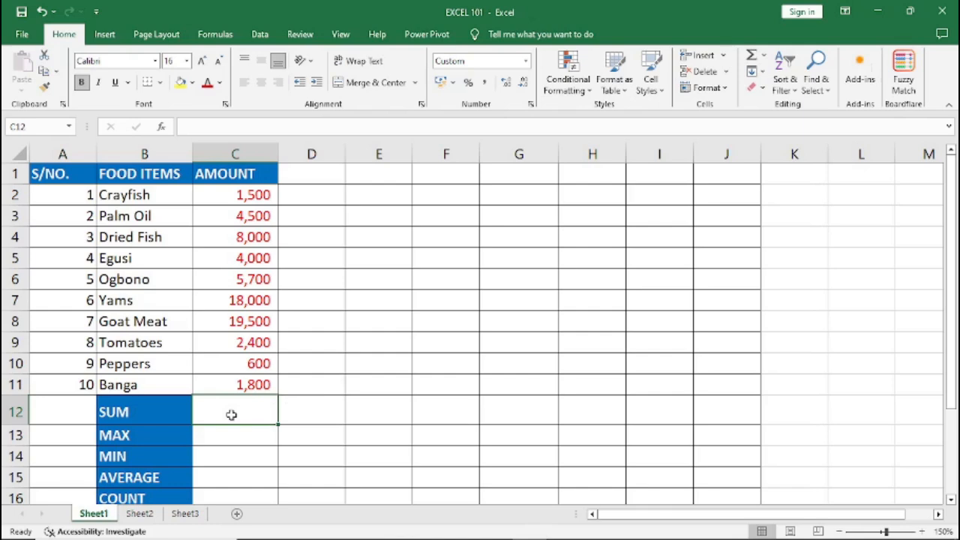
type("=")
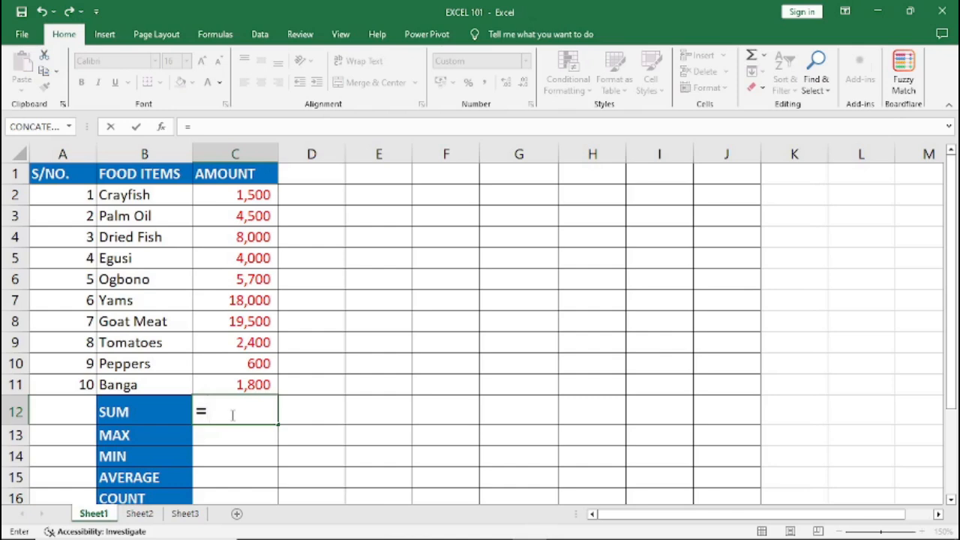
type("SU")
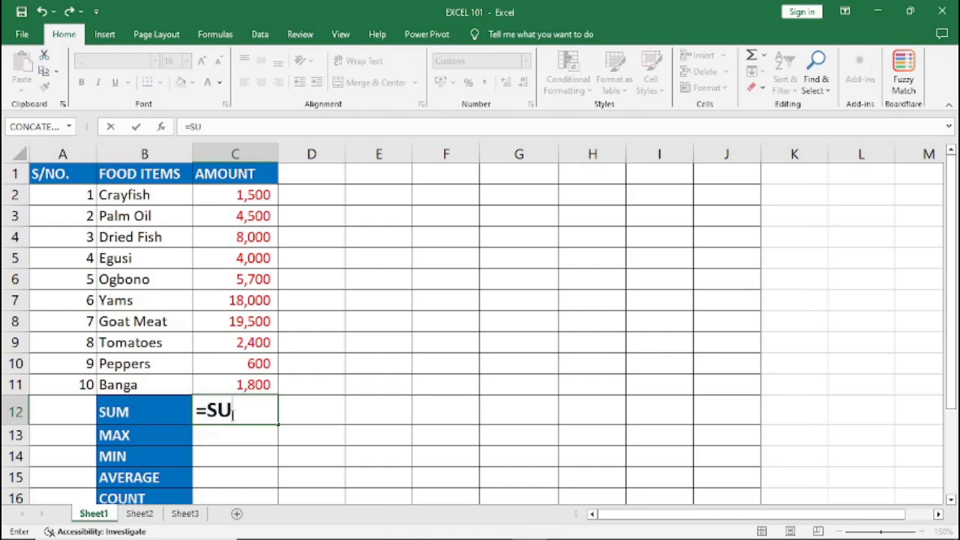
type("M(")
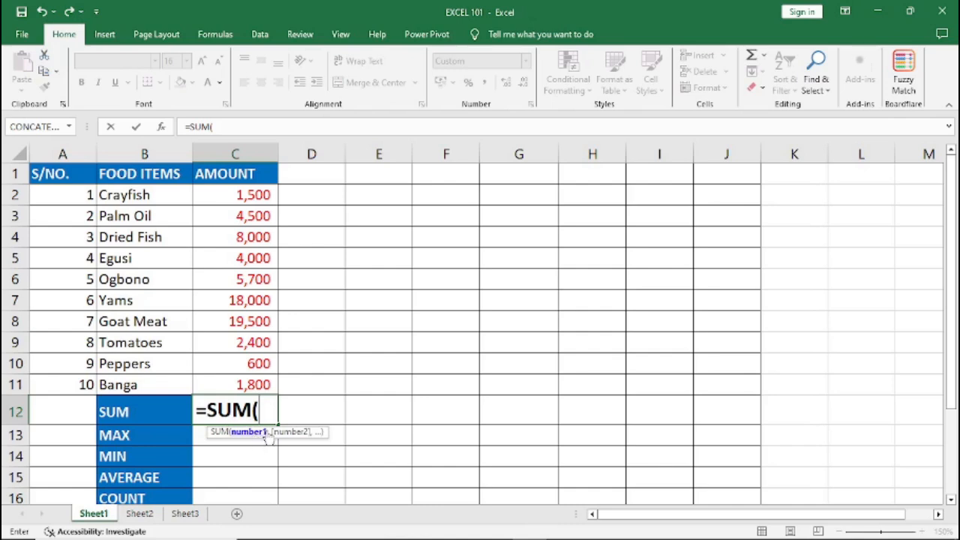
left_click(252, 196)
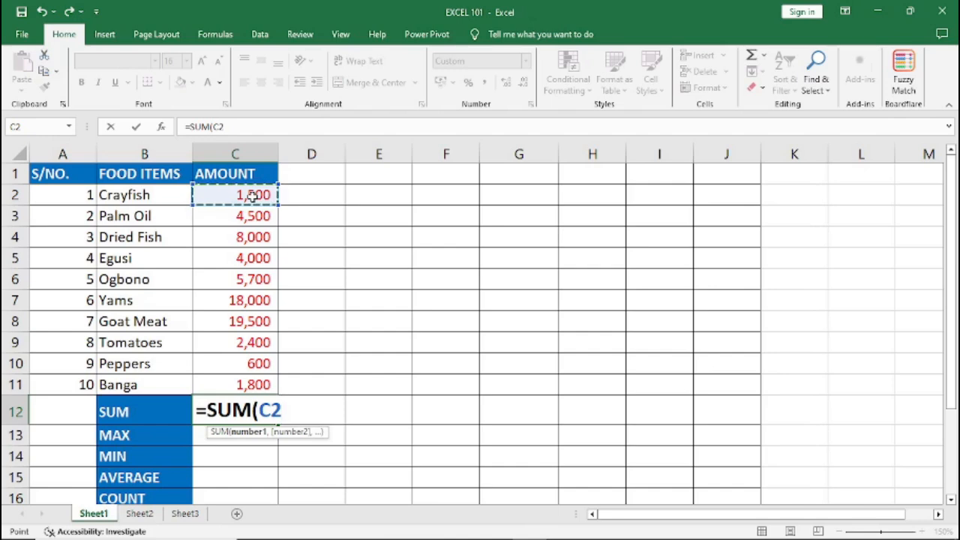
key("F8")
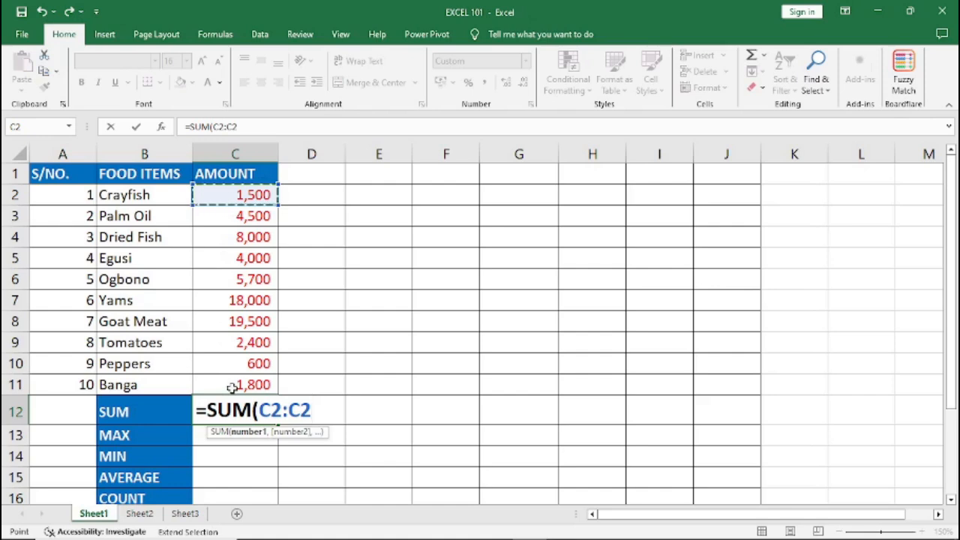
key("BackSpace")
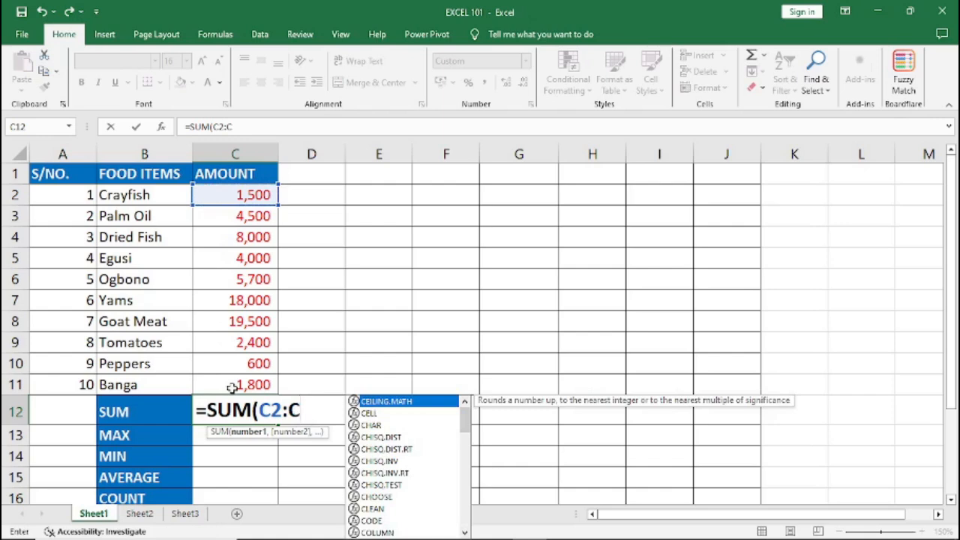
type("11")
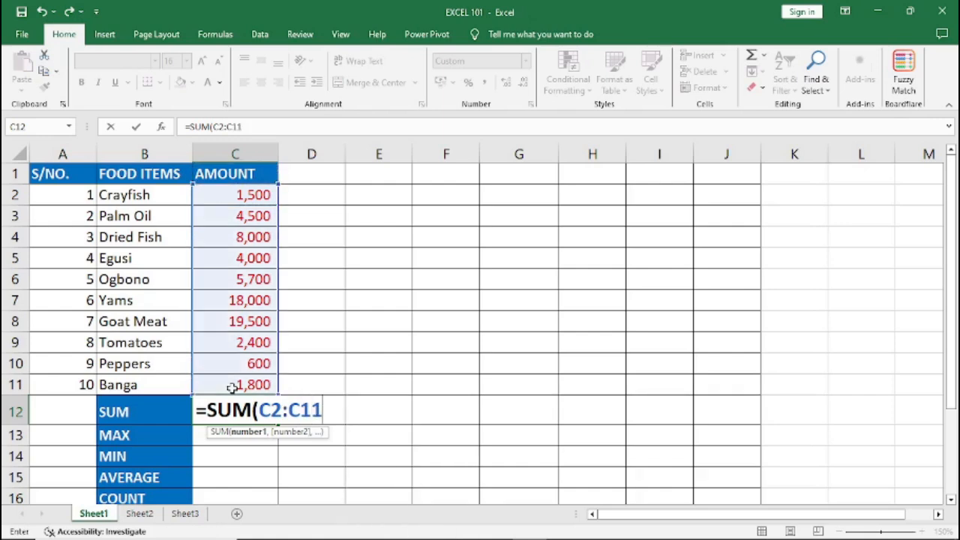
type(")")
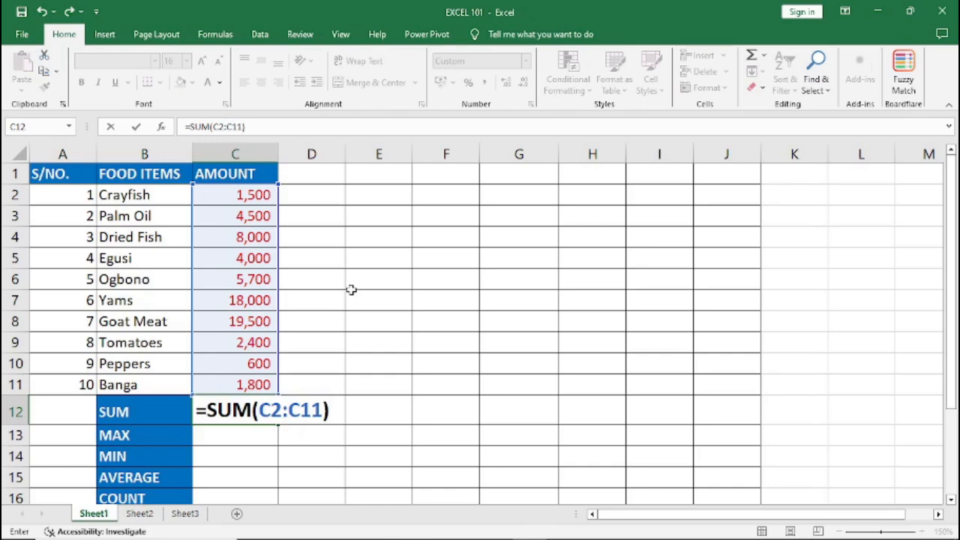
key("Return")
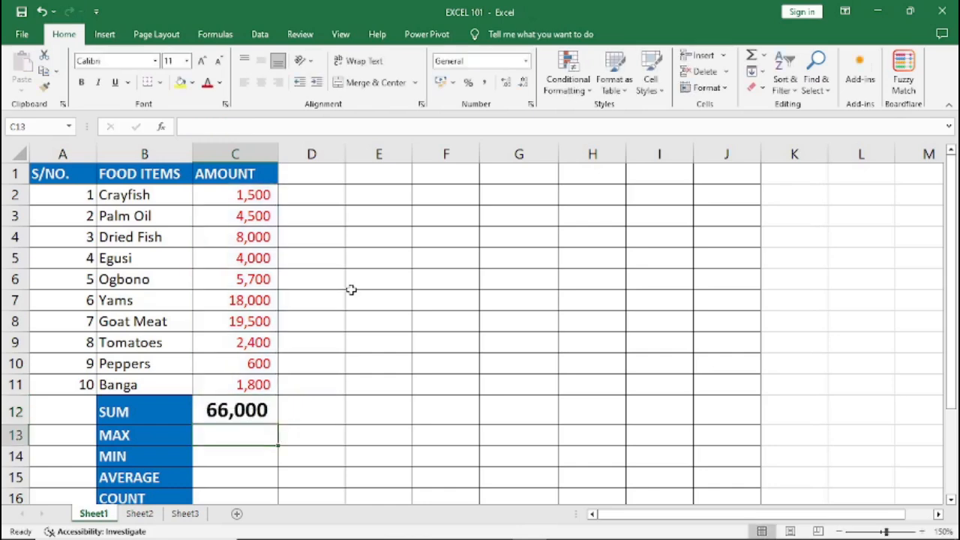
- Fill the SUM formula from C12 down through C17, alongside the MAX to IF rows
left_click(238, 414)
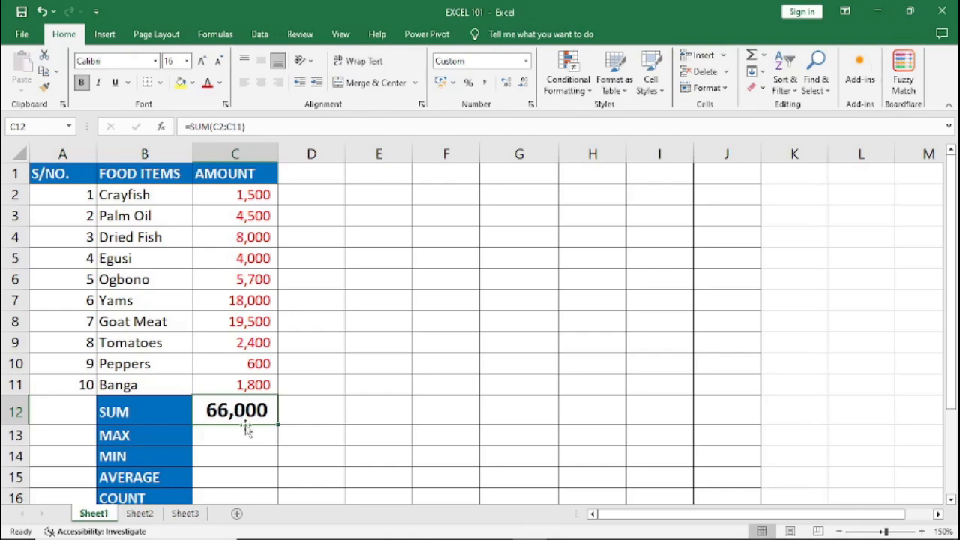
scroll(246, 457, "down", 2)
scroll(246, 457, "up", 1)
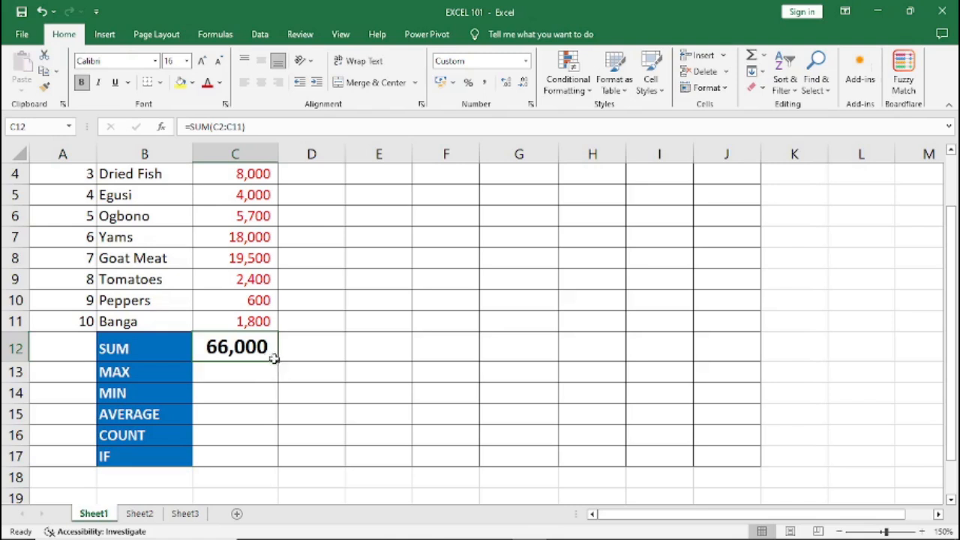
left_click_drag(277, 362, 279, 467)
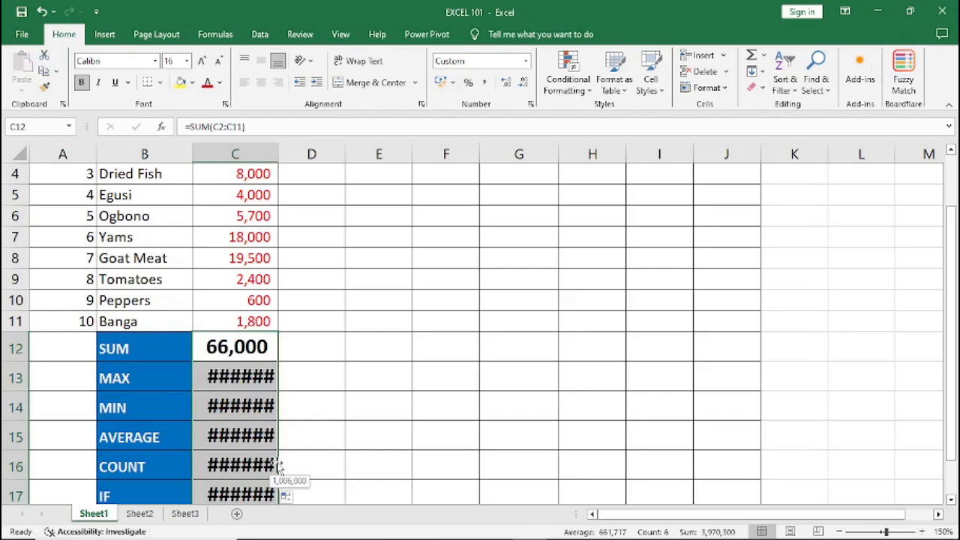
scroll(278, 464, "down", 3)
scroll(278, 462, "up", 2)
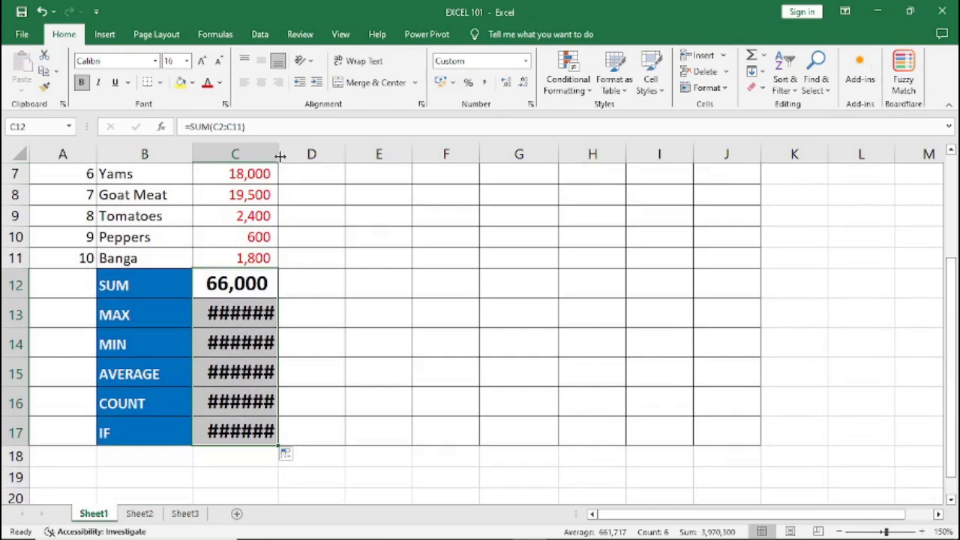
- Widen column C enough to show the full numbers in C13:C17
left_click_drag(222, 314, 222, 330)
left_click(222, 314)
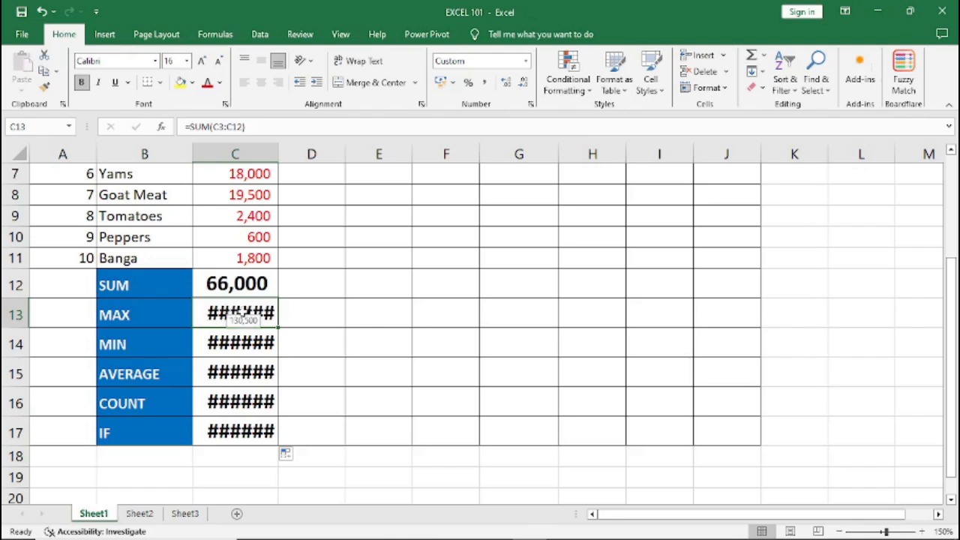
left_click_drag(278, 152, 277, 152)
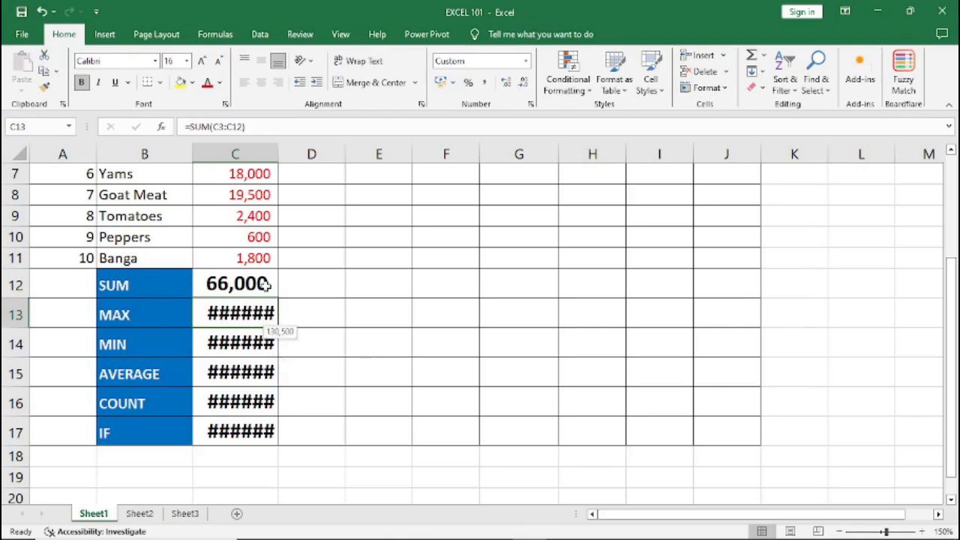
left_click_drag(278, 153, 316, 153)
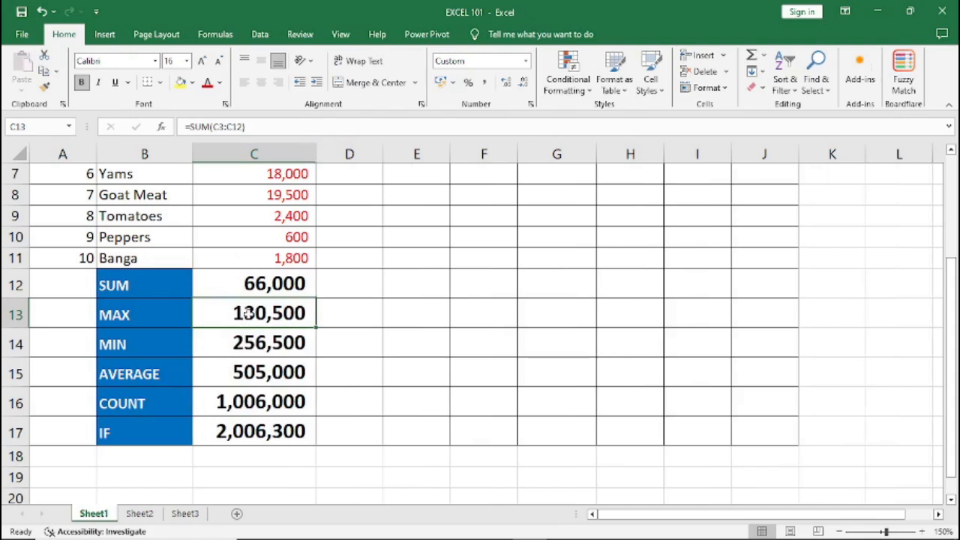
- Clear the contents of C13:C17, keeping only the SUM result in C12
left_click_drag(253, 317, 255, 432)
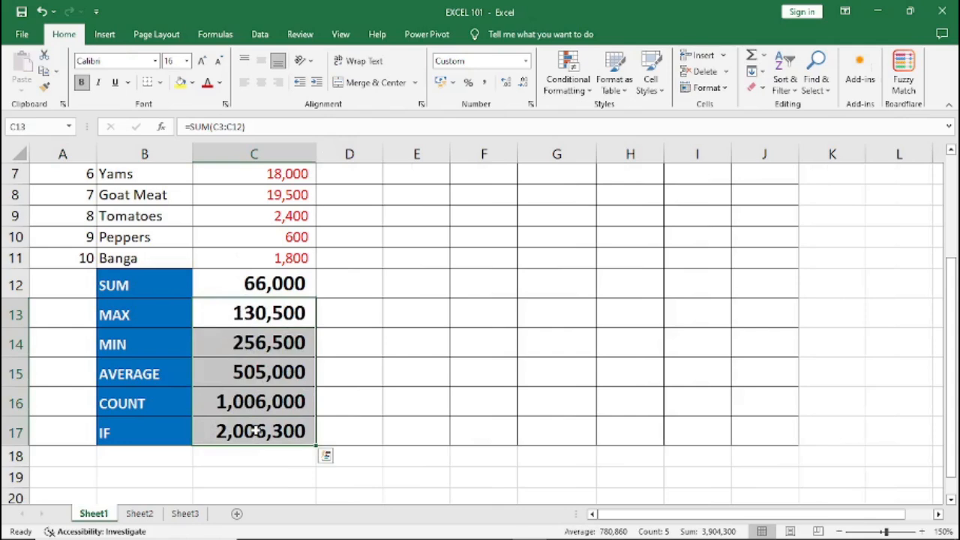
right_click(256, 431)
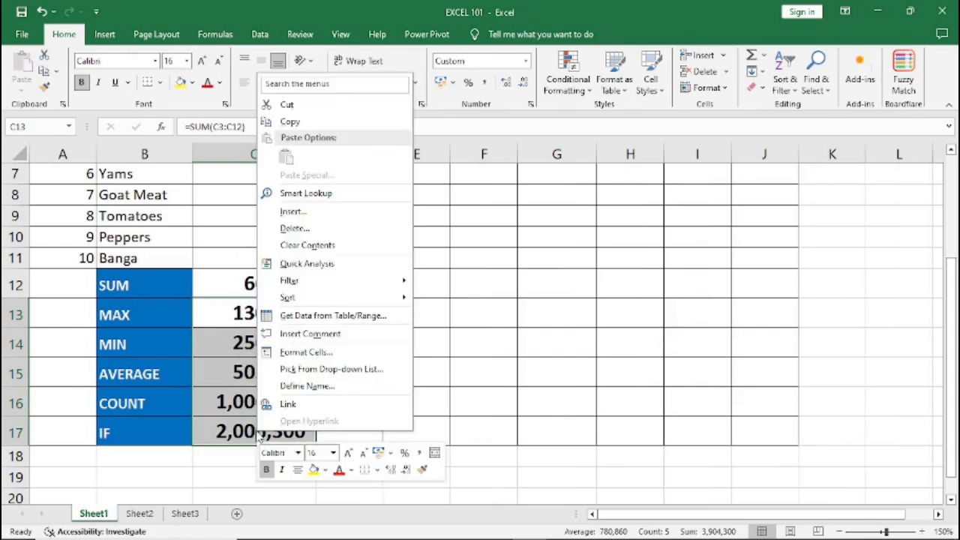
left_click(305, 245)
- Enter the formula =MAX(C2:C11) in C13, beside the MAX label
left_click(256, 319)
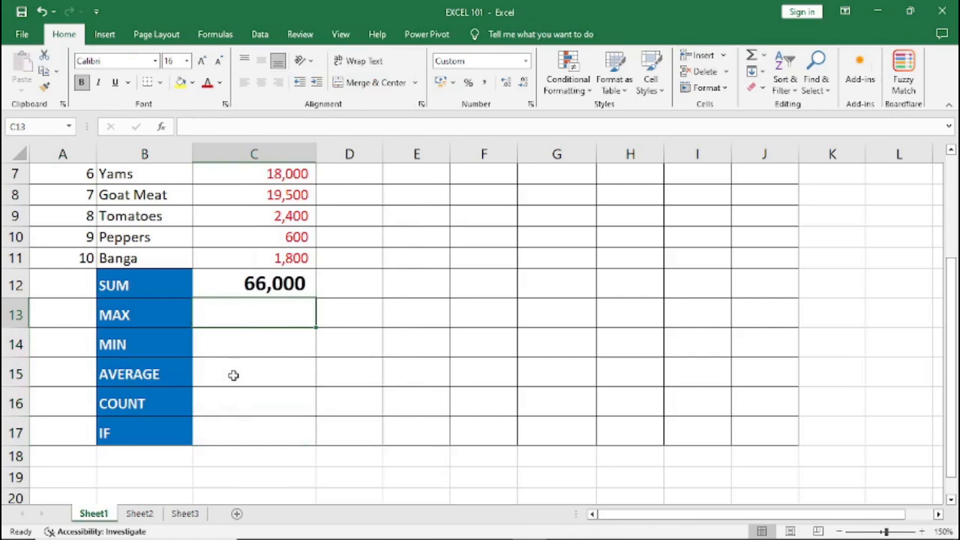
scroll(234, 376, "up", 2)
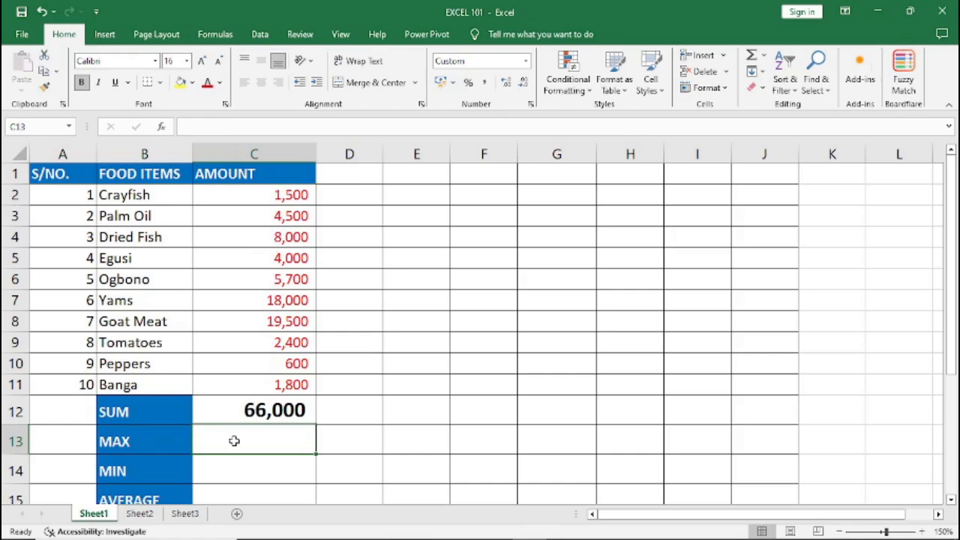
type("=")
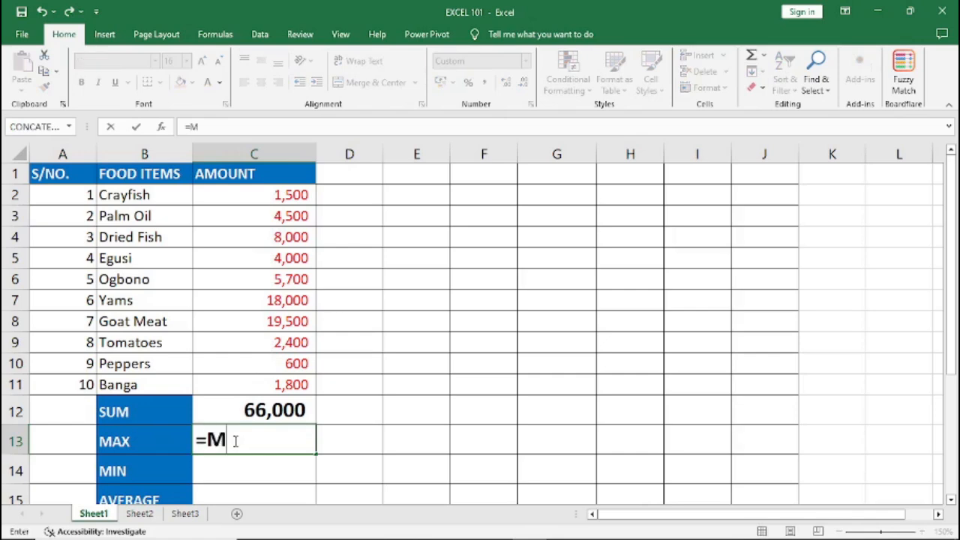
type("MAX")
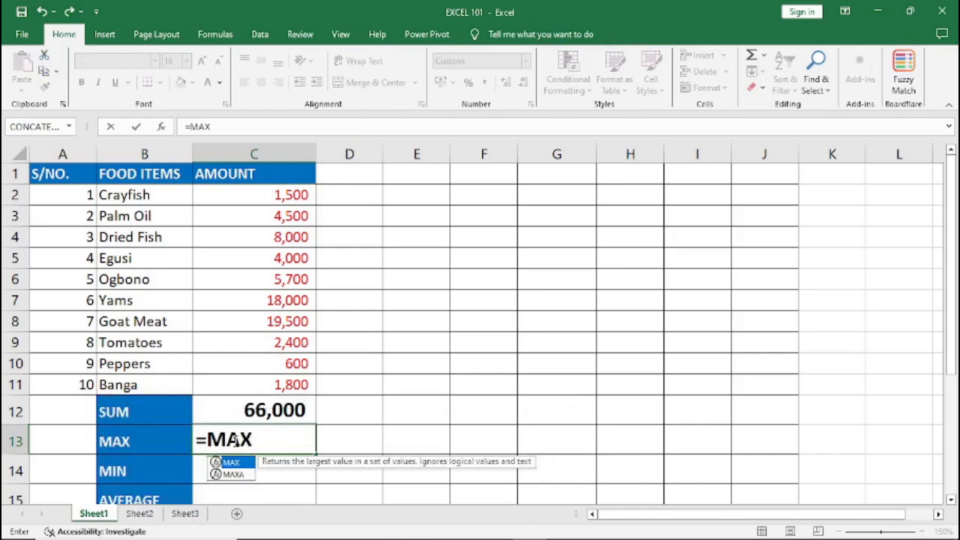
type("(")
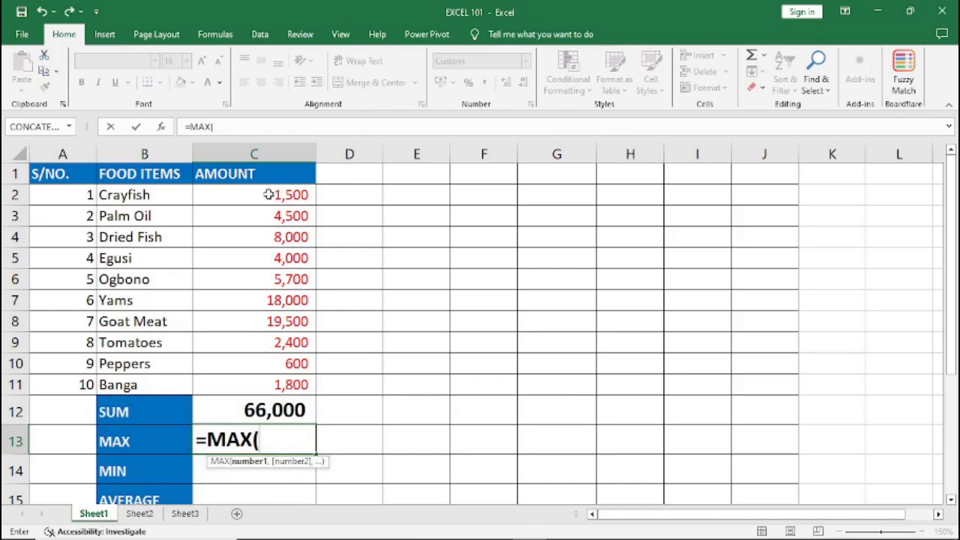
type("C2")
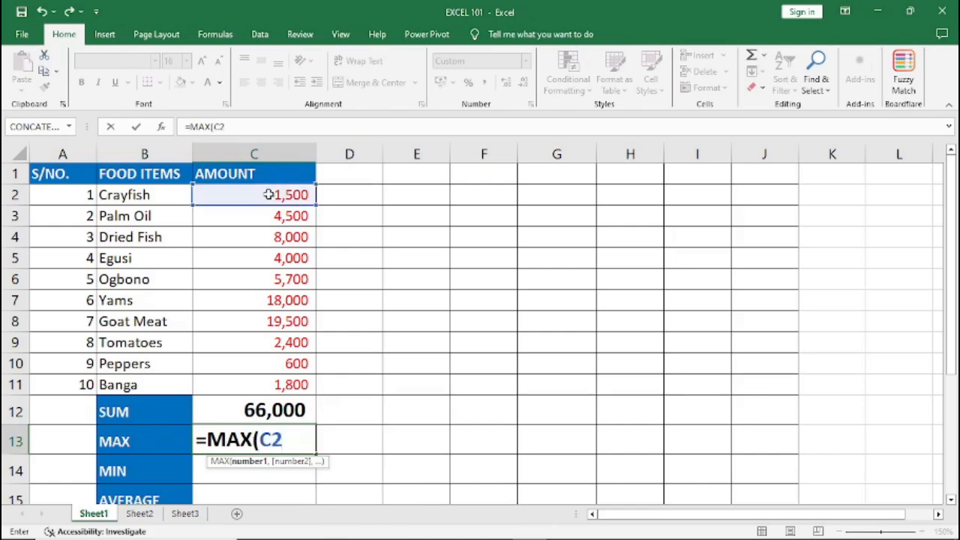
type(":C11")
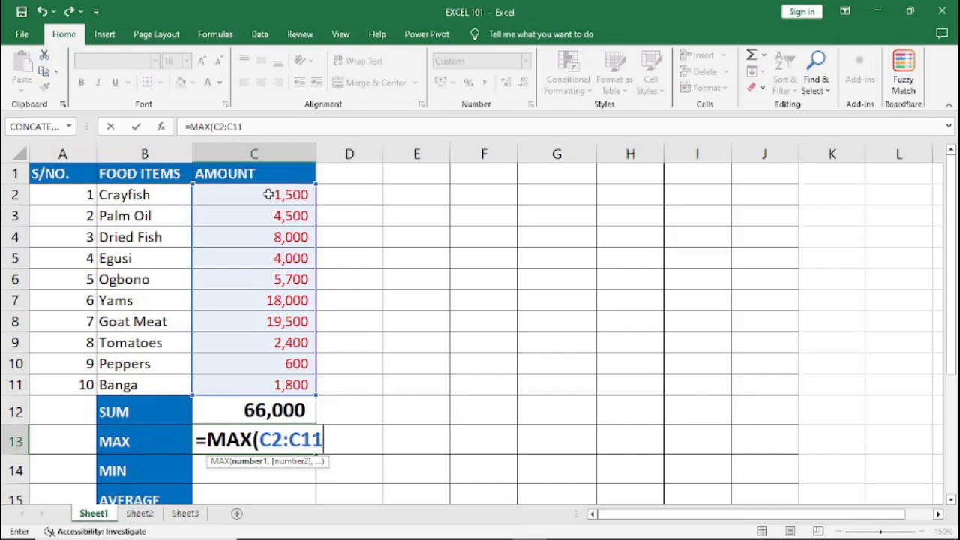
type(")")
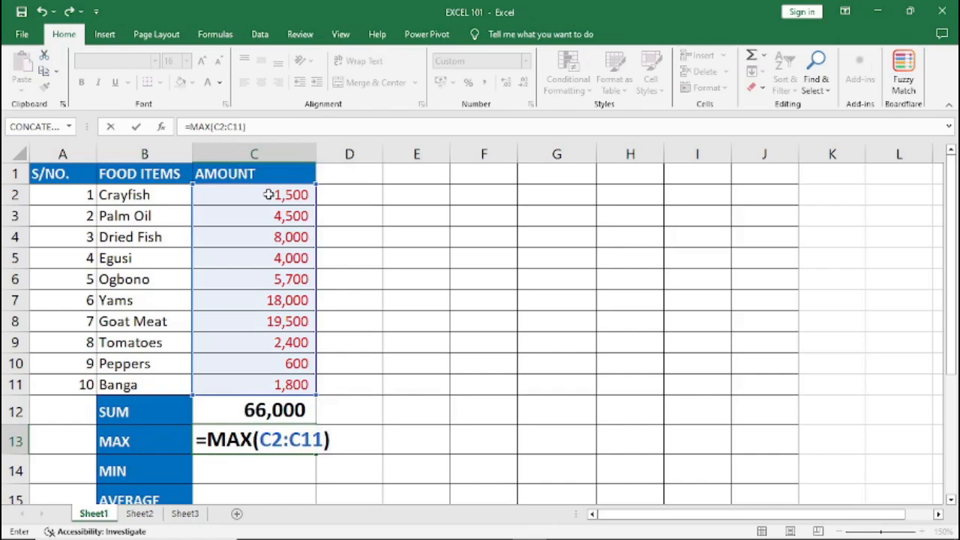
key("Return")
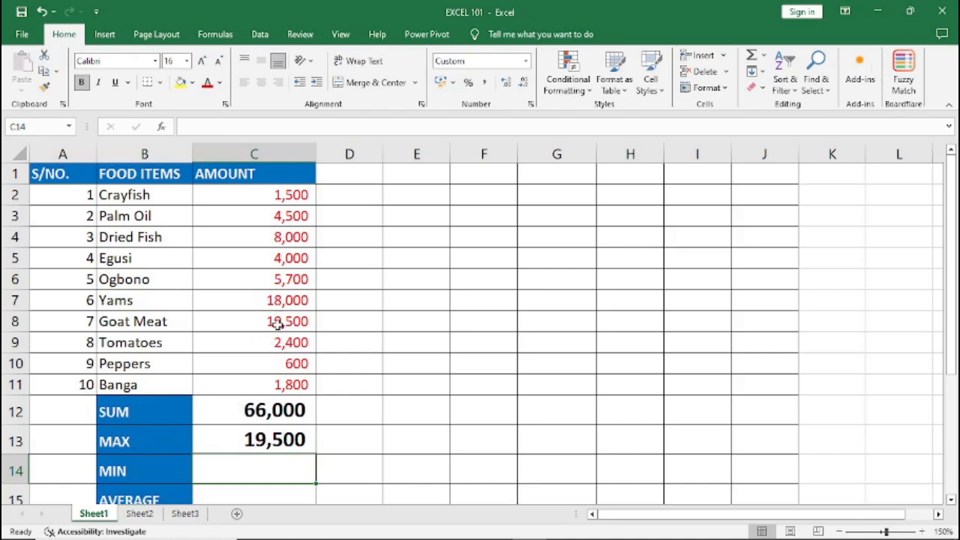
- Set the Dried Fish amount in C4 to 35000 and check the MAX result in C13
left_click(253, 218)
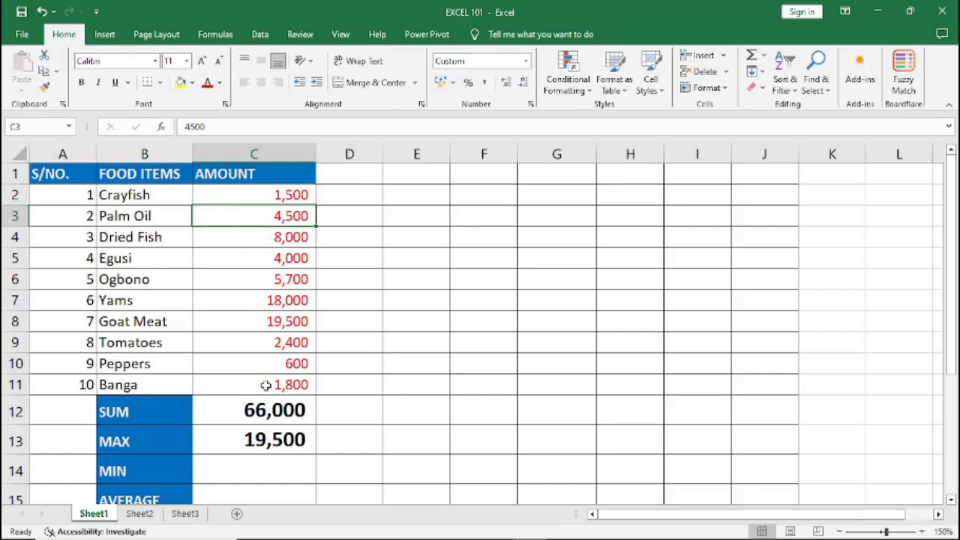
left_click(258, 239)
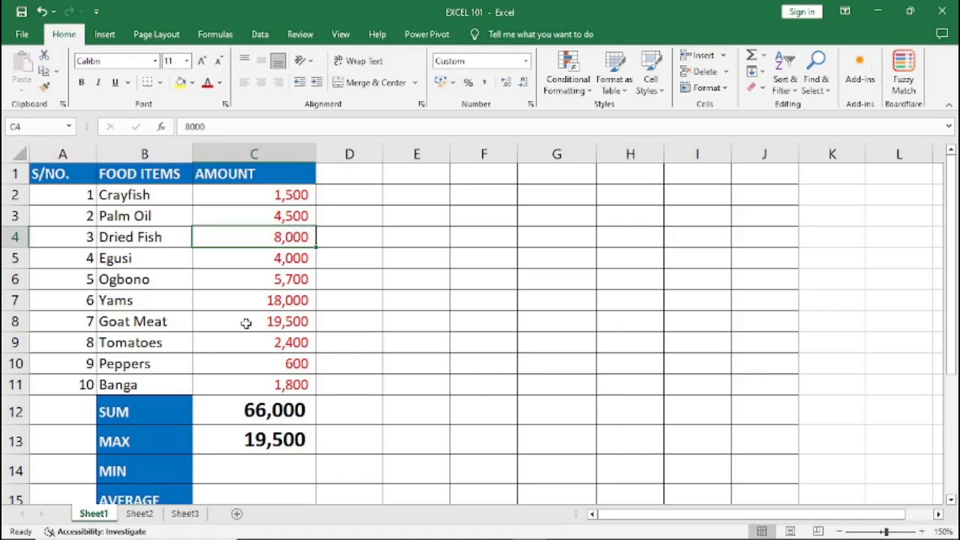
type("35")
type("000")
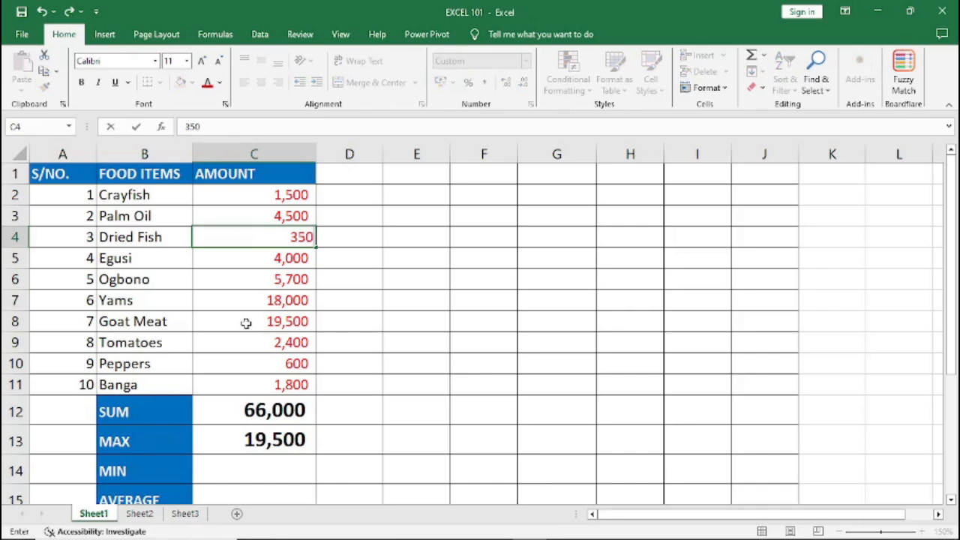
key("Return")
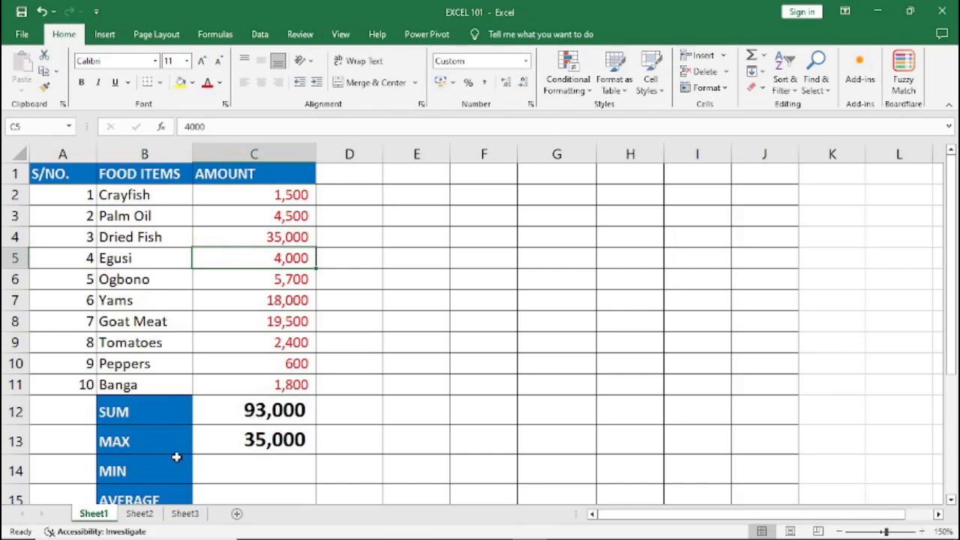
left_click(254, 441)
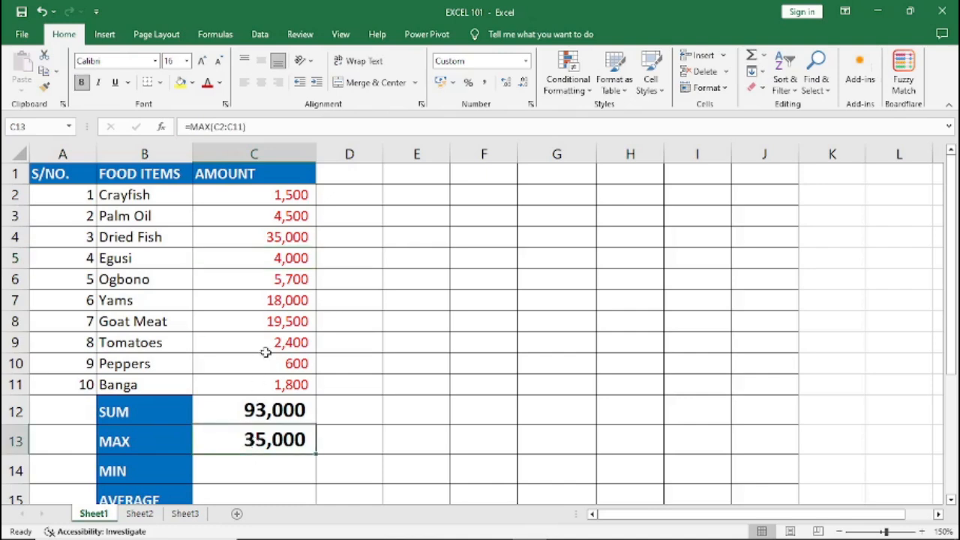
left_click(280, 321)
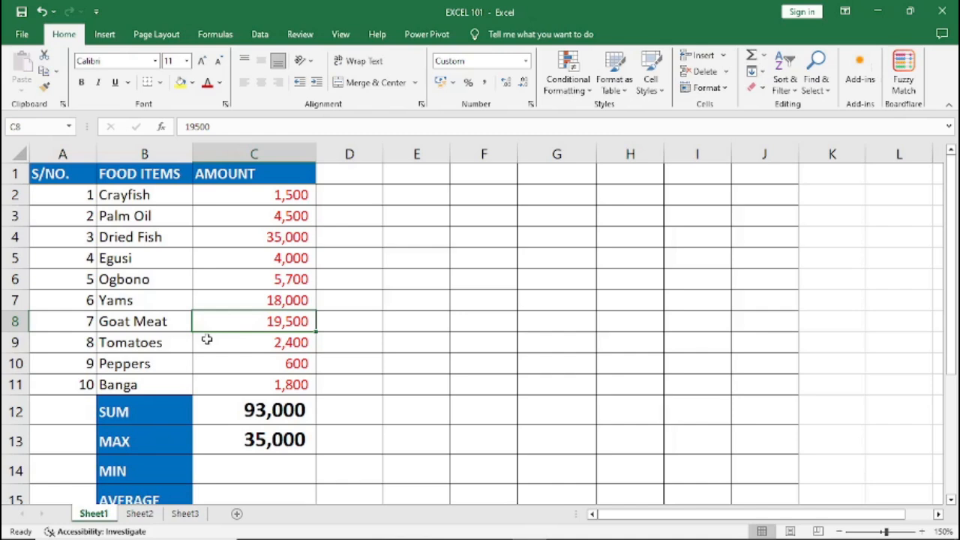
- Enter the formula =MIN(C2:C11) in C14, beside the MIN label
left_click(229, 473)
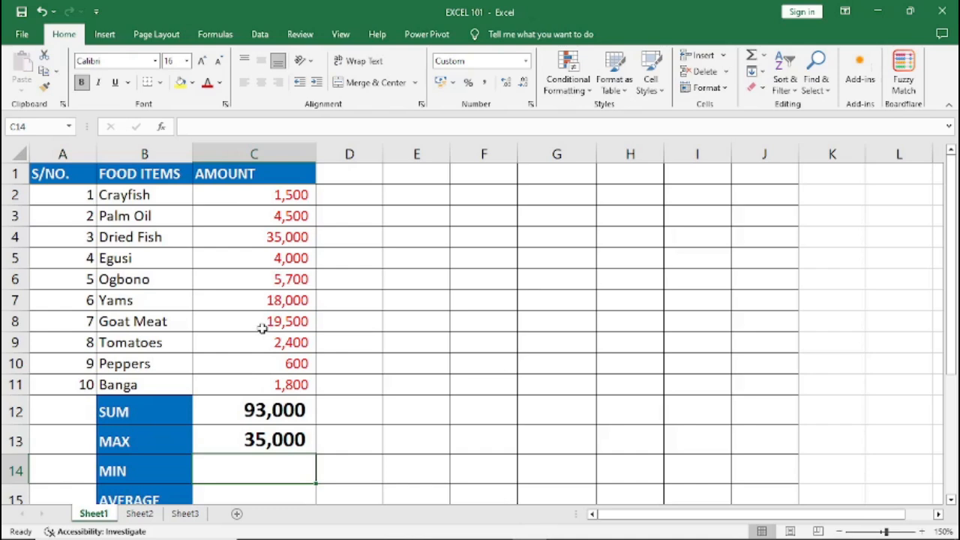
type("=")
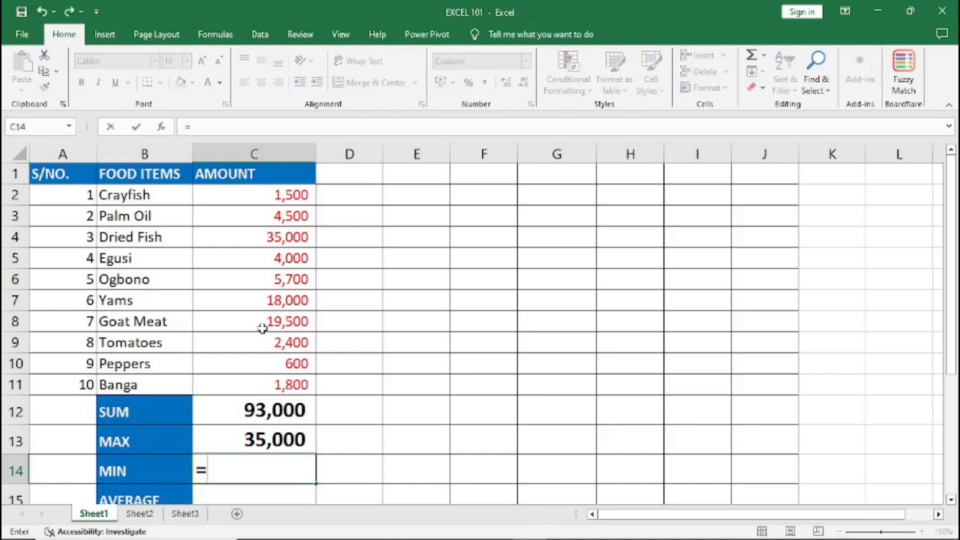
type("MI")
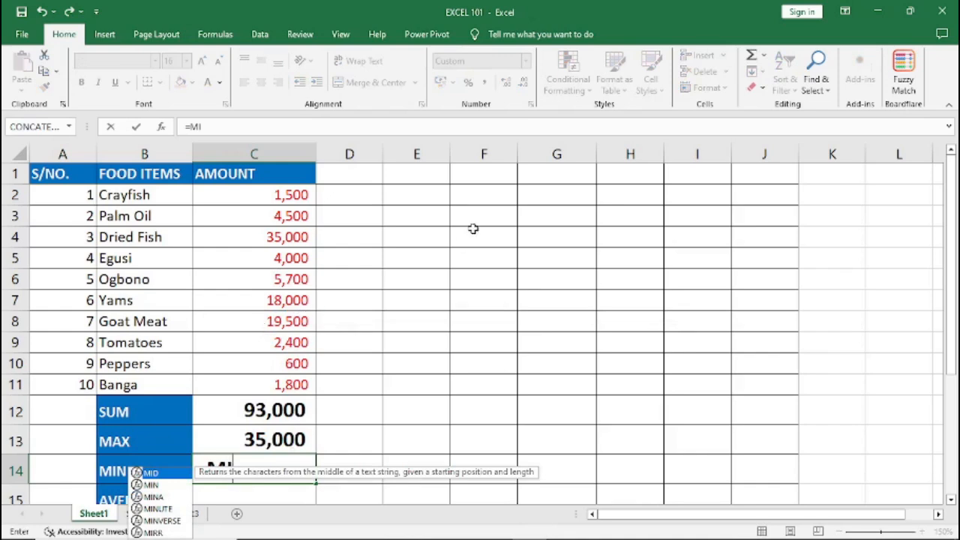
type("N")
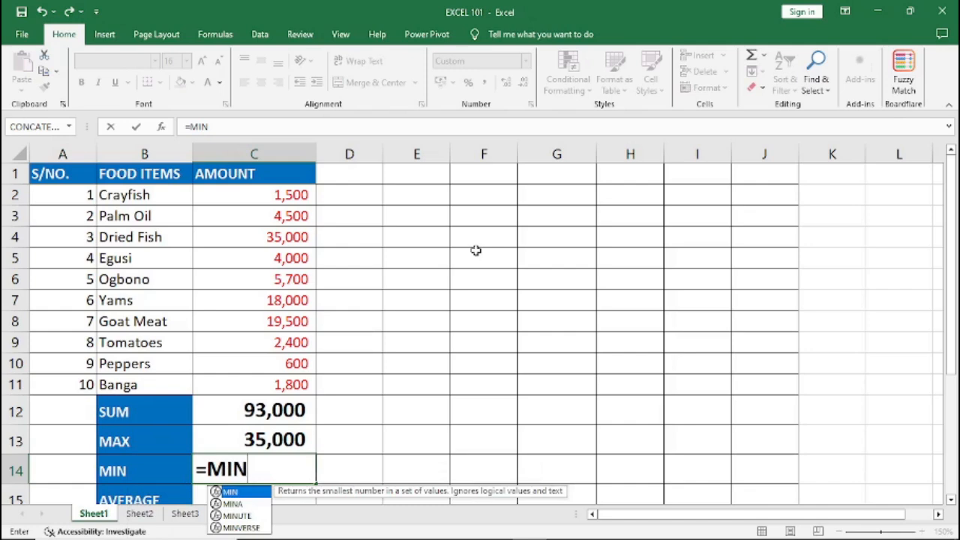
type("(")
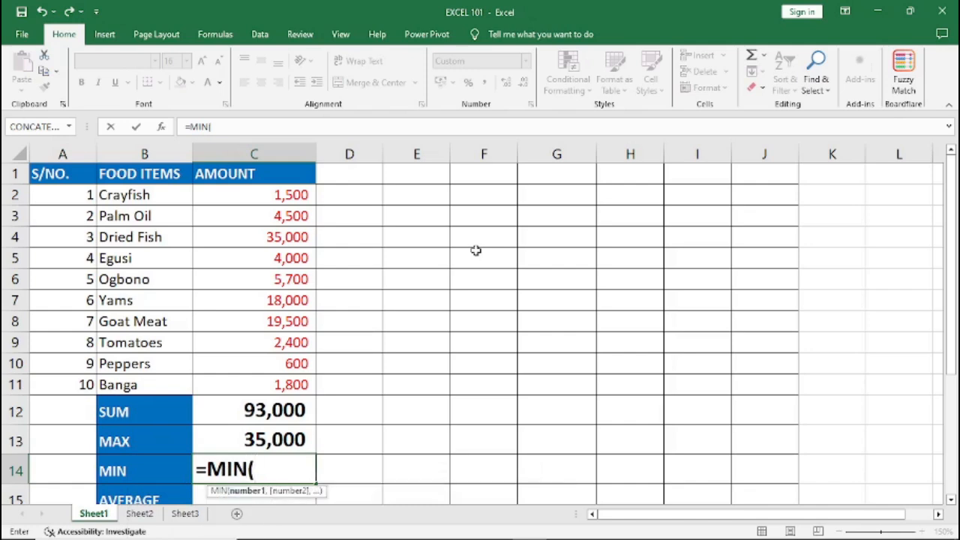
type("C")
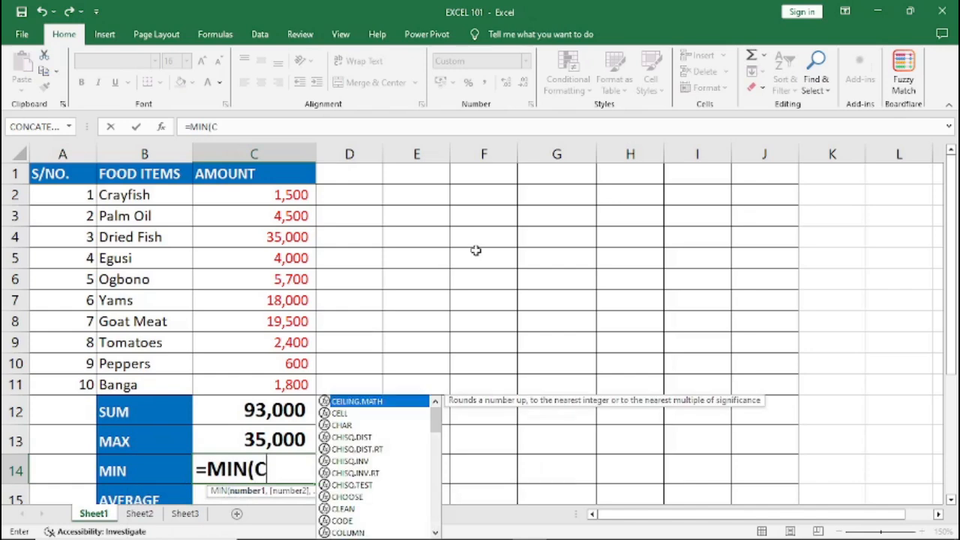
type("1")
key("BackSpace")
type("2")
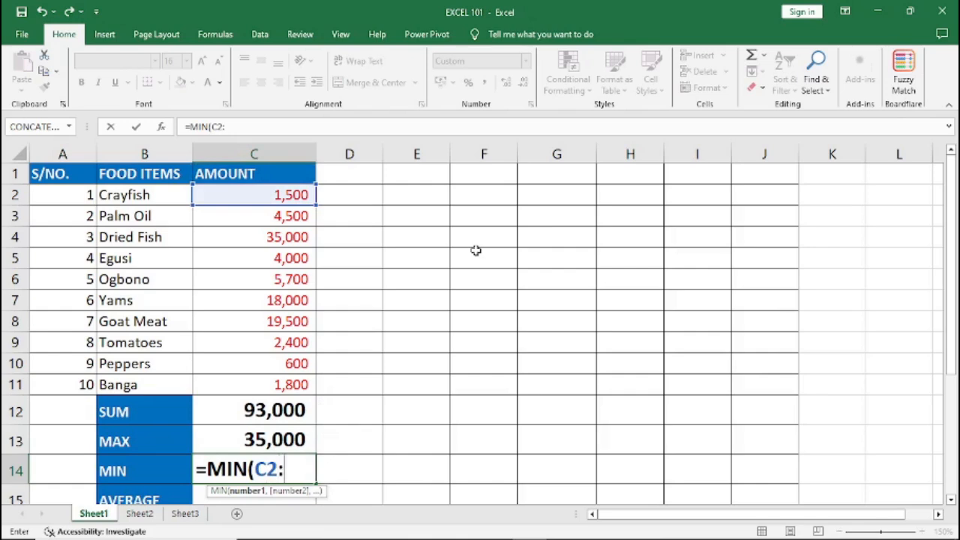
type(":C11")
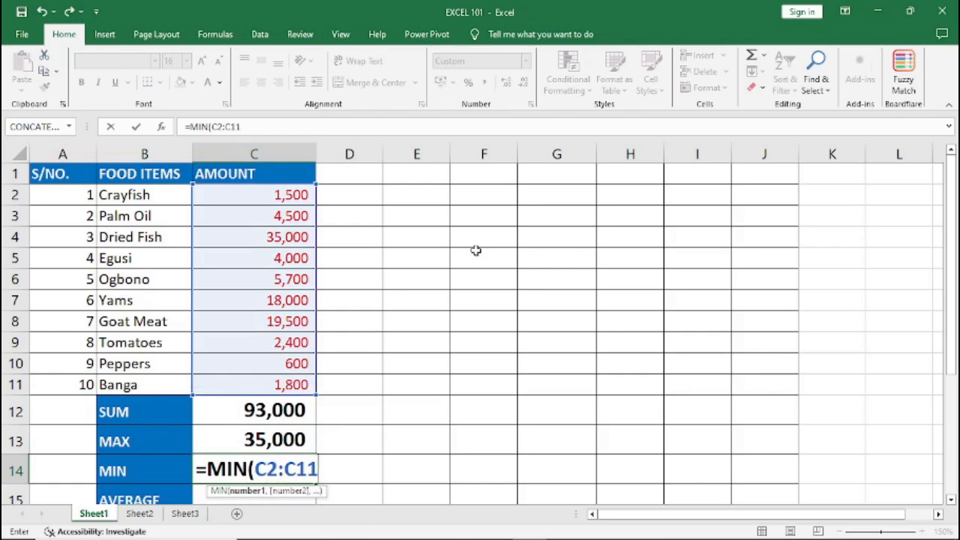
type(")")
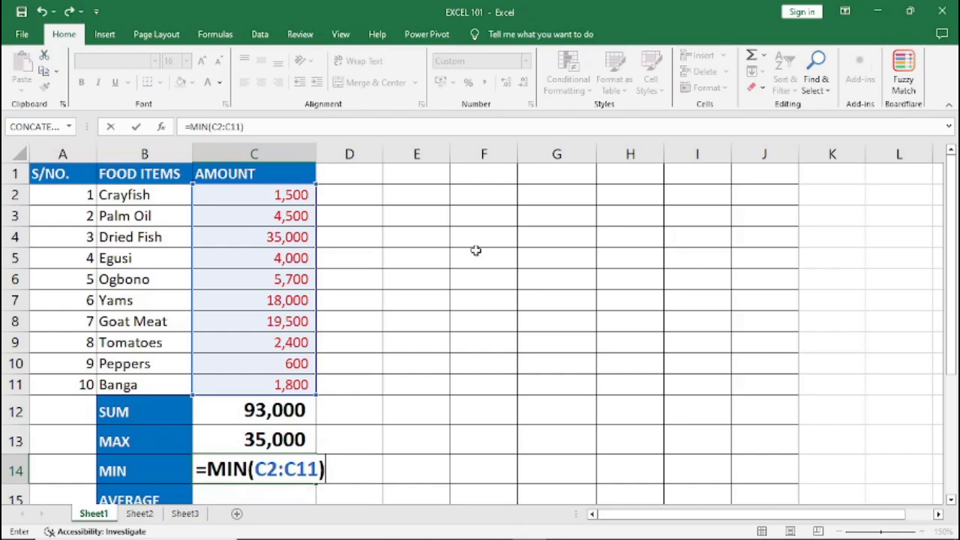
key("Return")
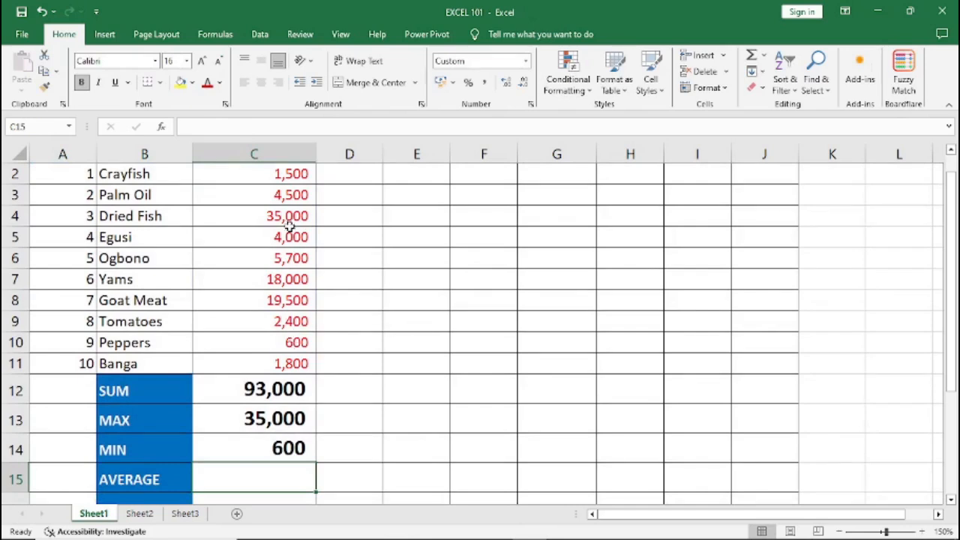
- Set the Crayfish amount in C2 to 300 to test the MIN formula
left_click(271, 172)
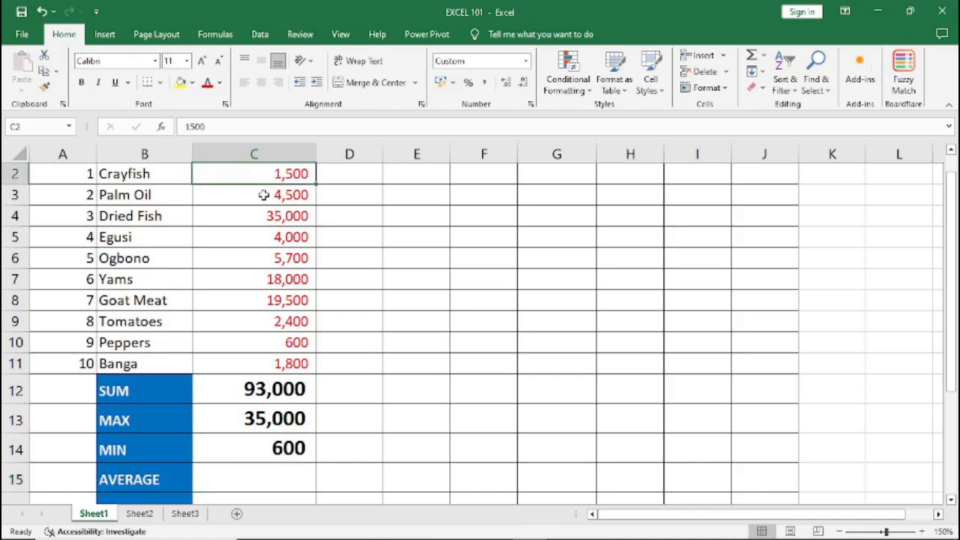
type("300")
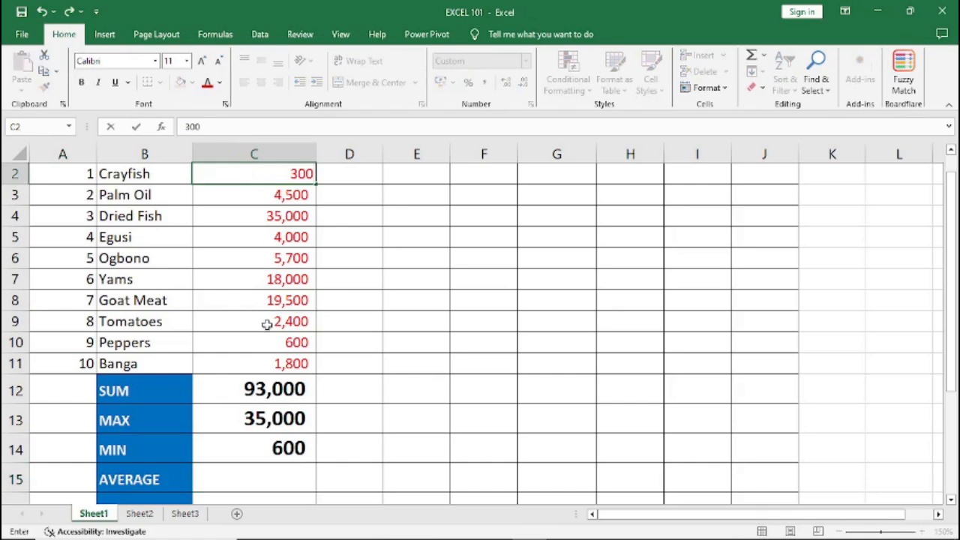
left_click(388, 315)
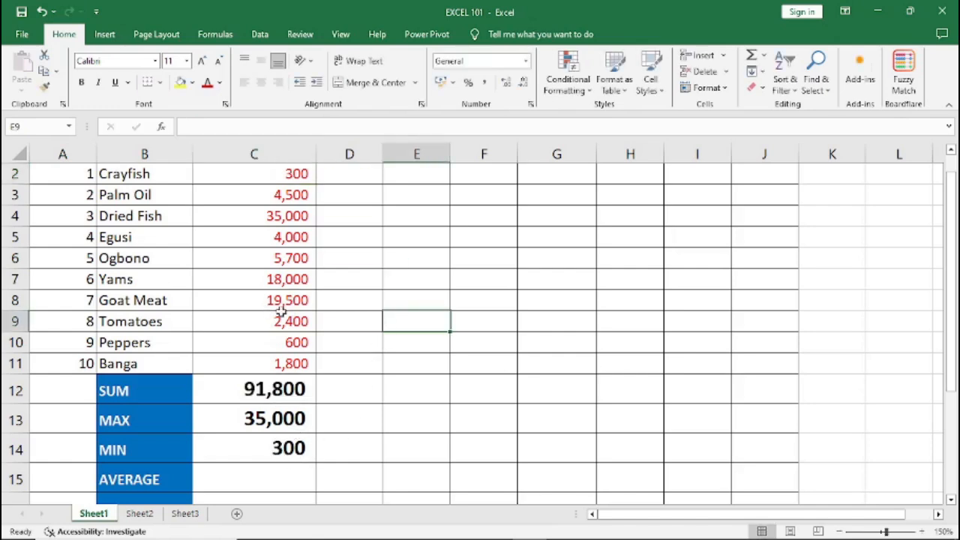
- Examine the food amounts in C2:C11 and compare them with the SUM, MAX and MIN rows below
scroll(282, 311, "down", 2)
scroll(282, 310, "up", 2)
scroll(281, 311, "up", 1)
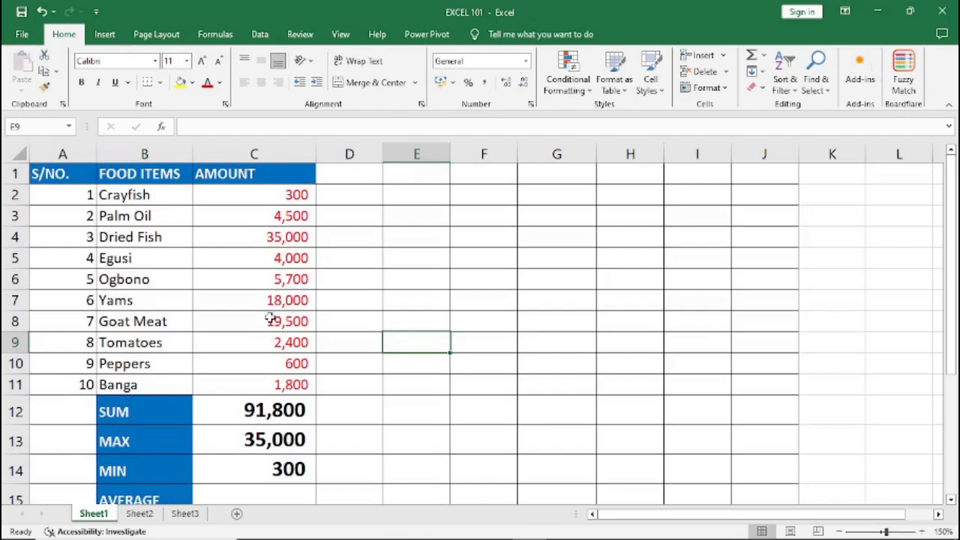
scroll(270, 319, "down", 1)
scroll(270, 319, "up", 1)
left_click_drag(276, 195, 279, 384)
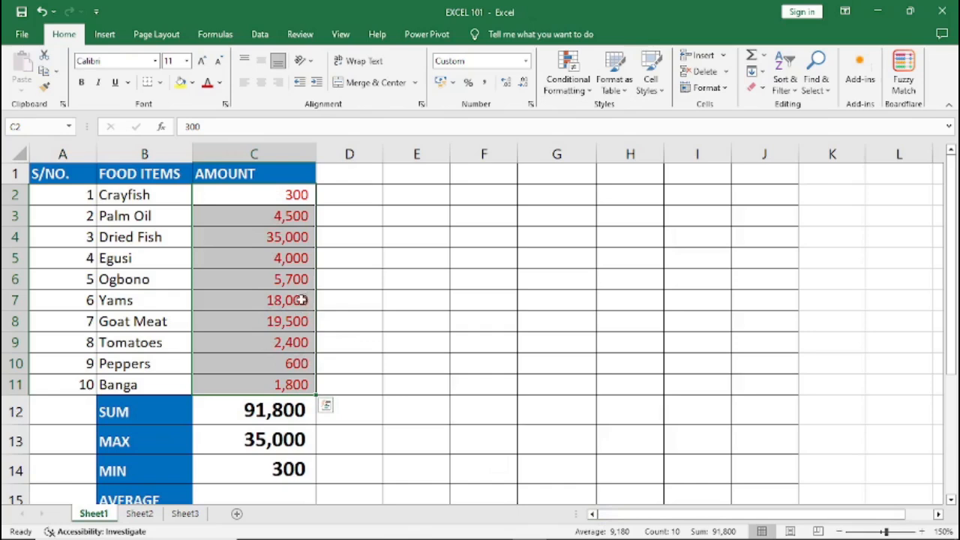
left_click(267, 302)
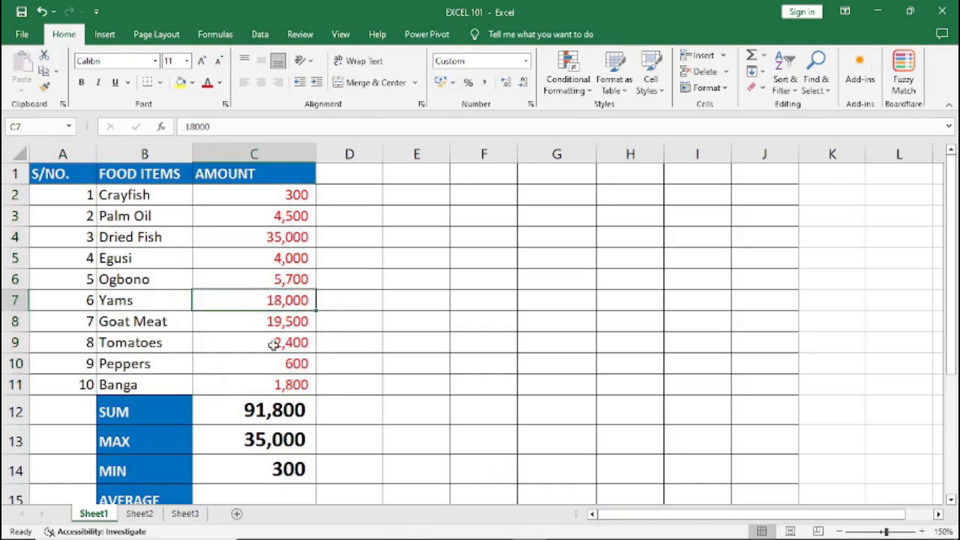
scroll(274, 344, "down", 2)
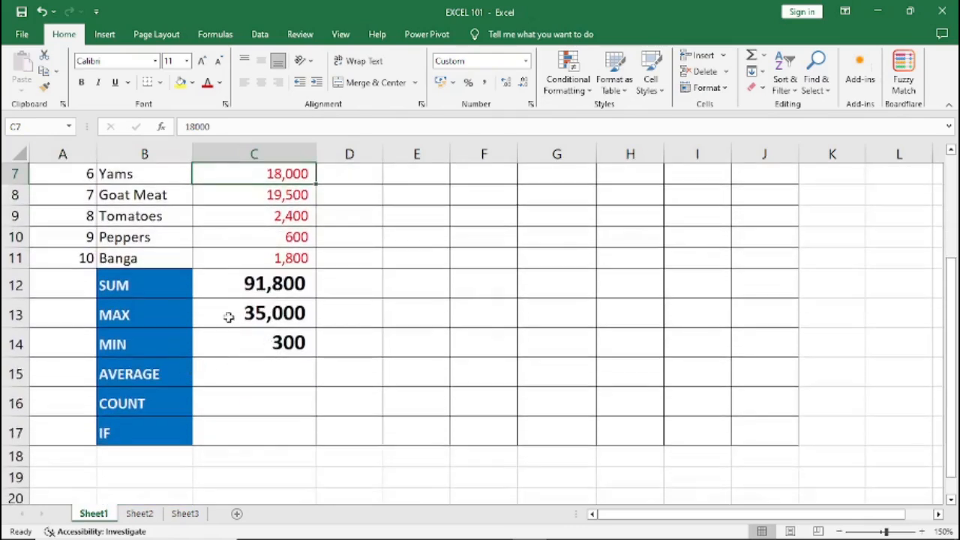
scroll(236, 300, "up", 2)
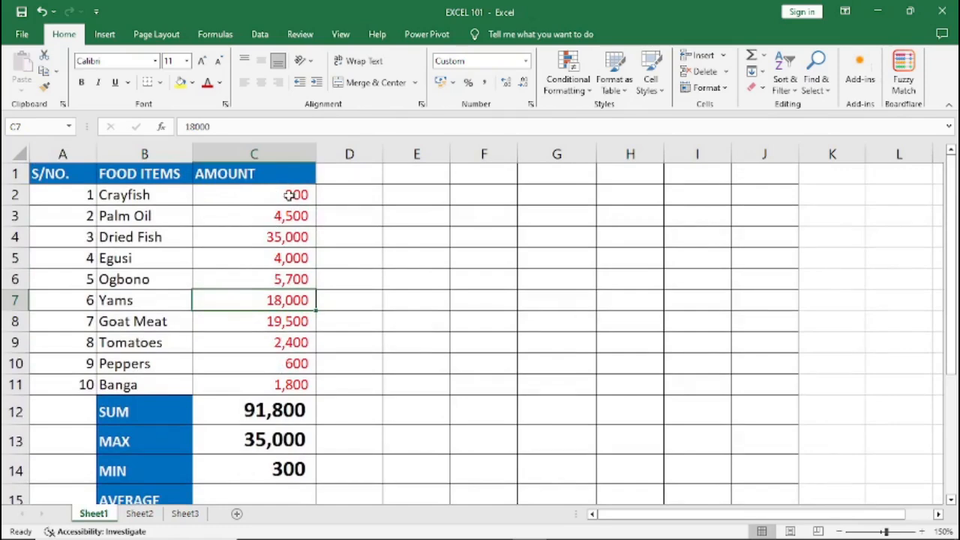
scroll(297, 393, "down", 2)
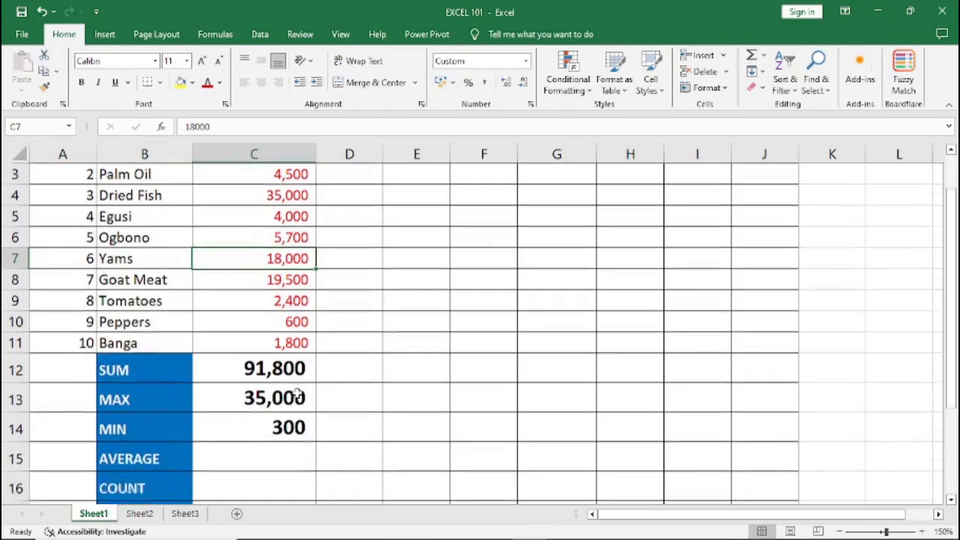
left_click(221, 405)
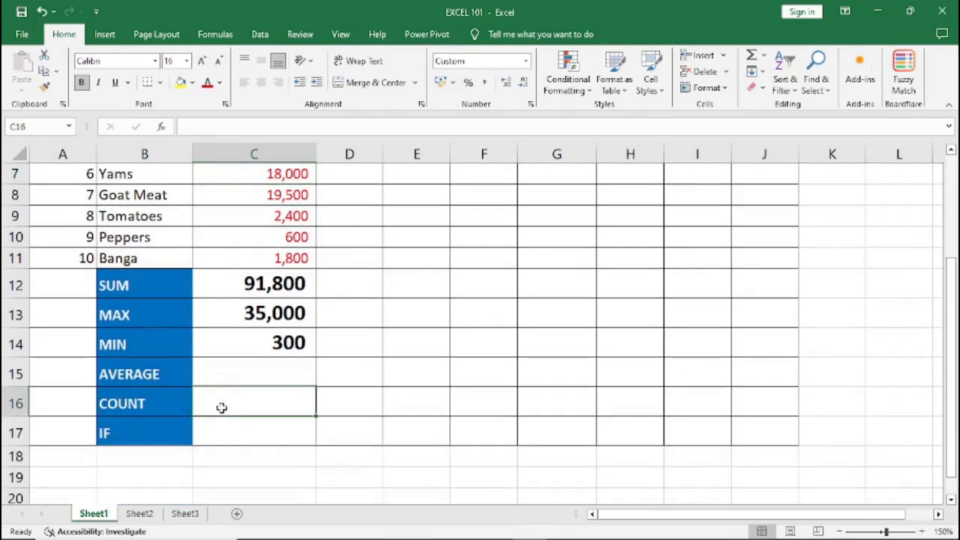
- Enter the formula =COUNT(C2:C11) in C16, beside the COUNT label
type("=")
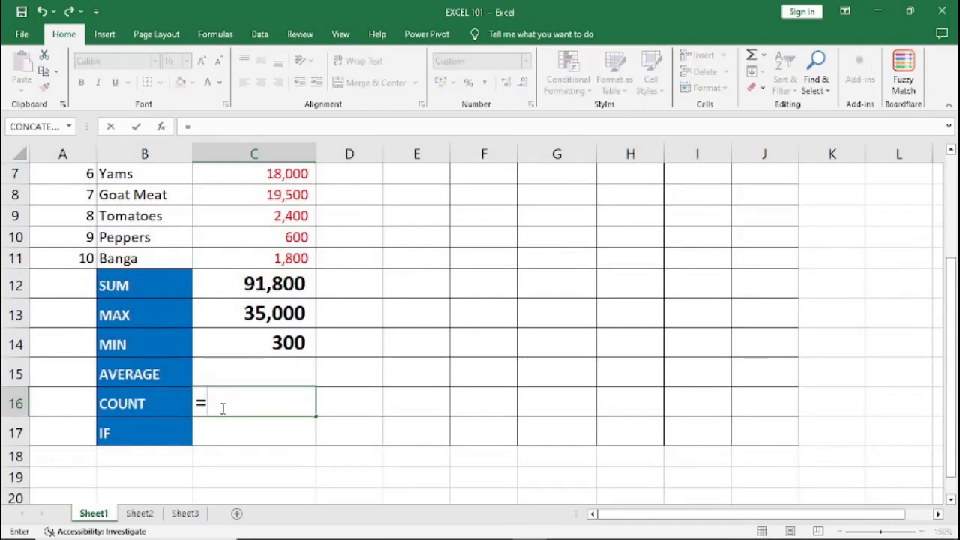
type("COUNT")
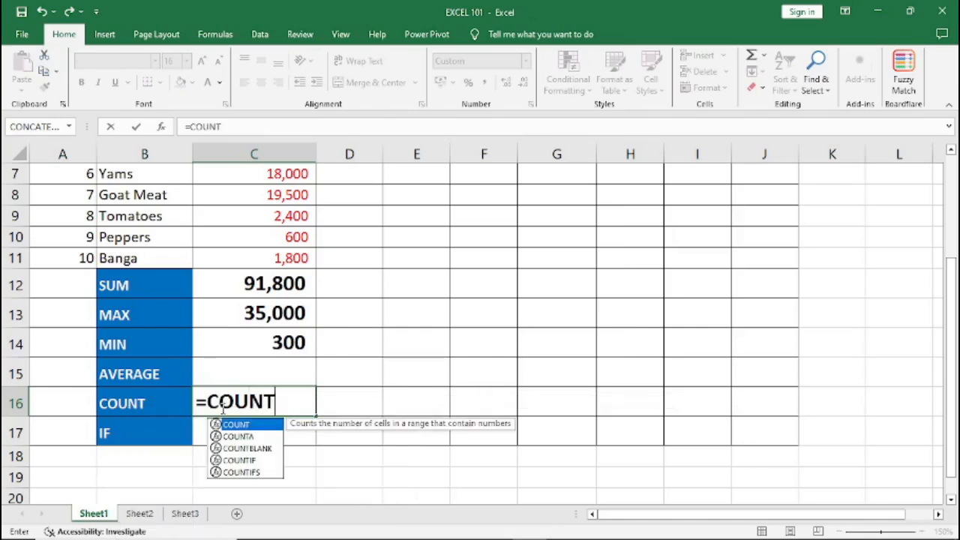
type("(")
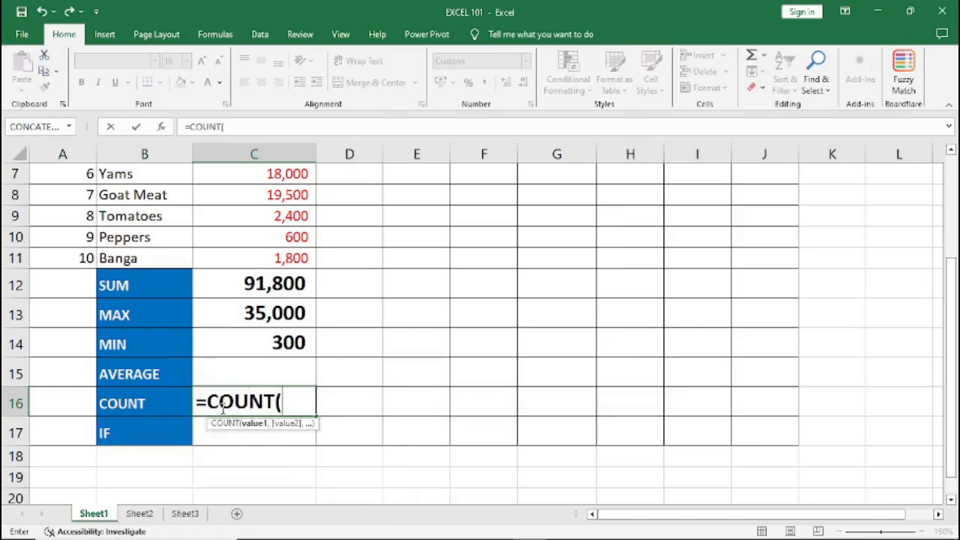
type("C2:C")
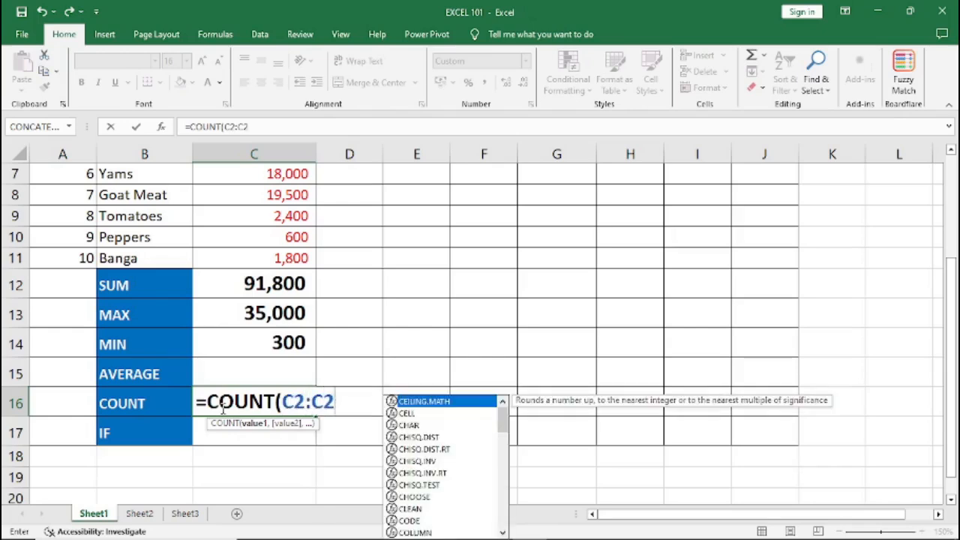
type("2")
key("BackSpace")
type("11")
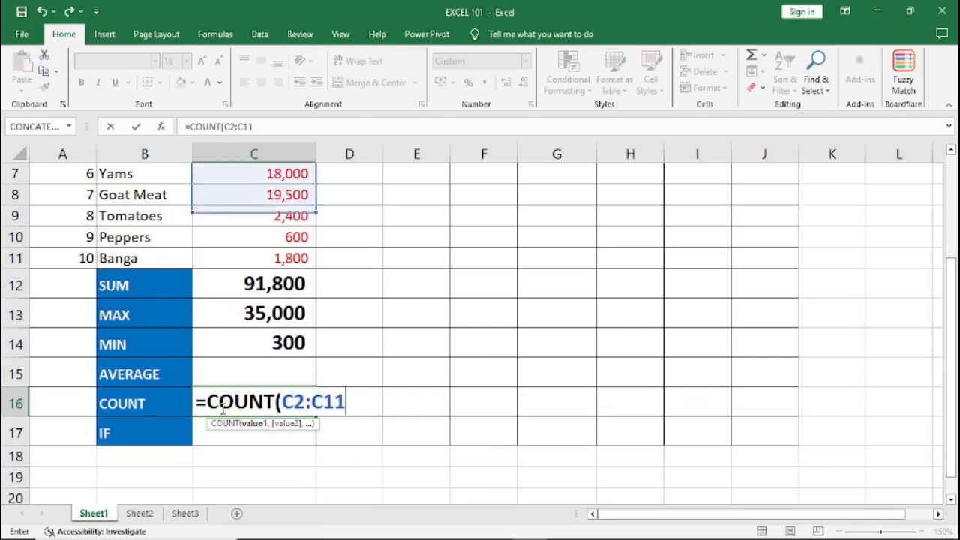
type(")")
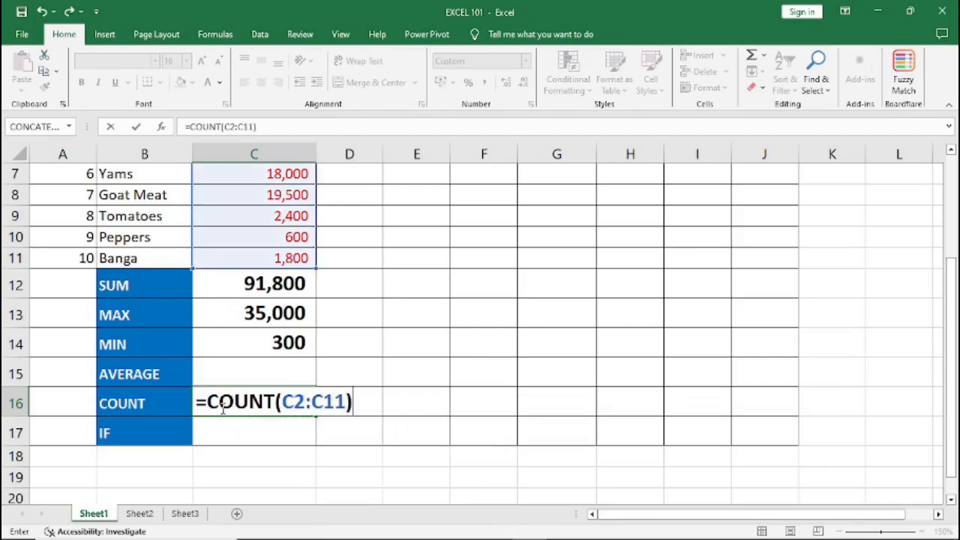
key("Return")
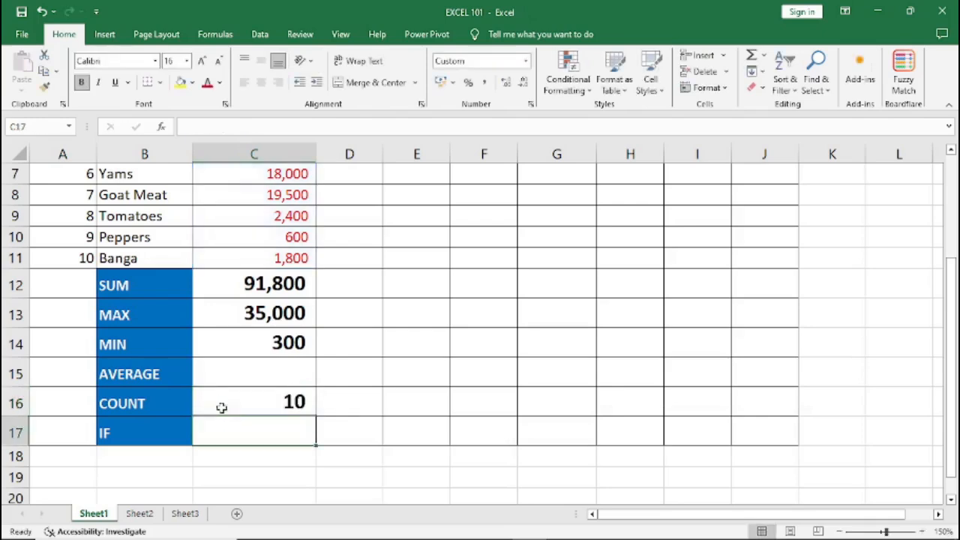
- Select the food amounts in C2:C11 and check their count and sum against the COUNT and SUM formula results
scroll(240, 394, "up", 2)
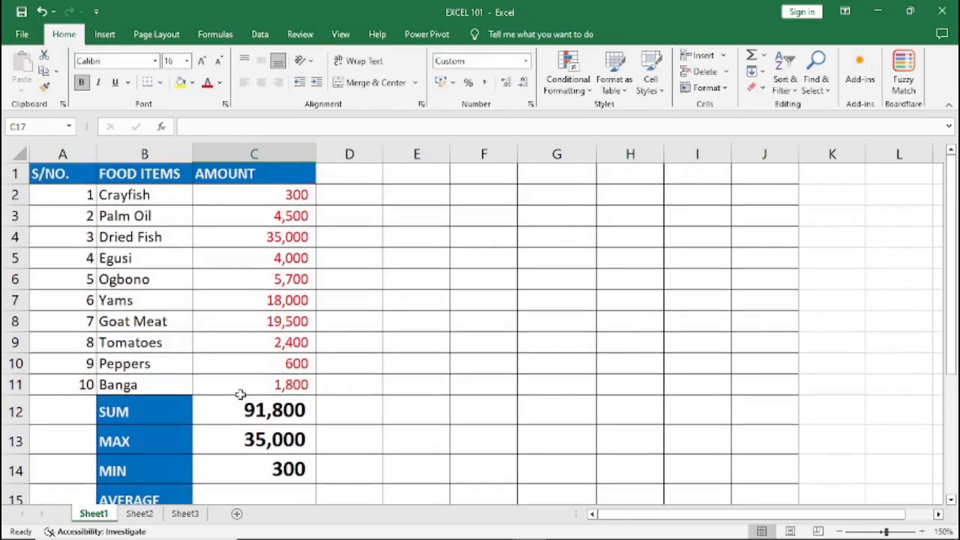
left_click(273, 195)
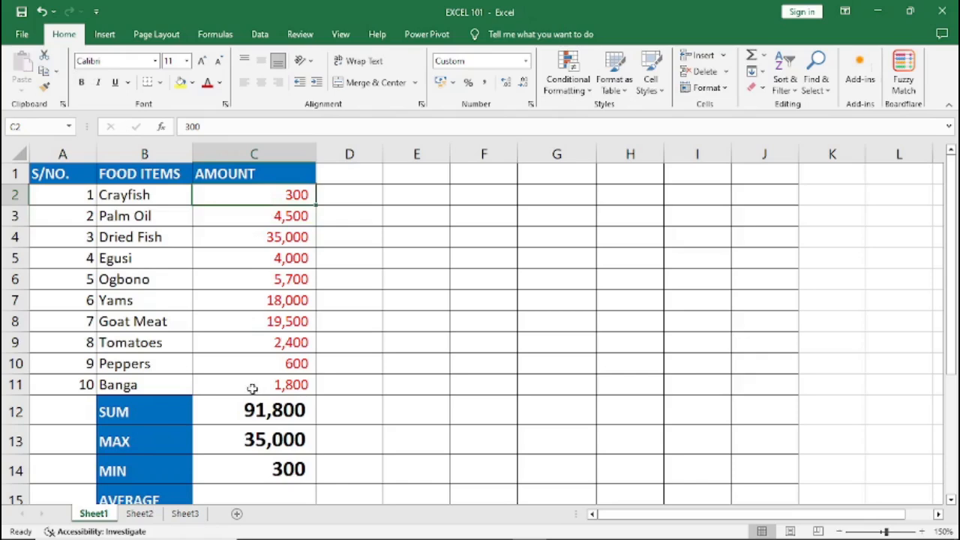
scroll(253, 379, "down", 4)
scroll(254, 377, "up", 4)
left_click_drag(258, 192, 250, 387)
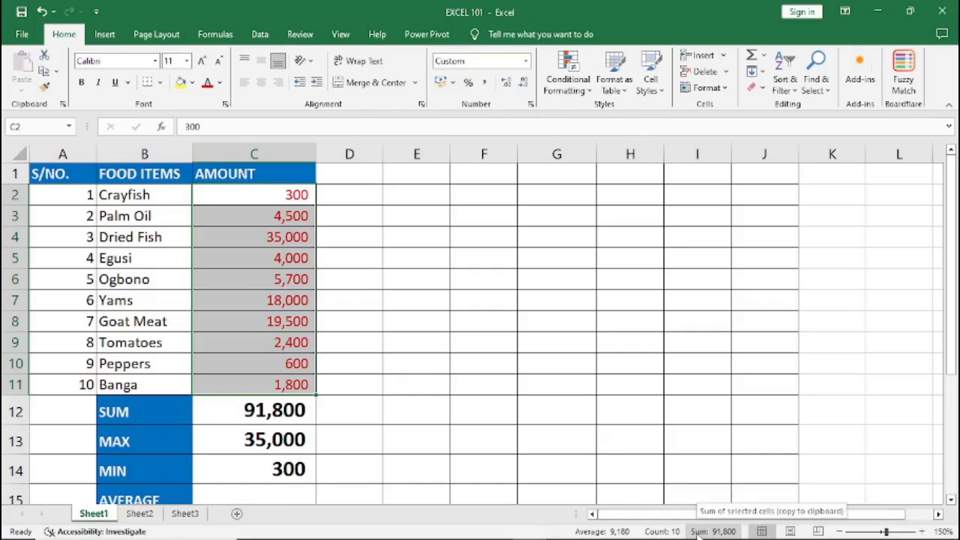
left_click(259, 292)
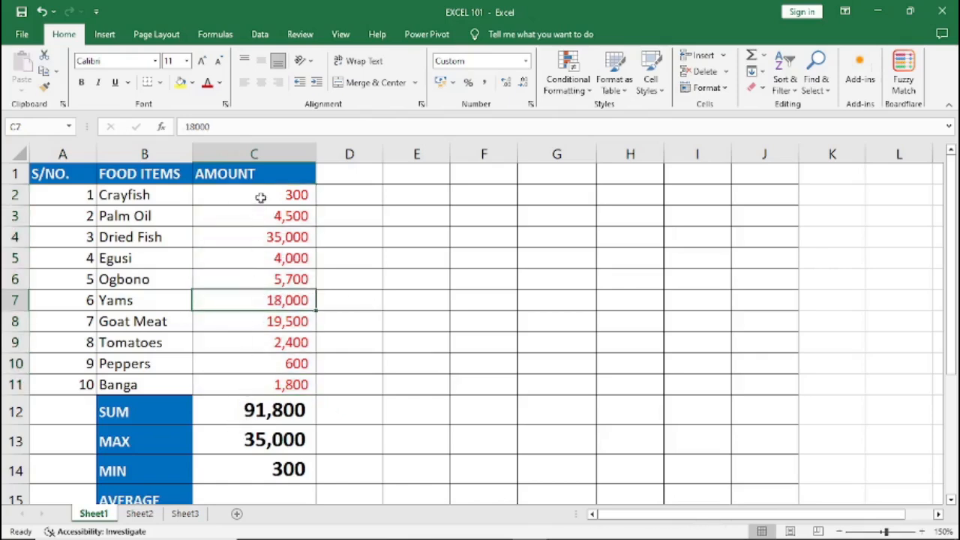
left_click_drag(262, 195, 264, 384)
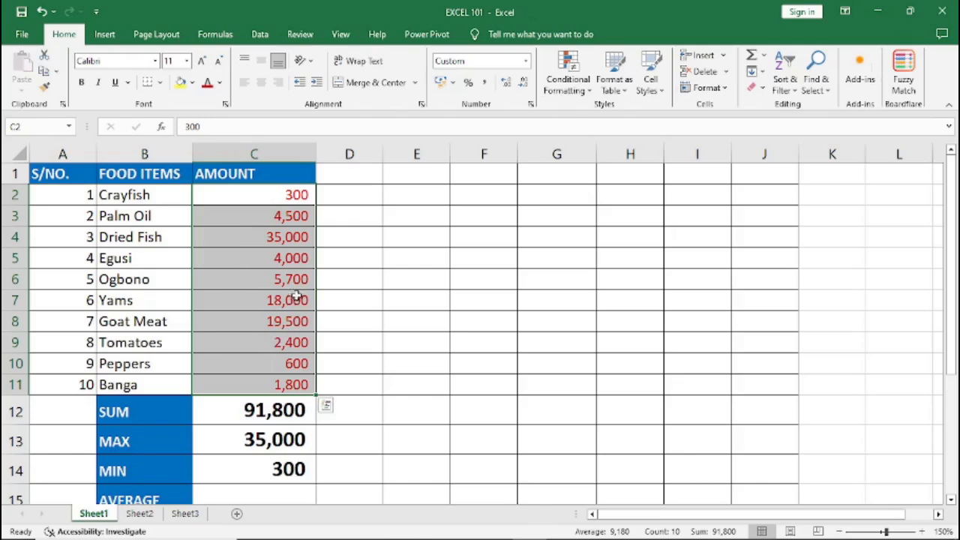
left_click(358, 294)
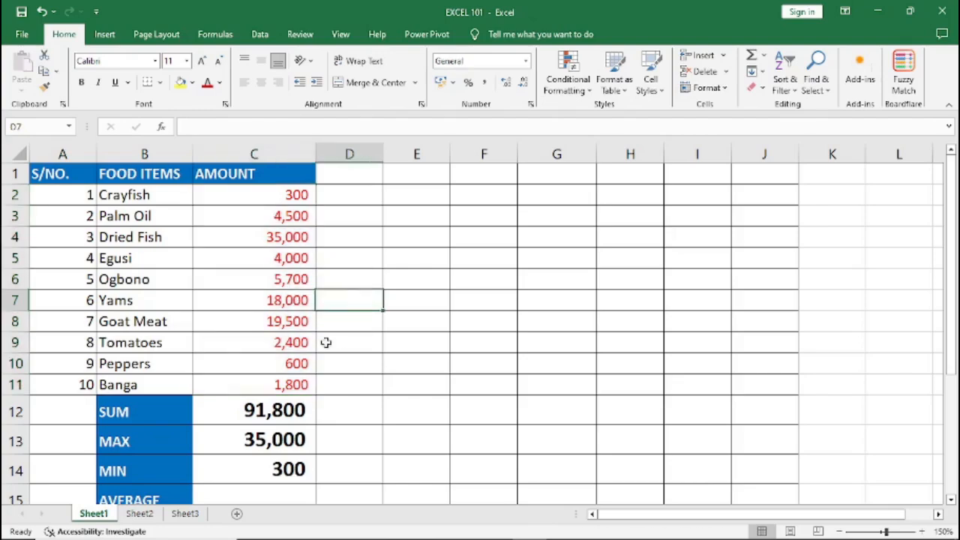
- Enter the formula =AVERAGE(C2:C11) in C15, beside the AVERAGE label
scroll(243, 318, "down", 1)
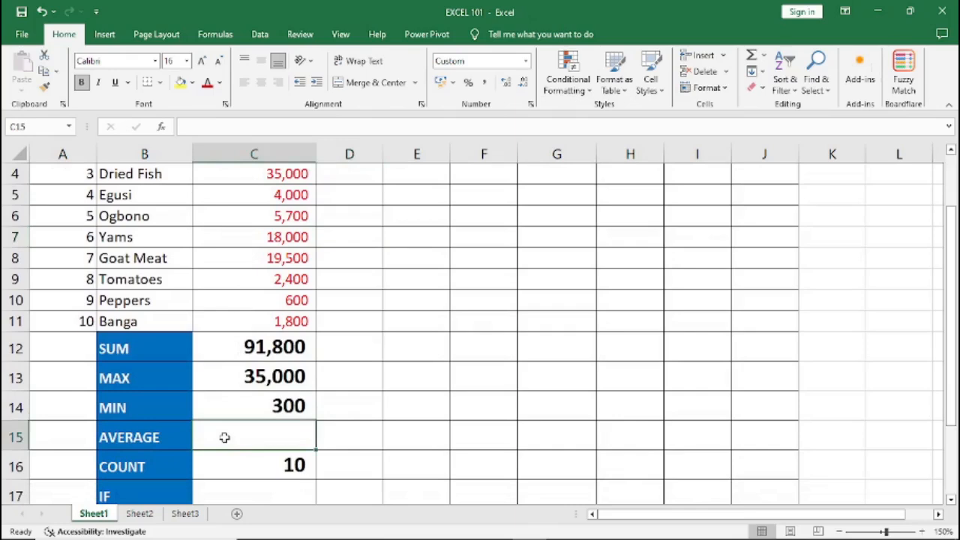
type("=")
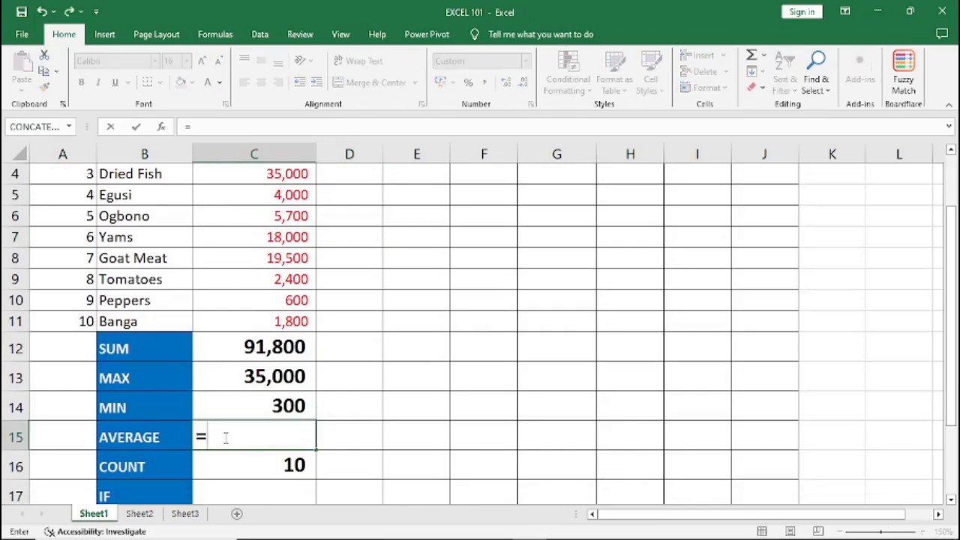
type("AVERAGE")
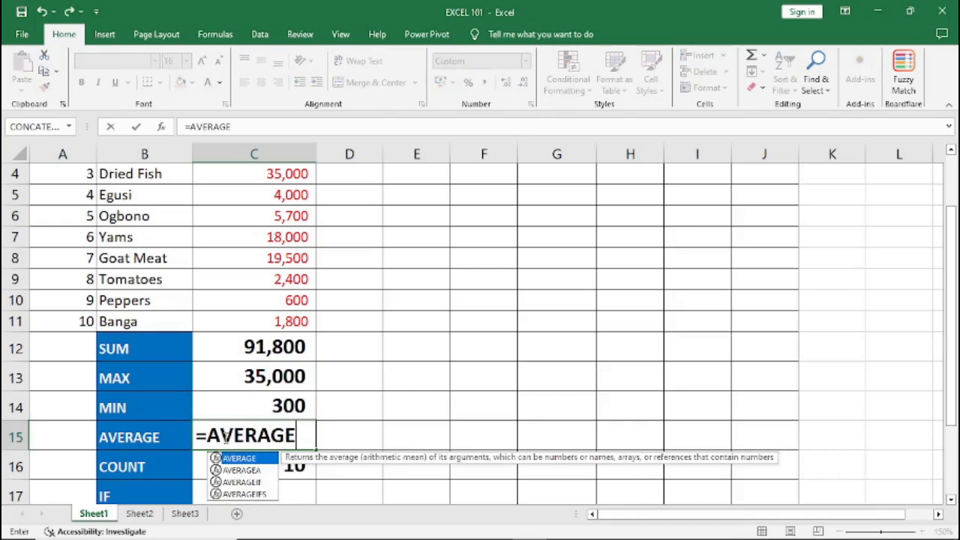
type("(")
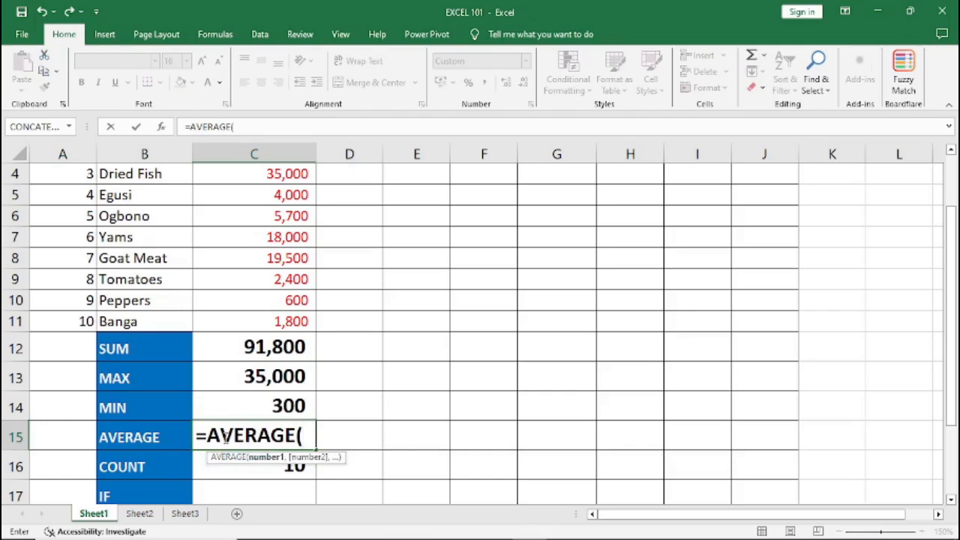
type("C2:C1")
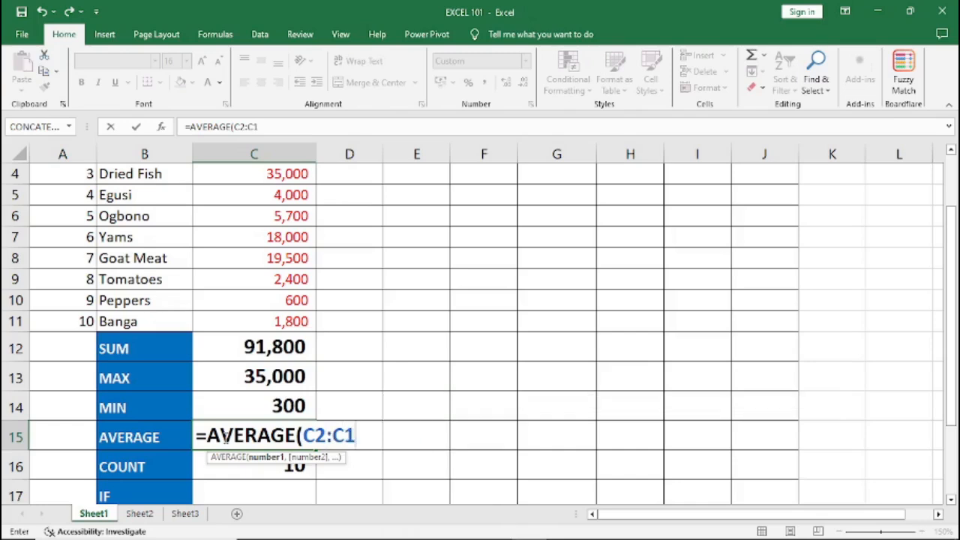
type("1)")
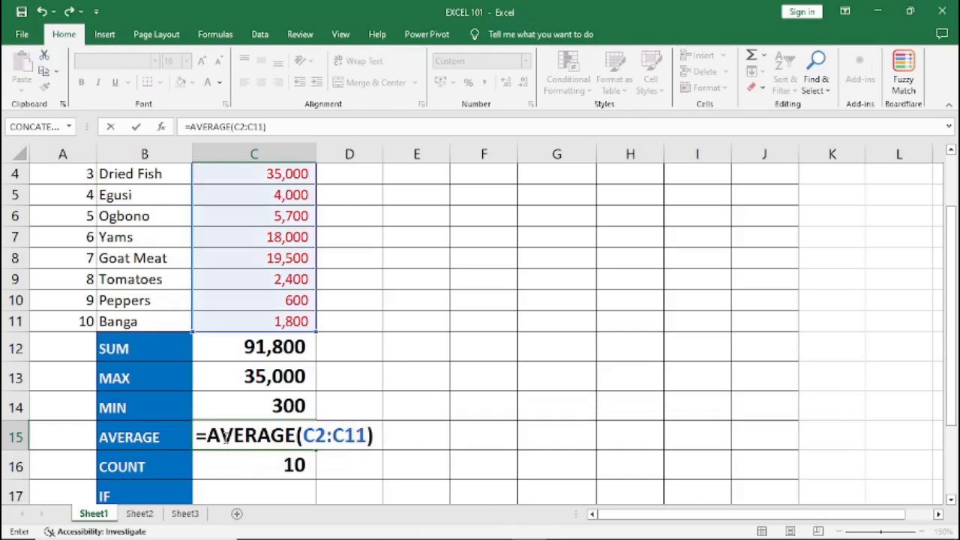
key("Return")
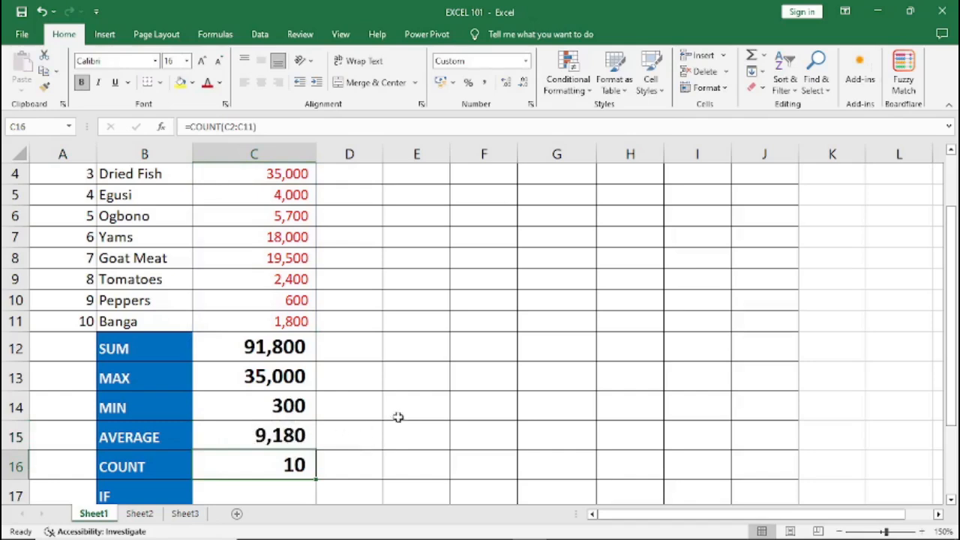
- Select the amounts in C2:C11 to compare their average with the AVERAGE formula, and review the summary rows below
scroll(311, 342, "up", 1)
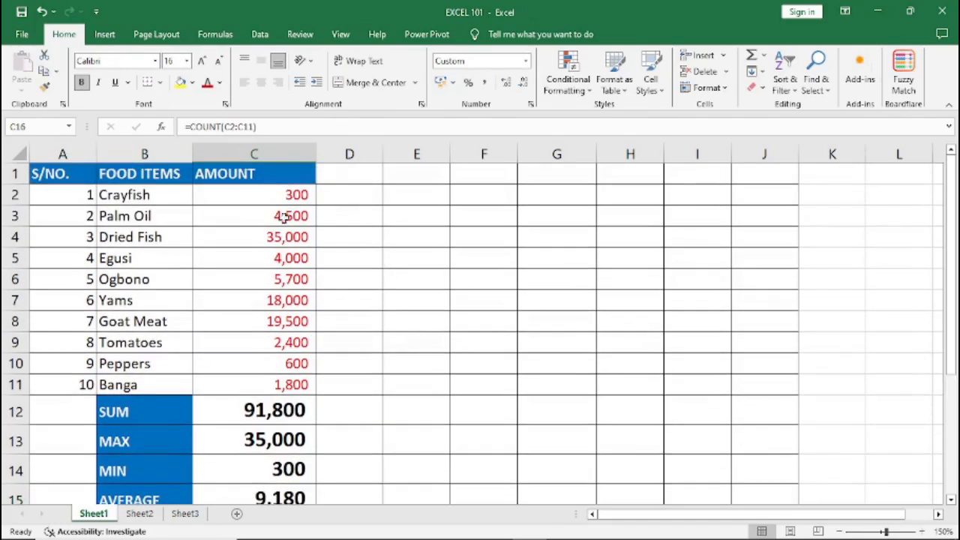
left_click_drag(282, 196, 289, 385)
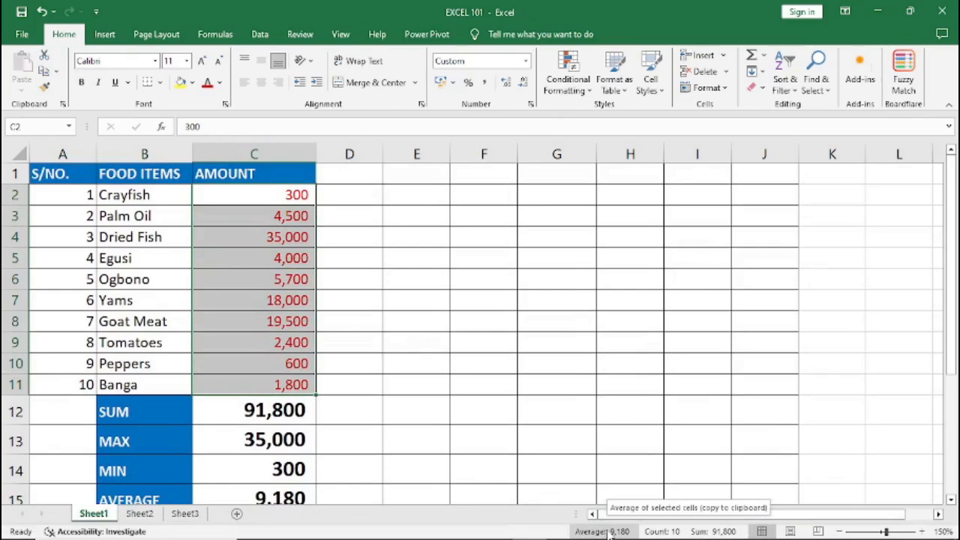
left_click(229, 339)
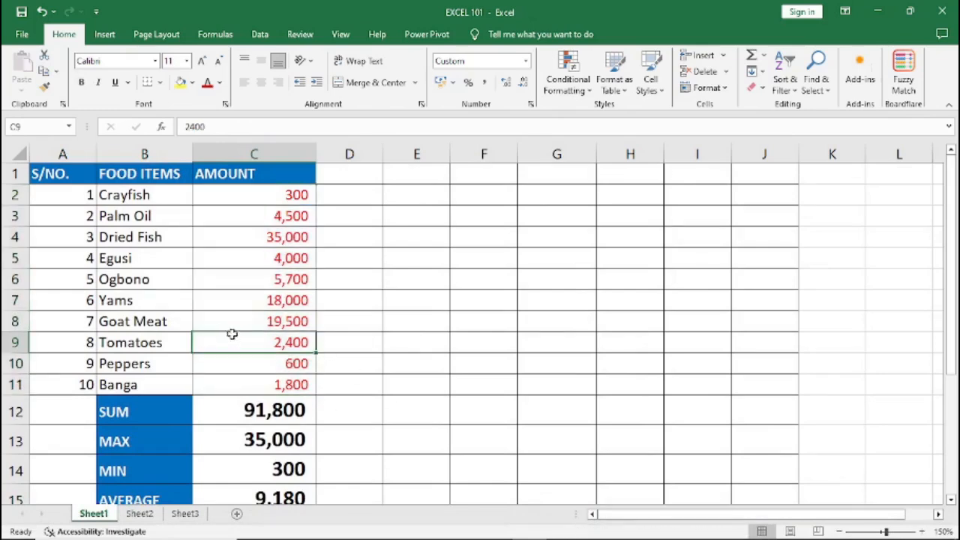
scroll(249, 352, "down", 3)
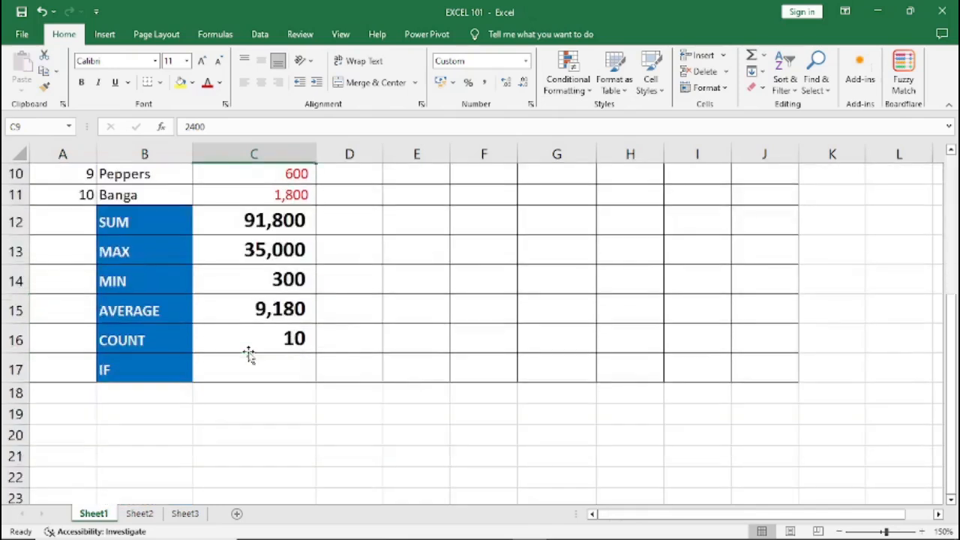
scroll(249, 352, "up", 3)
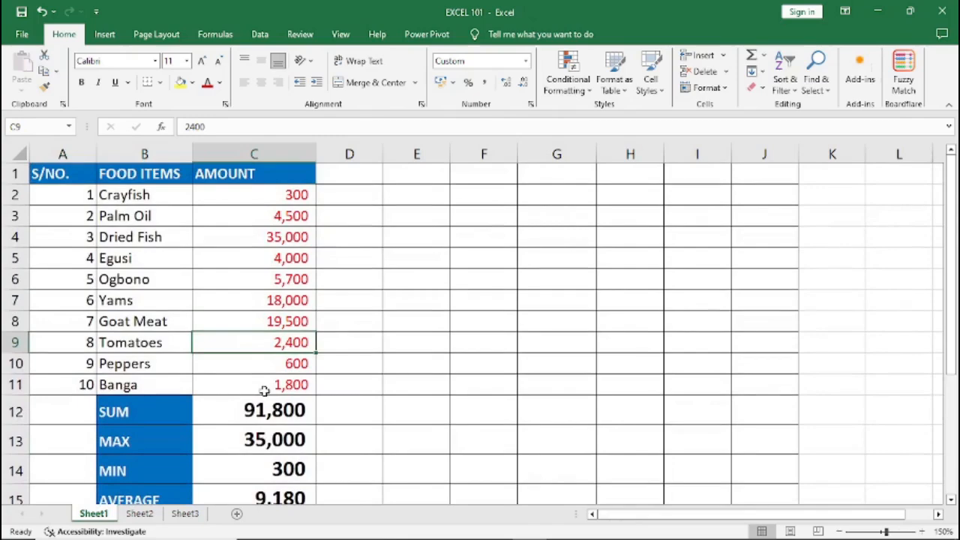
scroll(264, 391, "down", 2)
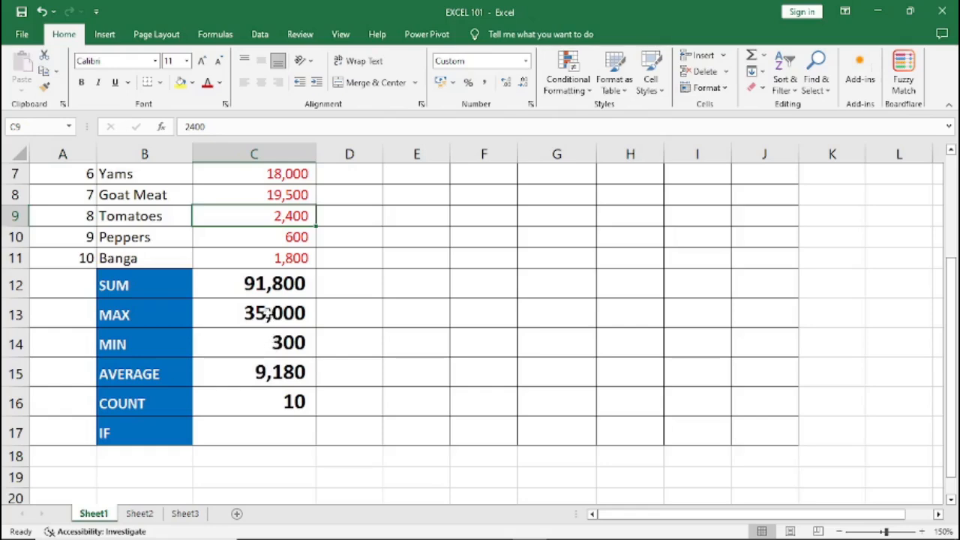
- Copy the Palm Oil to Yams amounts in C3:C7 and paste them transposed across row 3 from E3, without source formatting
scroll(250, 332, "up", 1)
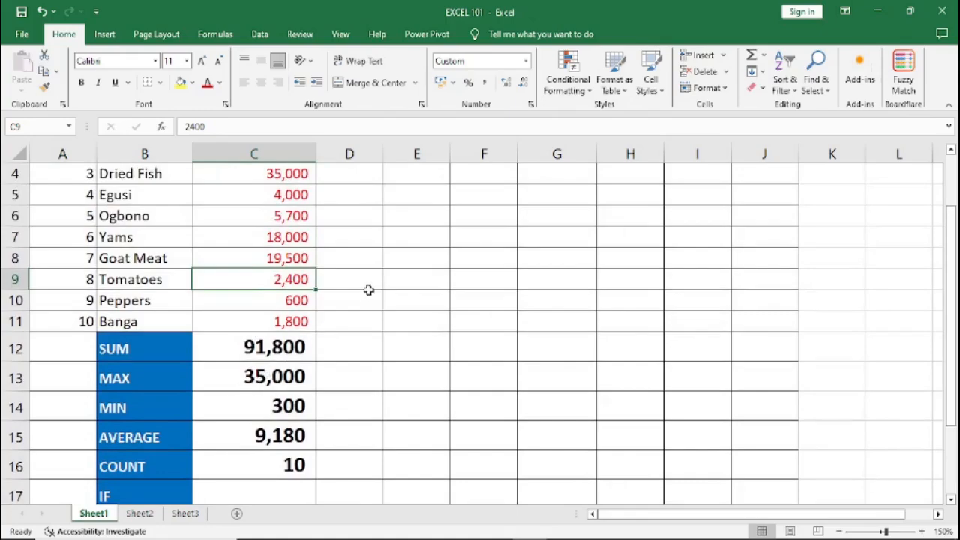
scroll(368, 290, "up", 1)
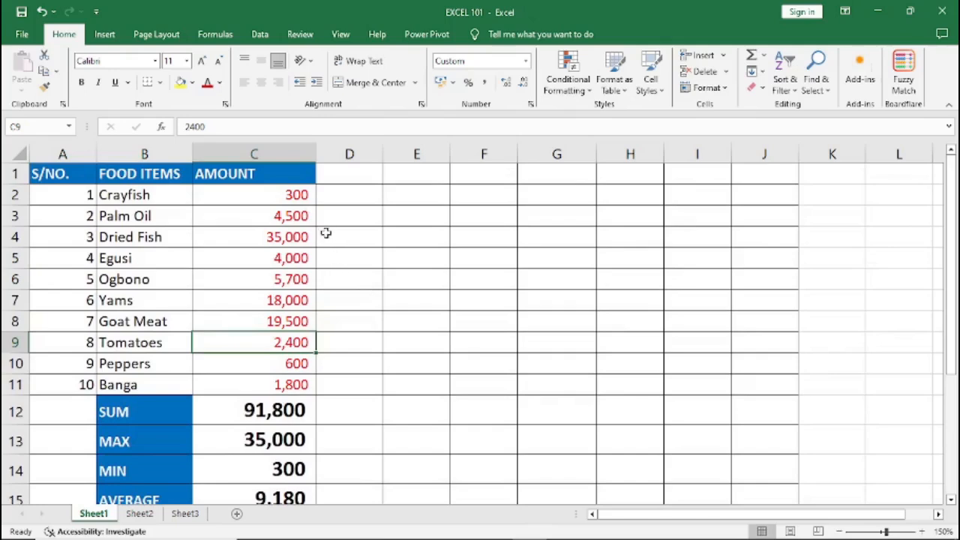
left_click_drag(275, 223, 277, 304)
right_click(254, 245)
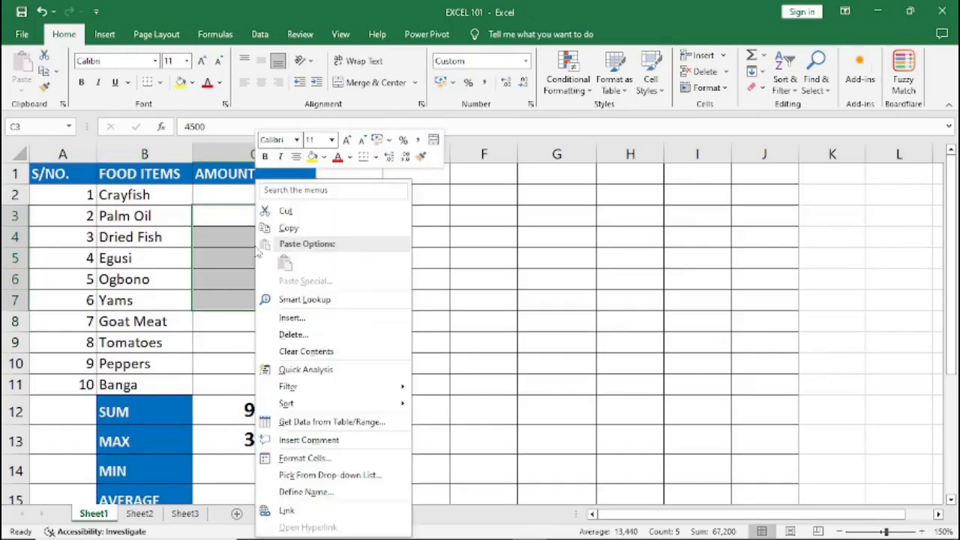
left_click(289, 229)
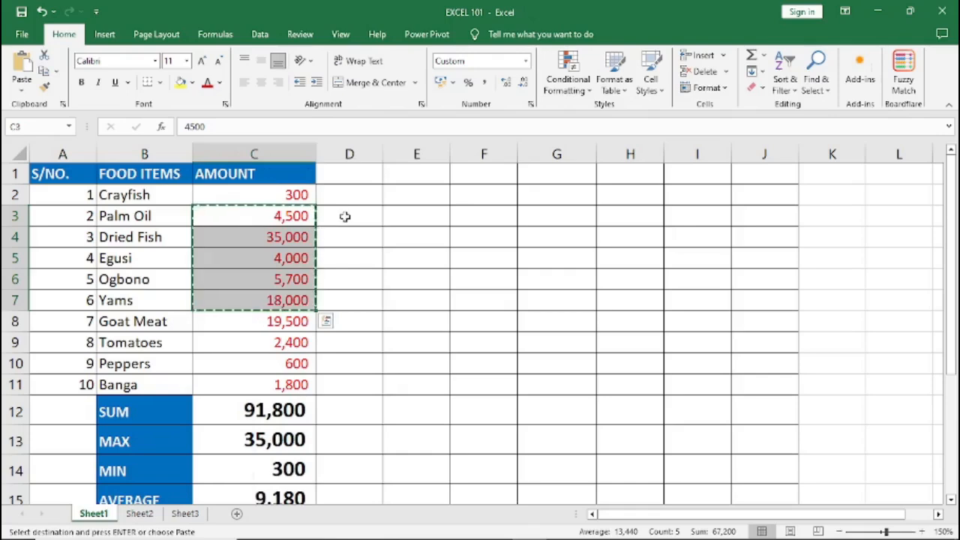
left_click(346, 217)
left_click(405, 219)
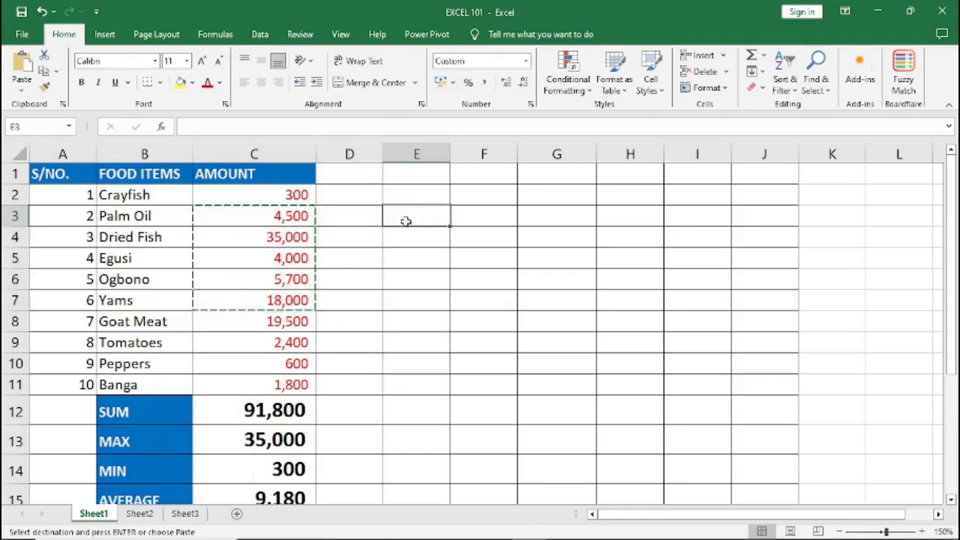
right_click(405, 217)
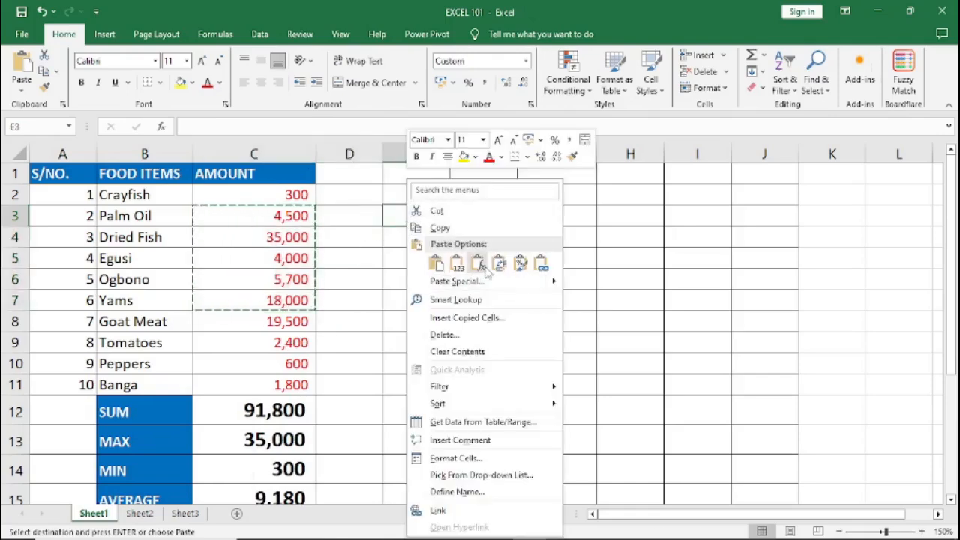
left_click(465, 282)
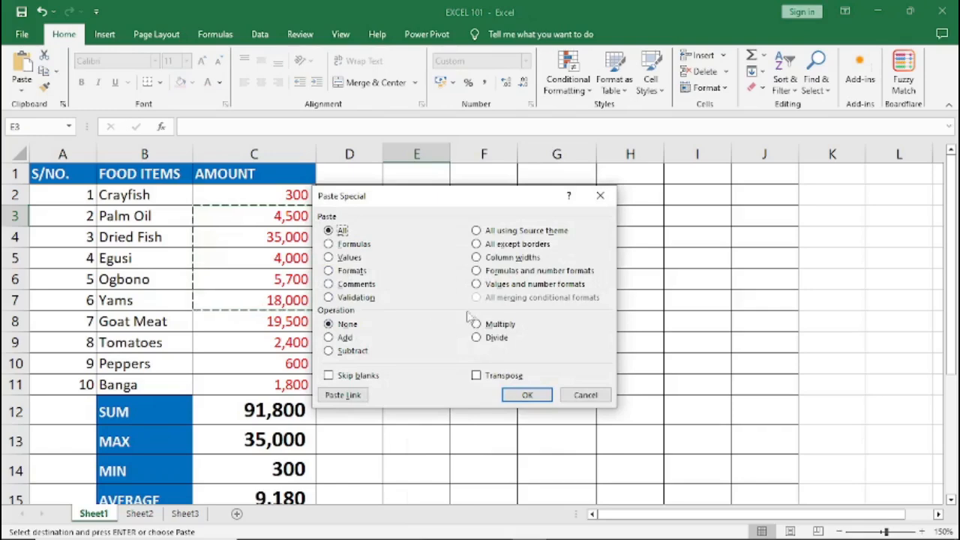
left_click(476, 375)
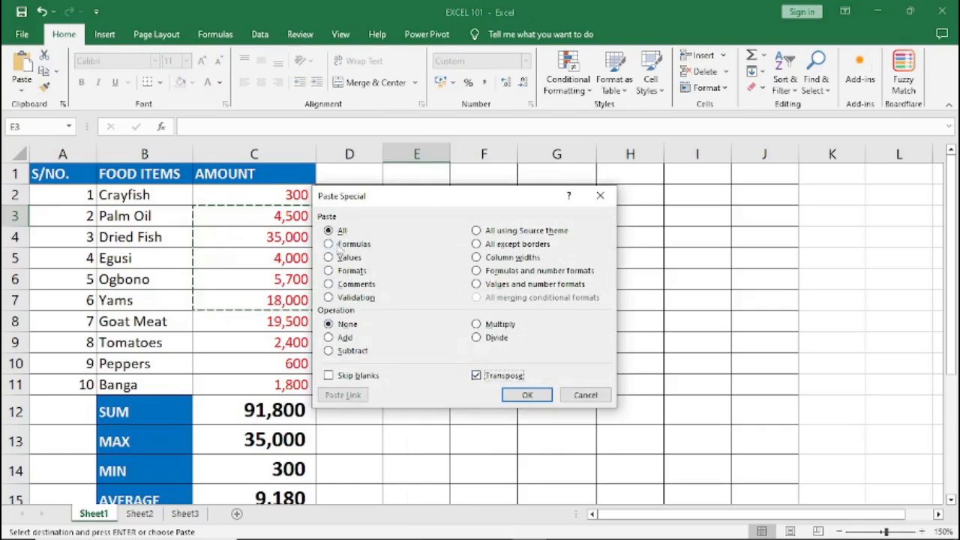
left_click(528, 395)
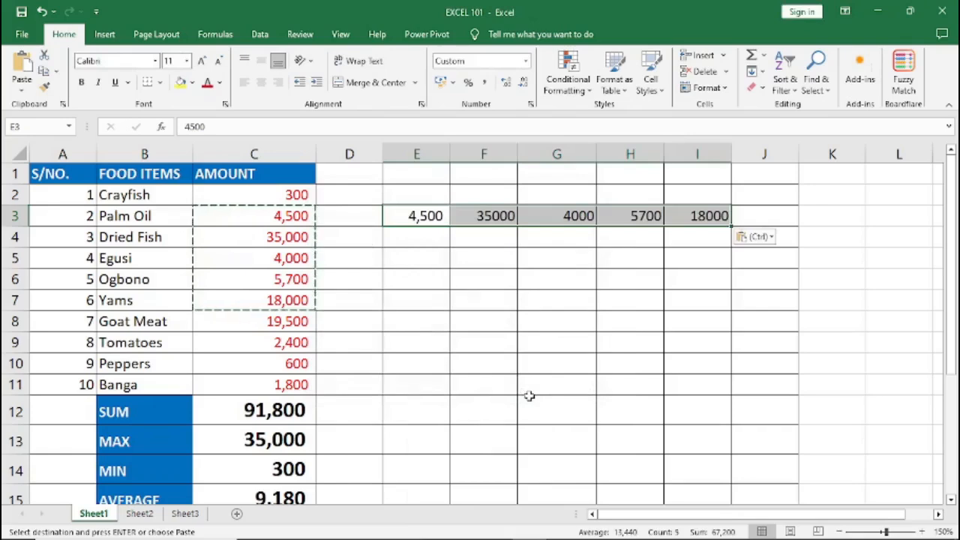
- Select the transposed amounts in E3:I3 to review them in their horizontal layout
left_click(395, 237)
left_click_drag(407, 216, 694, 216)
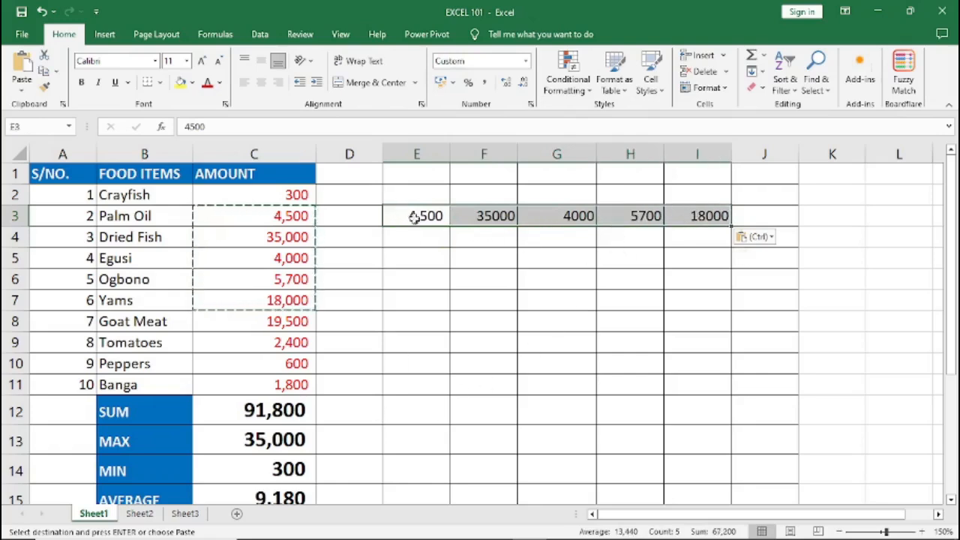
left_click(758, 216)
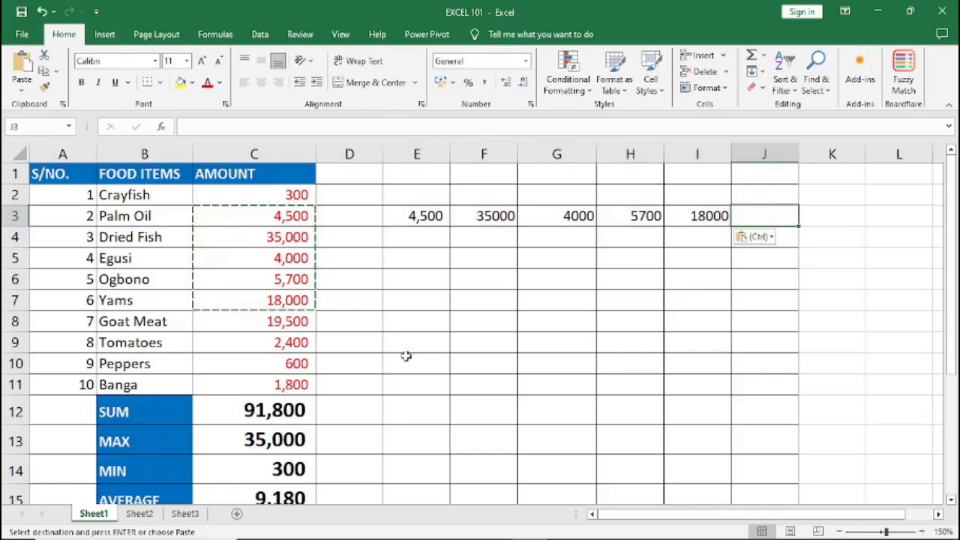
left_click(404, 416)
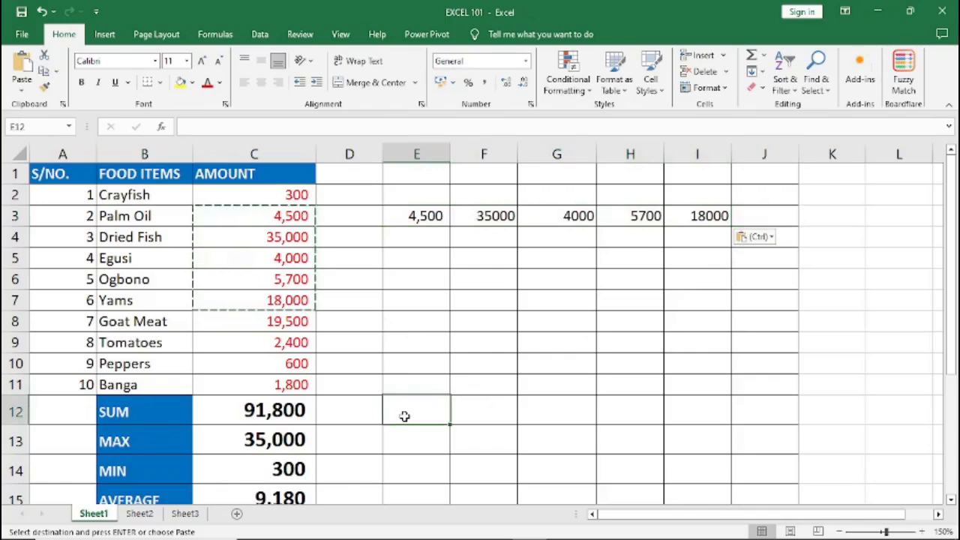
type("=")
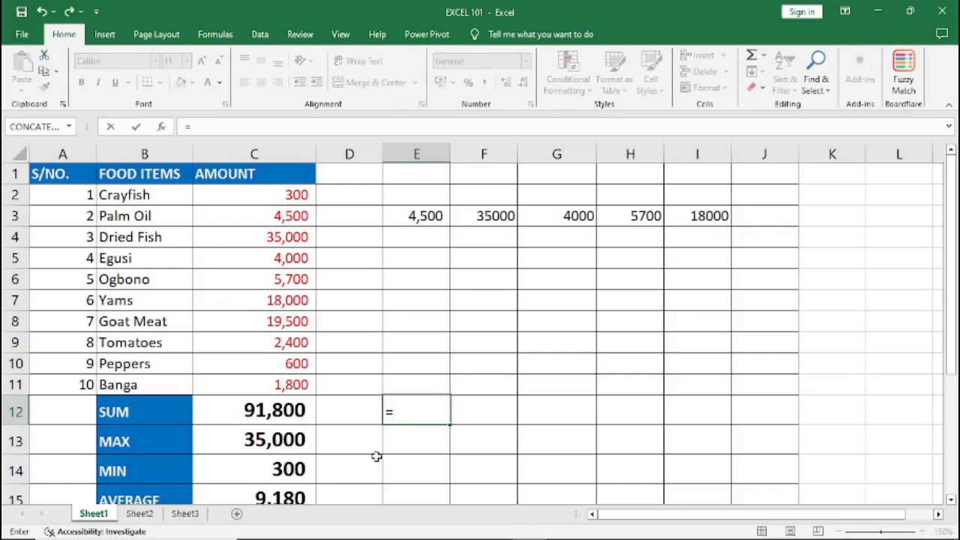
key("BackSpace")
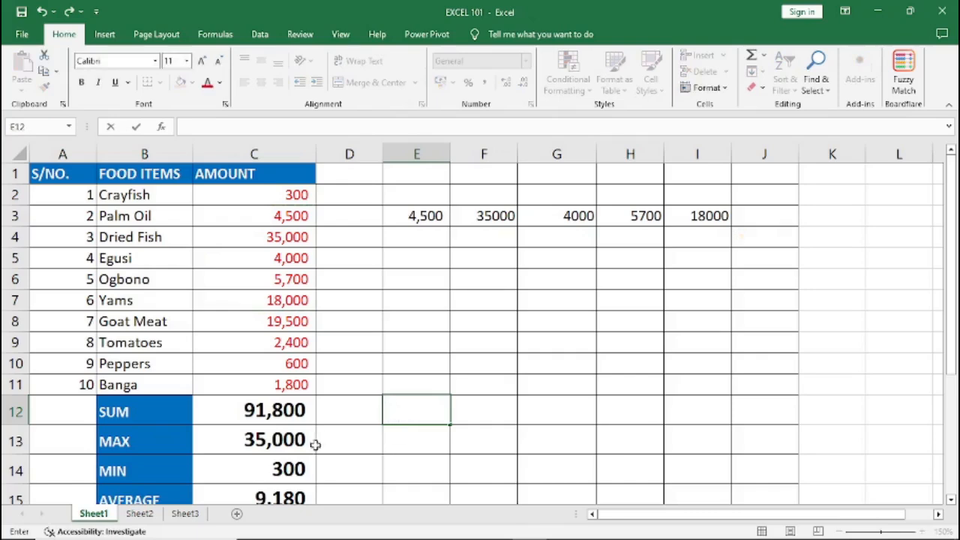
left_click(337, 461)
- Copy the formatting of the SUM result in C12 onto column E from E12 down, alongside the summary rows
left_click(283, 418)
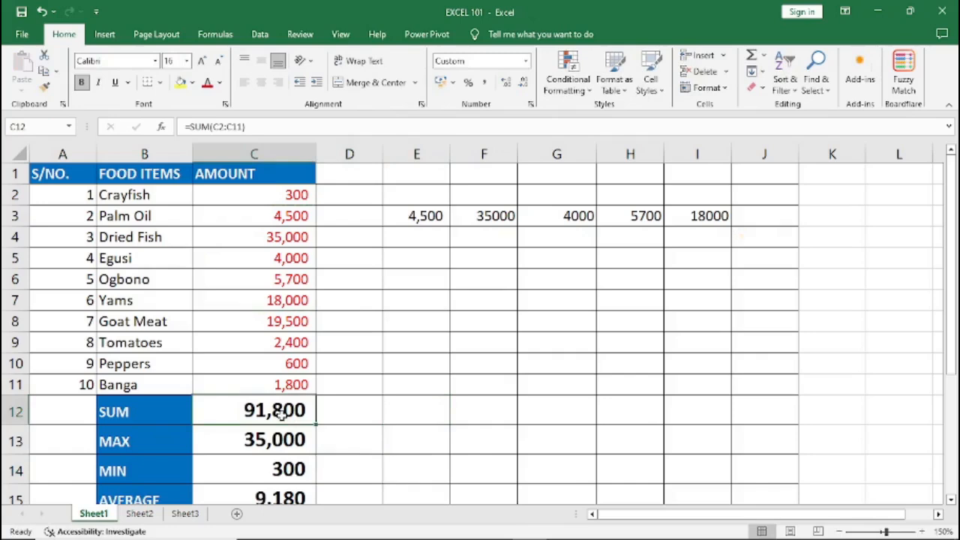
right_click(282, 416)
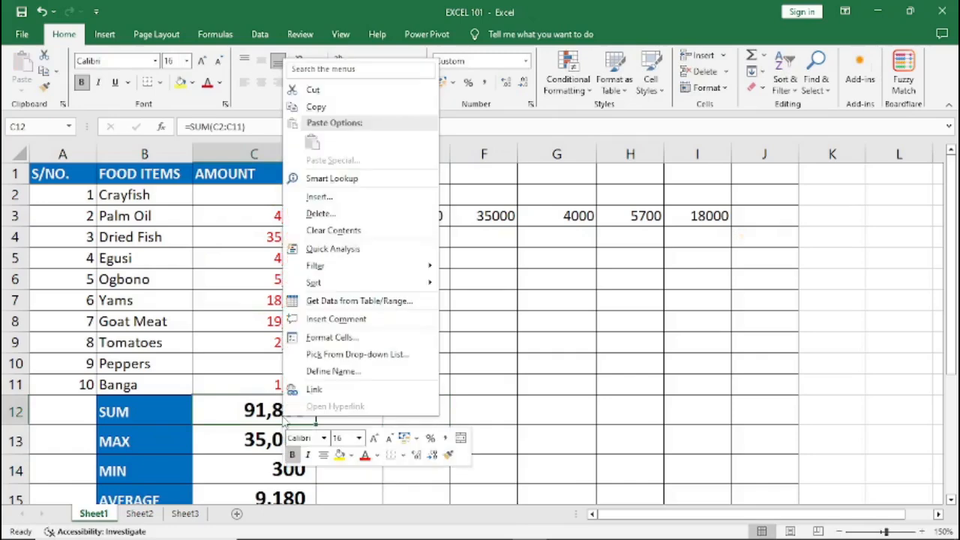
left_click(449, 457)
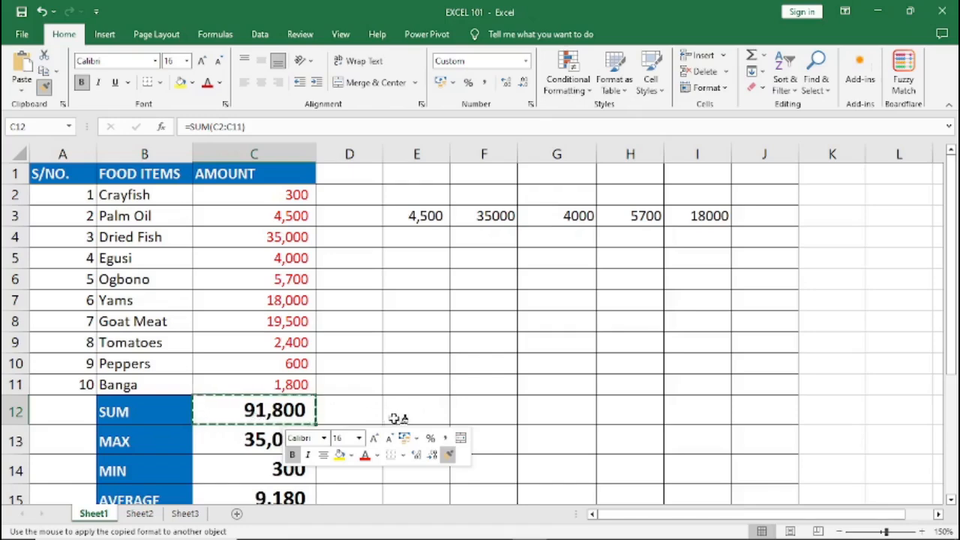
left_click_drag(398, 412, 401, 501)
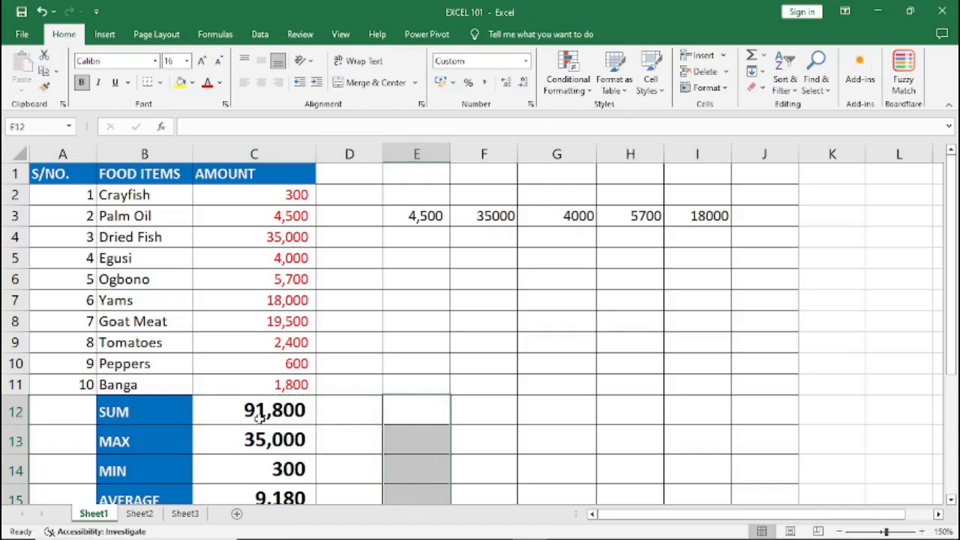
- Enter the formula =SUM(E3:I3) in E12 and select E3:I3 to check the total of the transposed amounts
left_click(421, 417)
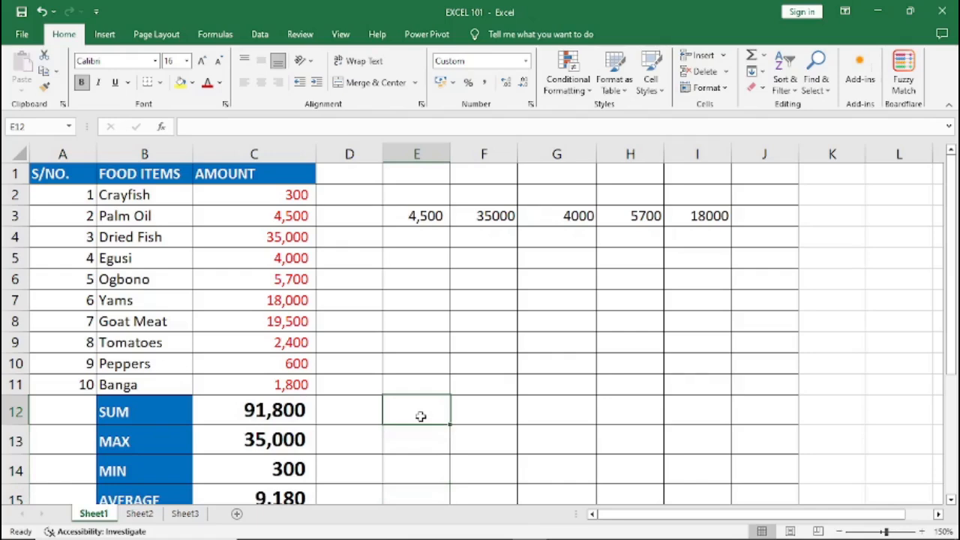
type("=")
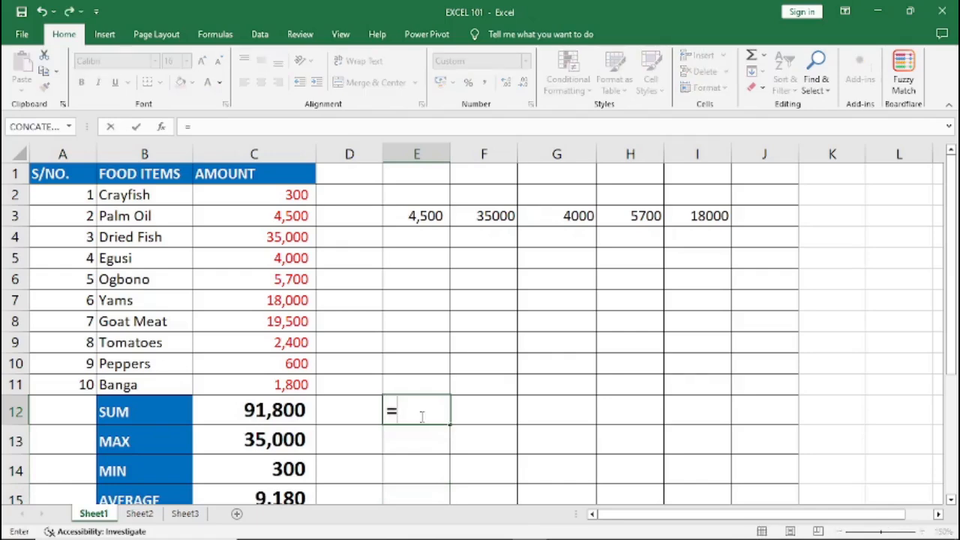
type("SUN")
key("BackSpace")
type("M")
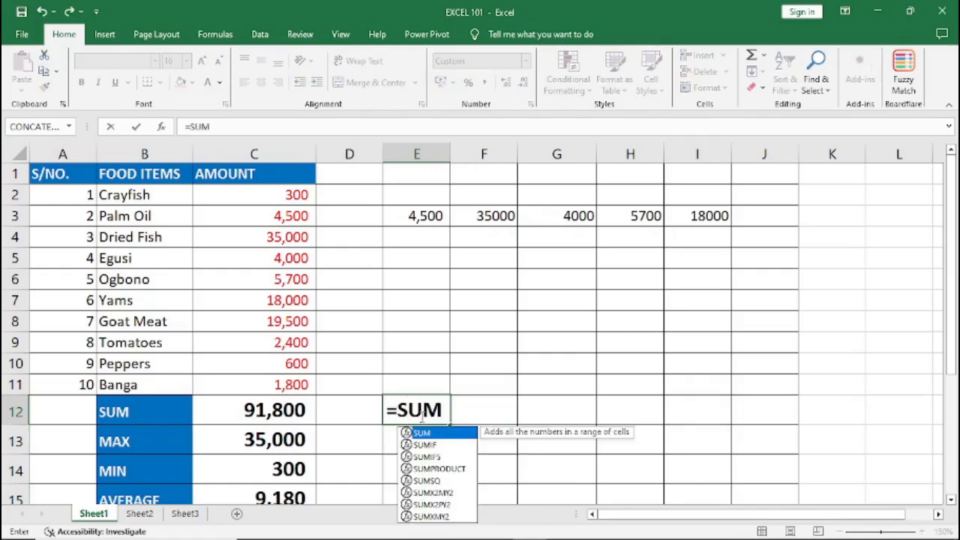
type("(")
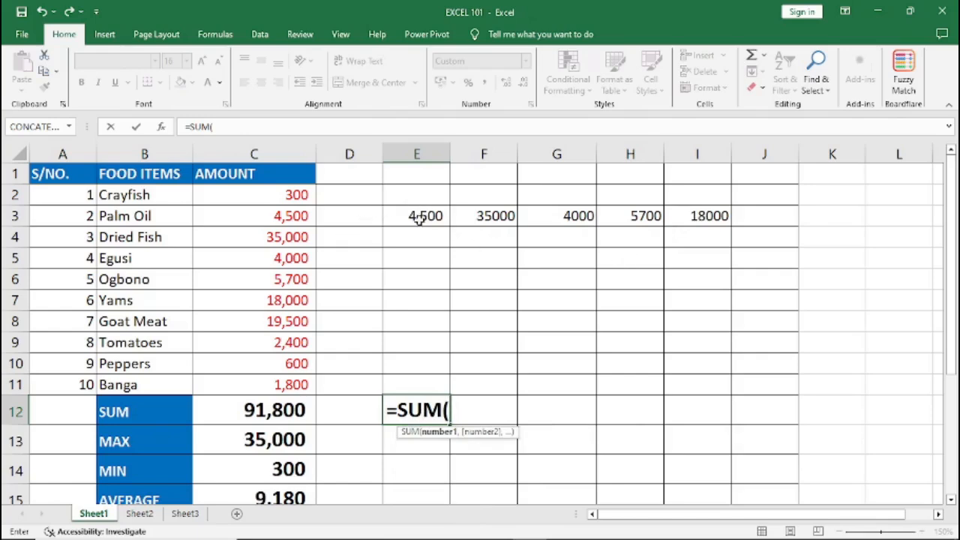
type("E3")
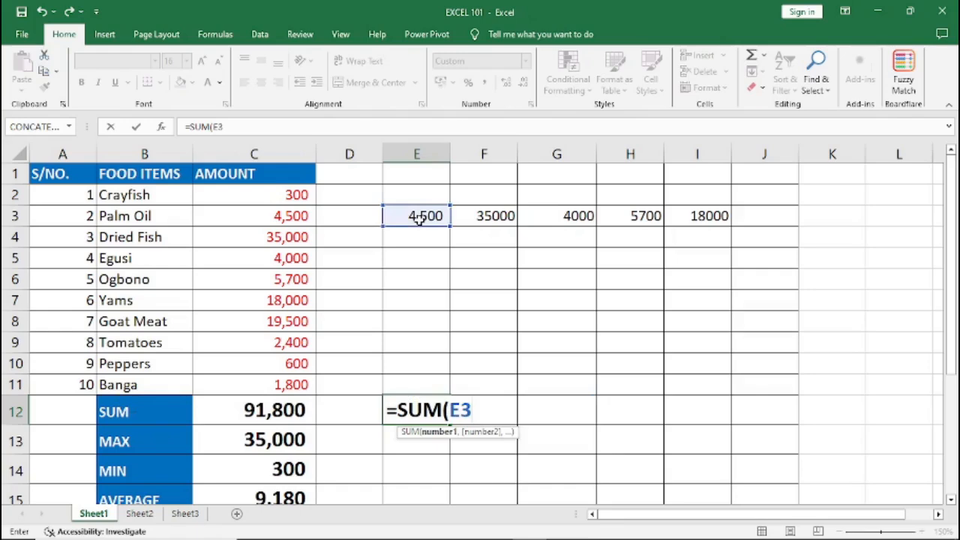
type(":I")
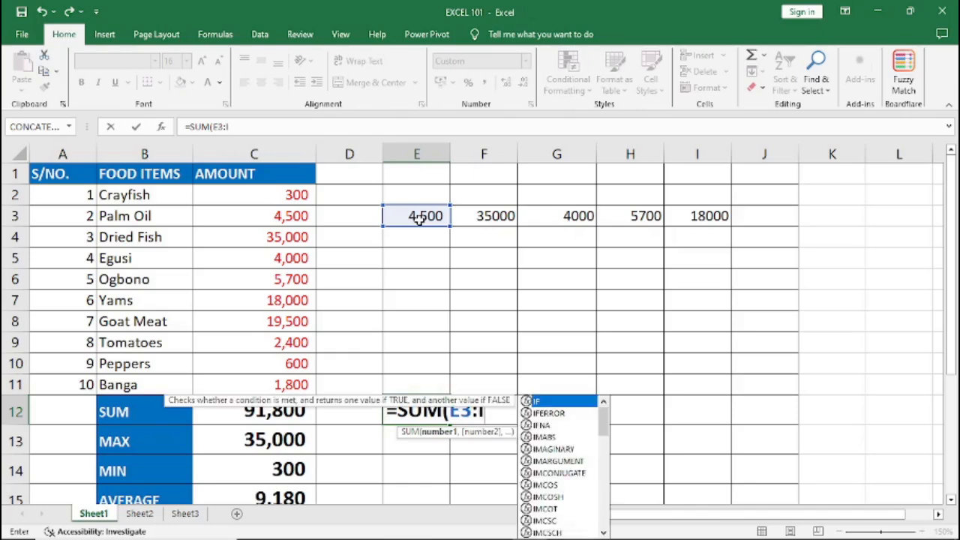
type("3")
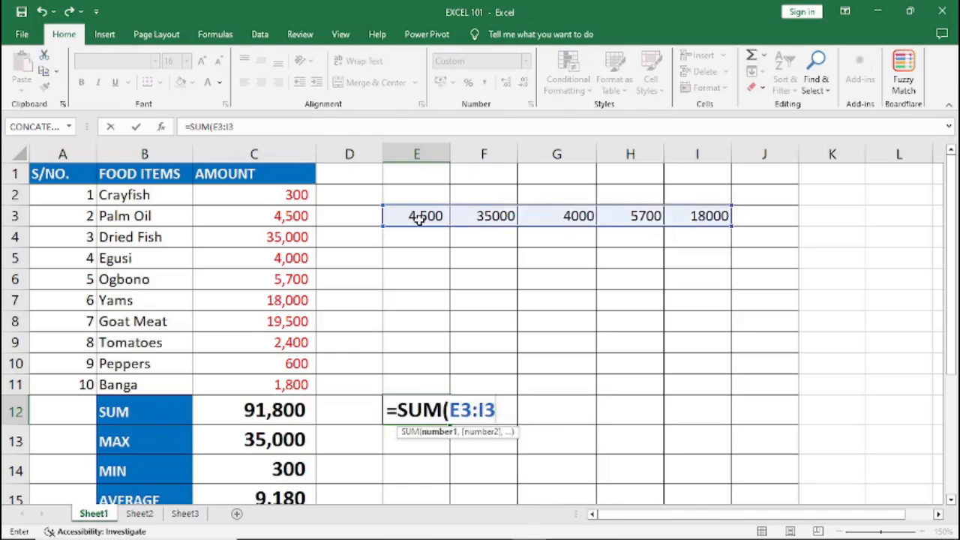
type(")")
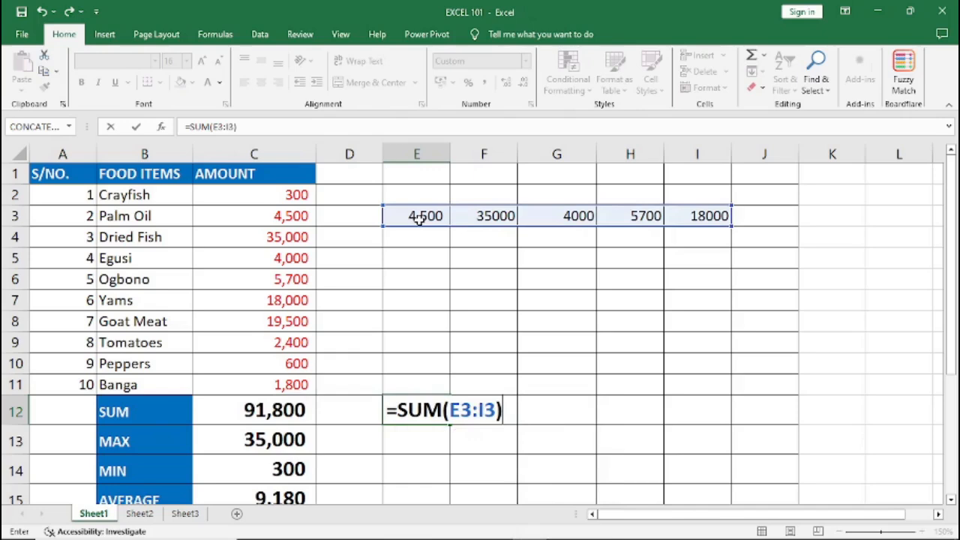
key("Return")
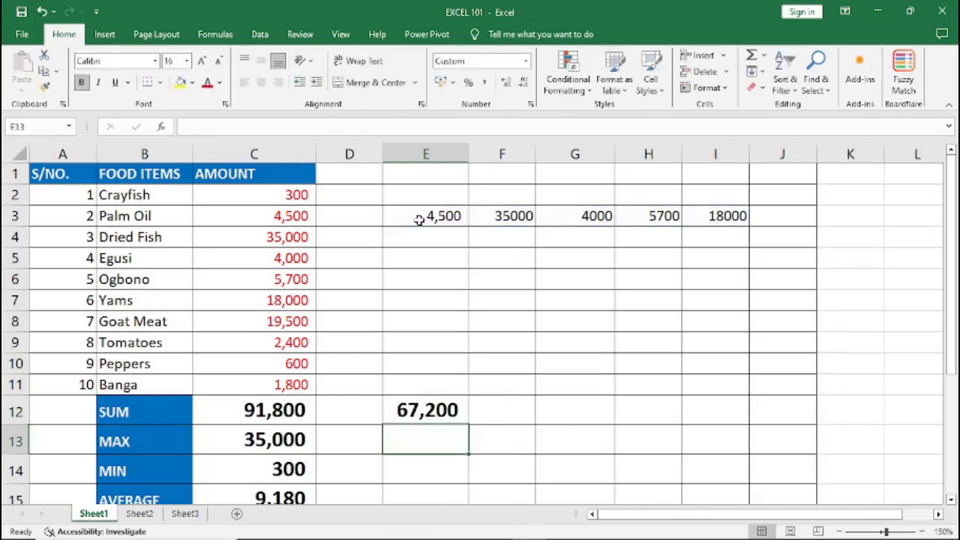
left_click_drag(420, 216, 740, 213)
- Enter the formula =MAX(E3:I3) in E13, in the MAX row, for the transposed amounts
left_click(414, 441)
type("=")
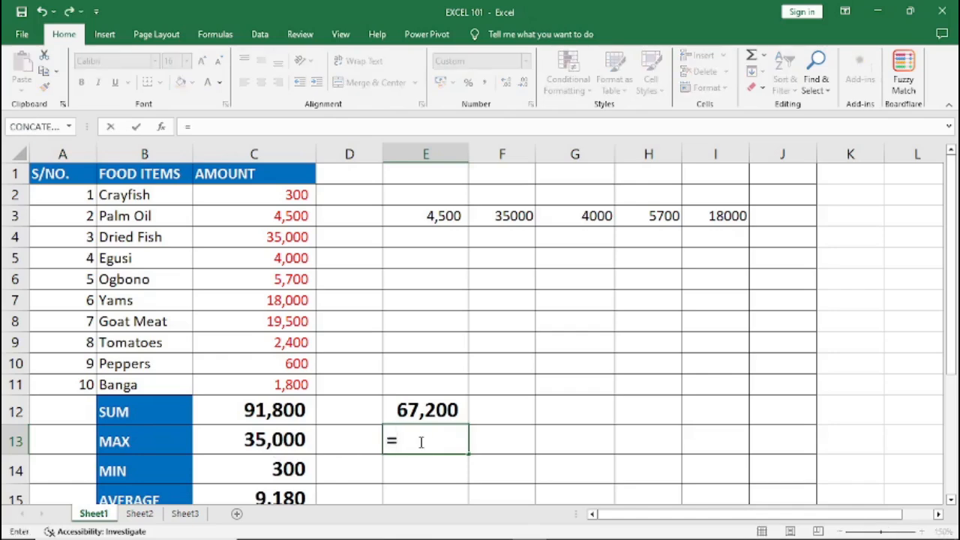
type("MAX")
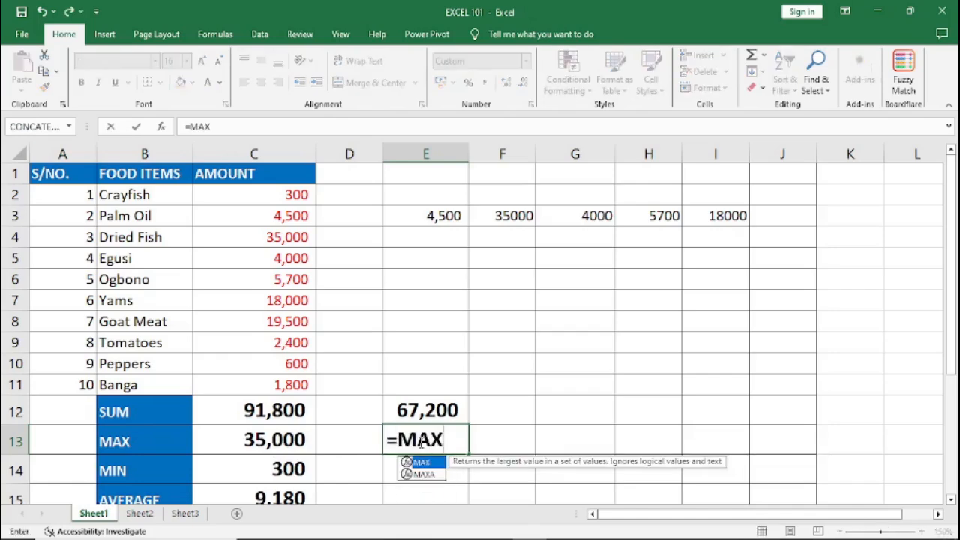
type("(")
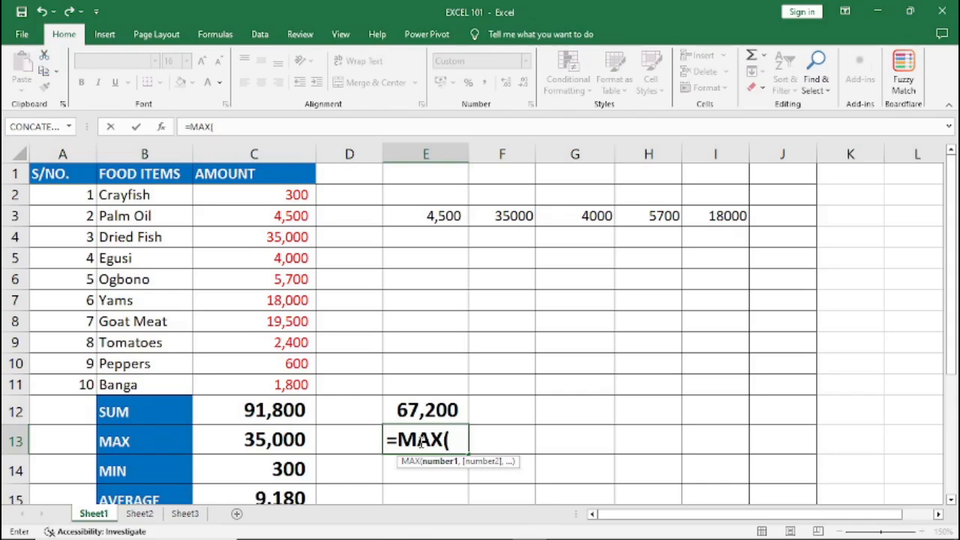
type("E")
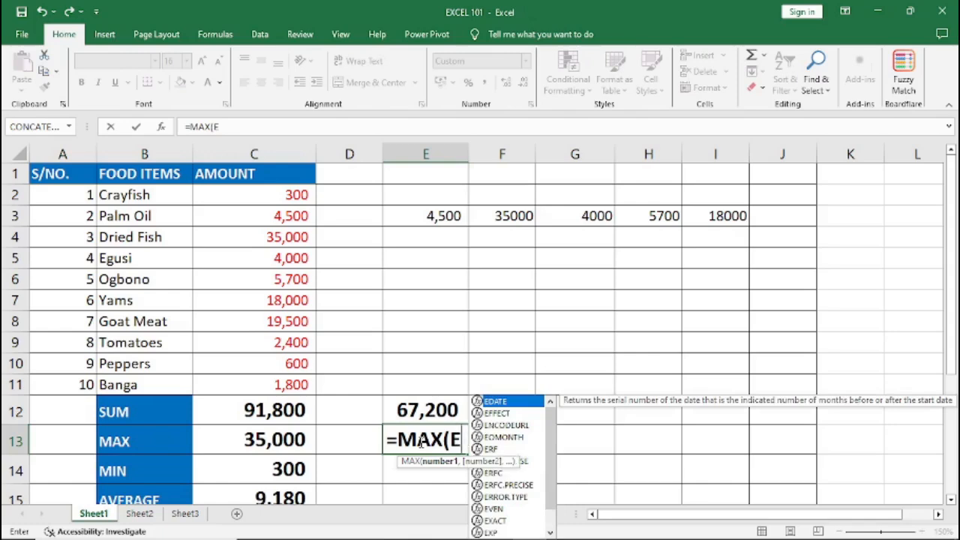
type("1")
key("BackSpace")
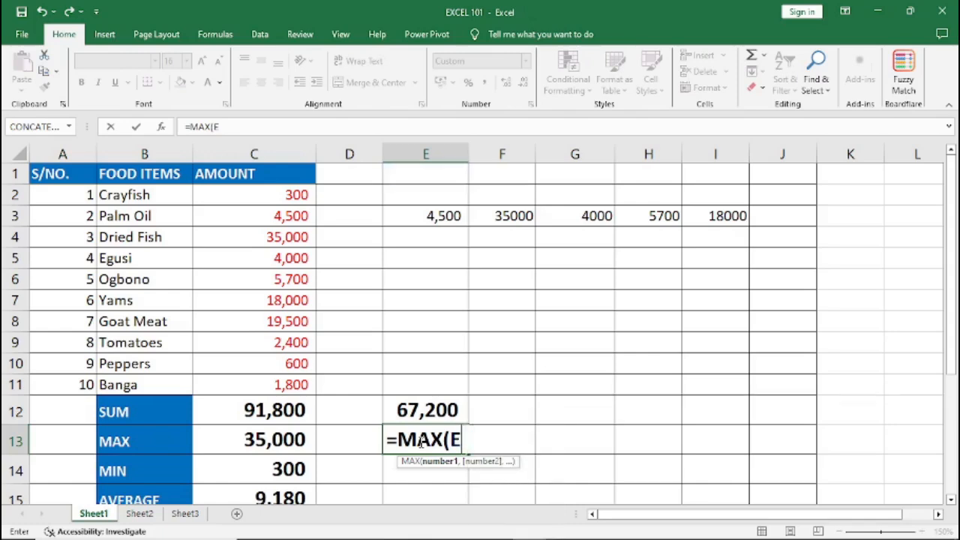
type("3")
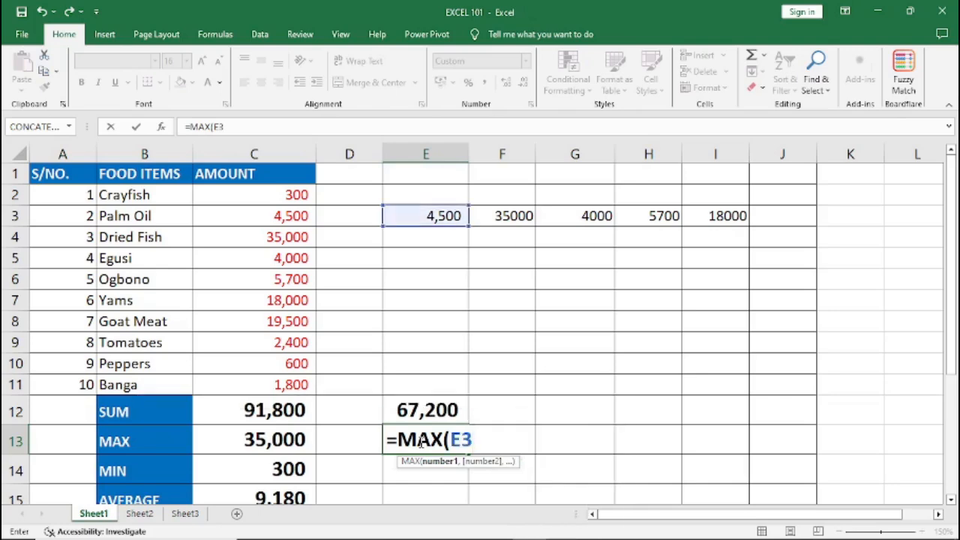
type(":I")
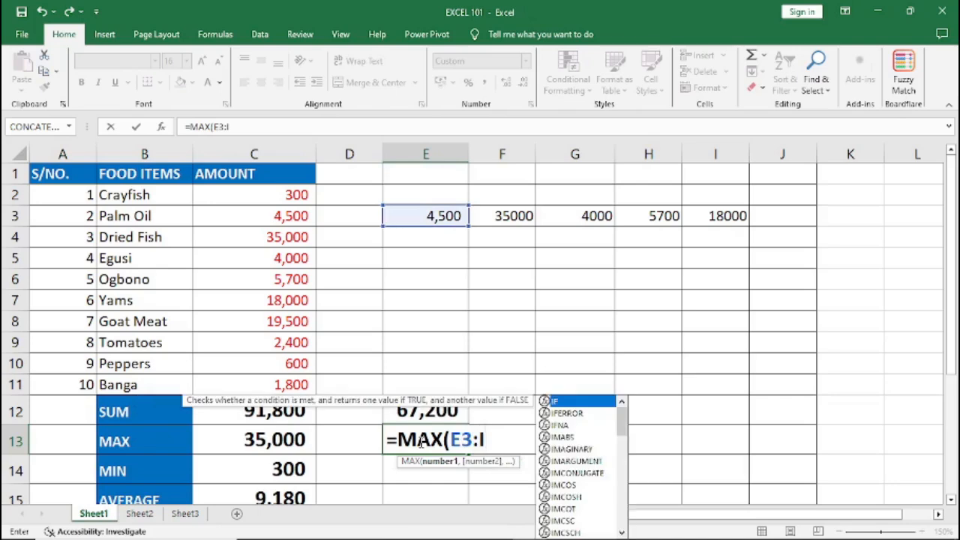
type("3")
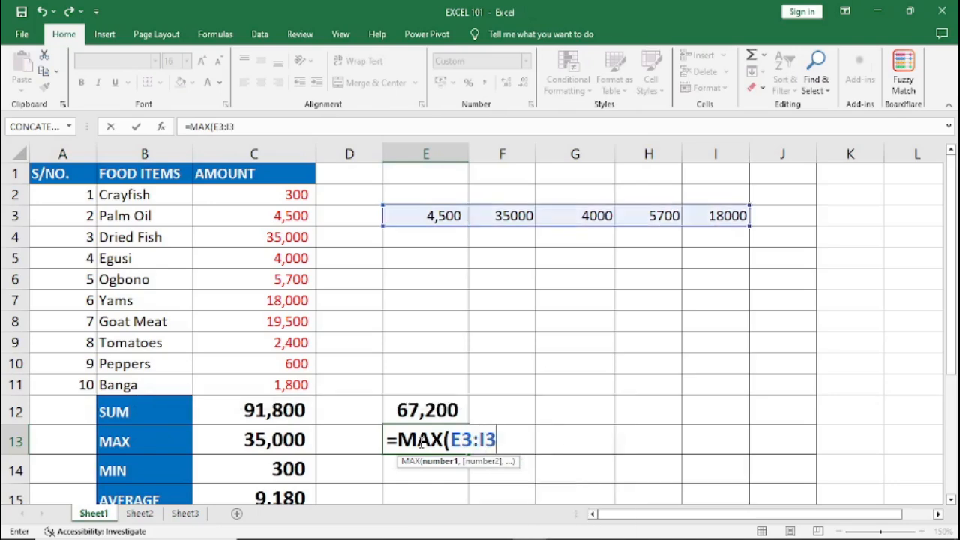
type(")")
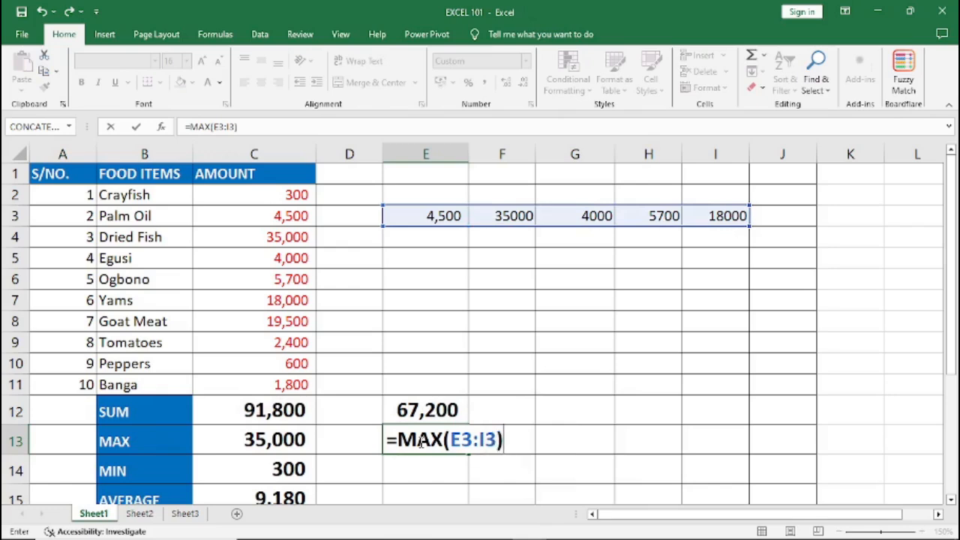
key("Return")
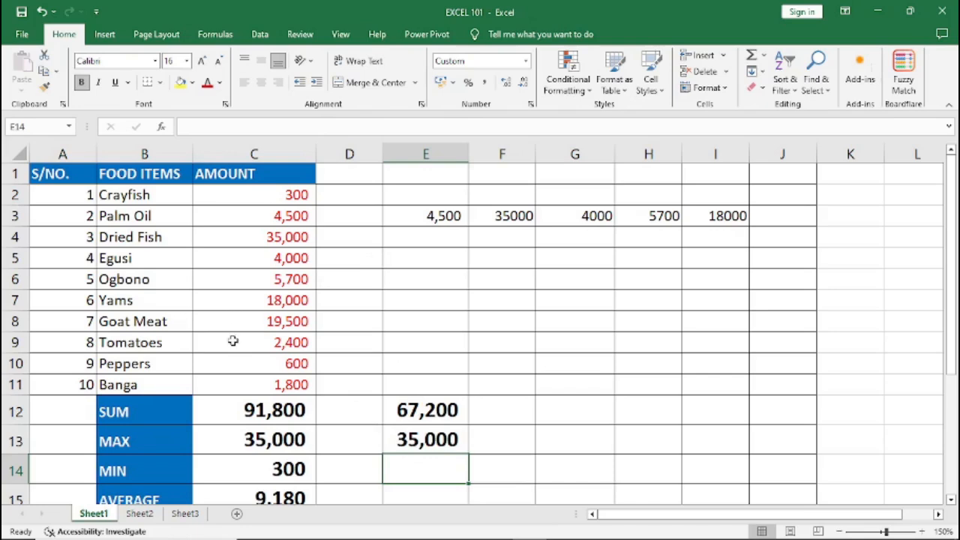
- Review the SUM, MAX, MIN, AVERAGE, COUNT and IF labels in B12:B17 against the food amounts in column C
scroll(234, 341, "down", 2)
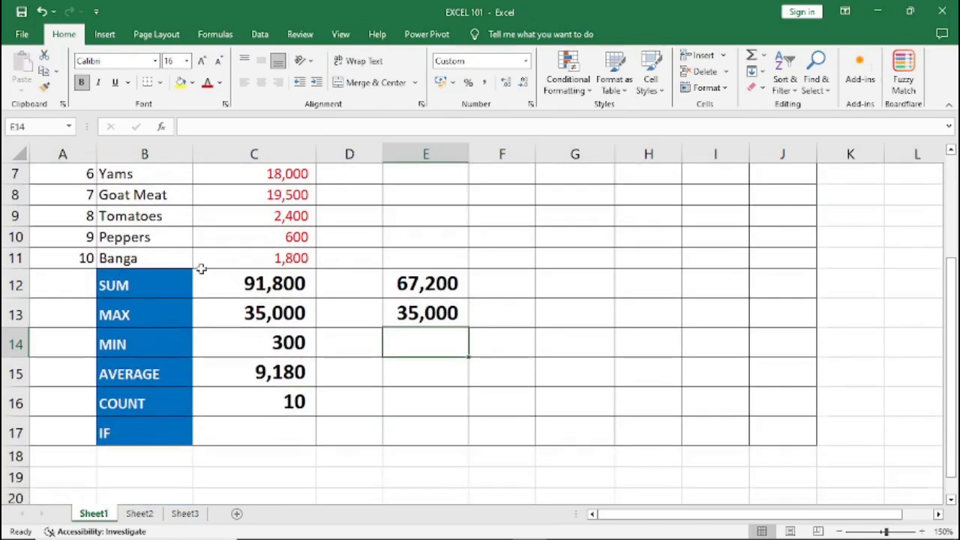
left_click(118, 287)
scroll(201, 285, "up", 1)
scroll(201, 285, "up", 2)
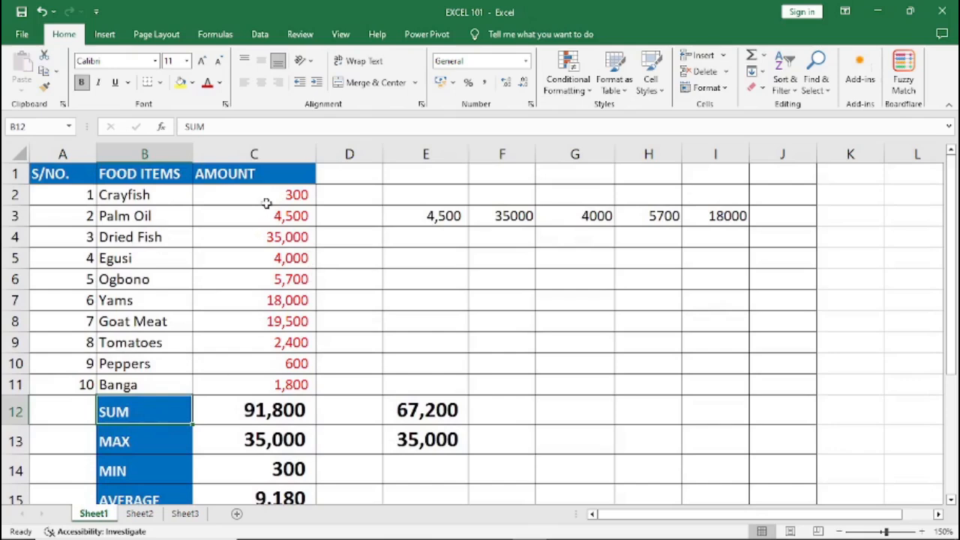
left_click(129, 442)
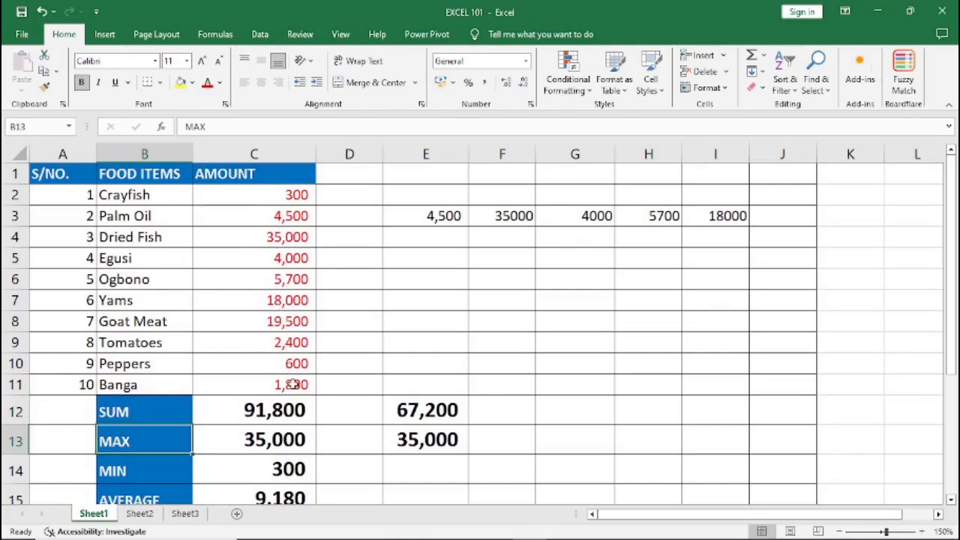
scroll(235, 342, "down", 2)
left_click(103, 339)
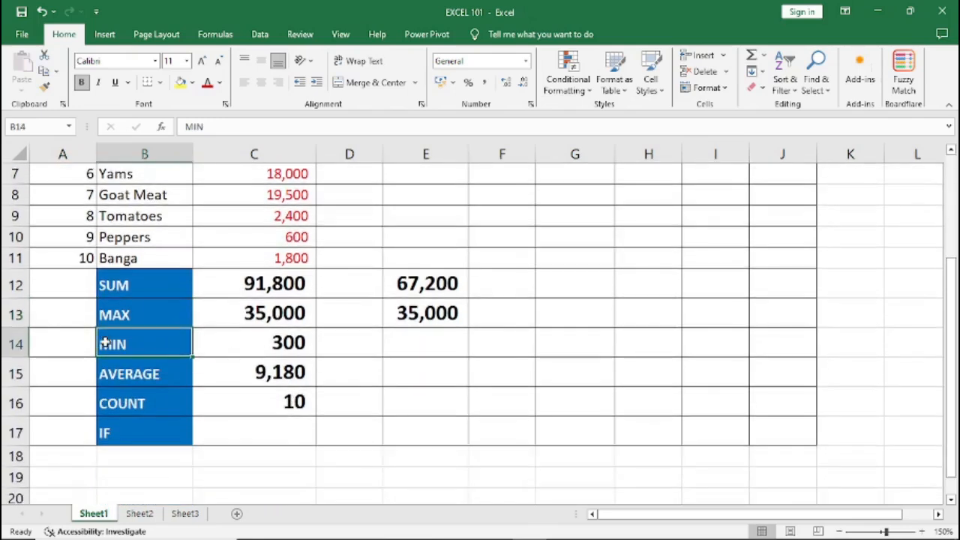
scroll(208, 304, "up", 2)
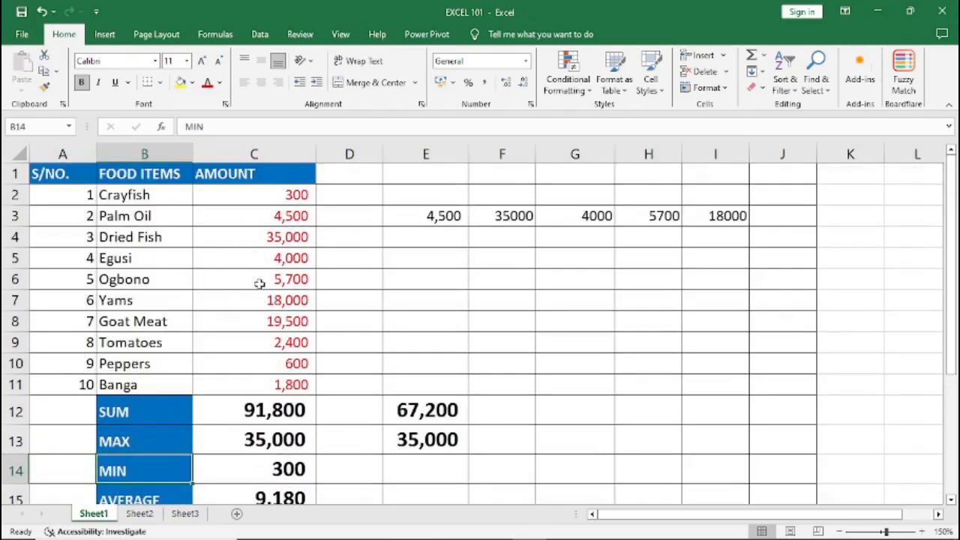
scroll(257, 373, "down", 3)
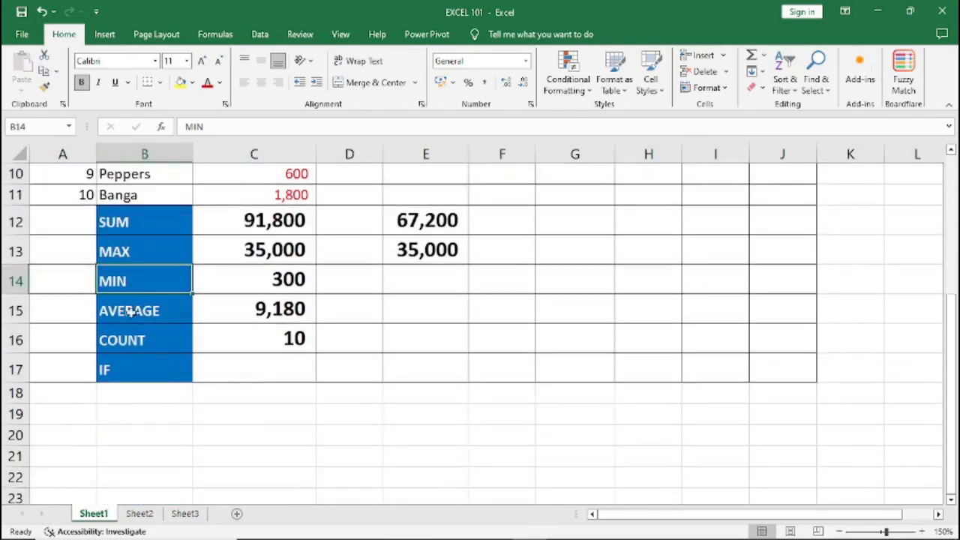
left_click(156, 316)
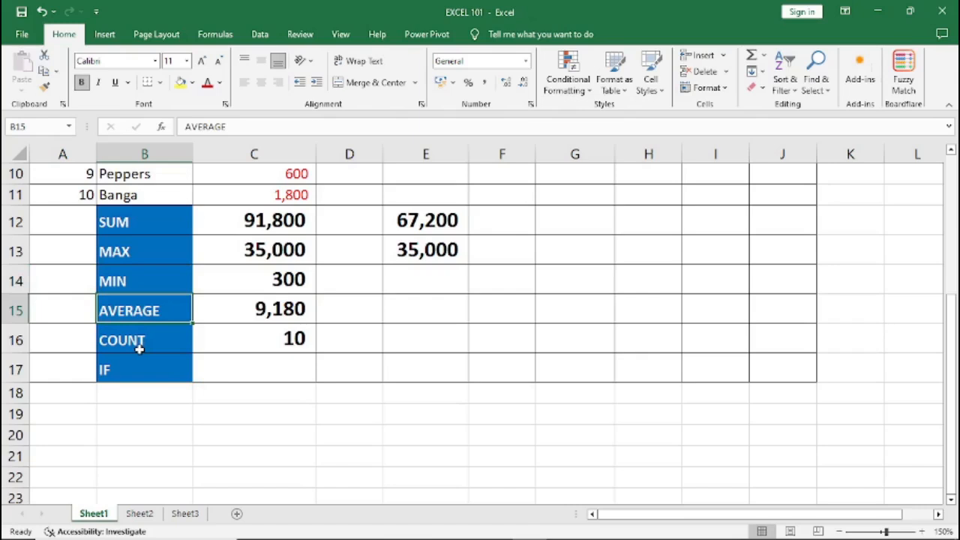
left_click(140, 347)
left_click(132, 371)
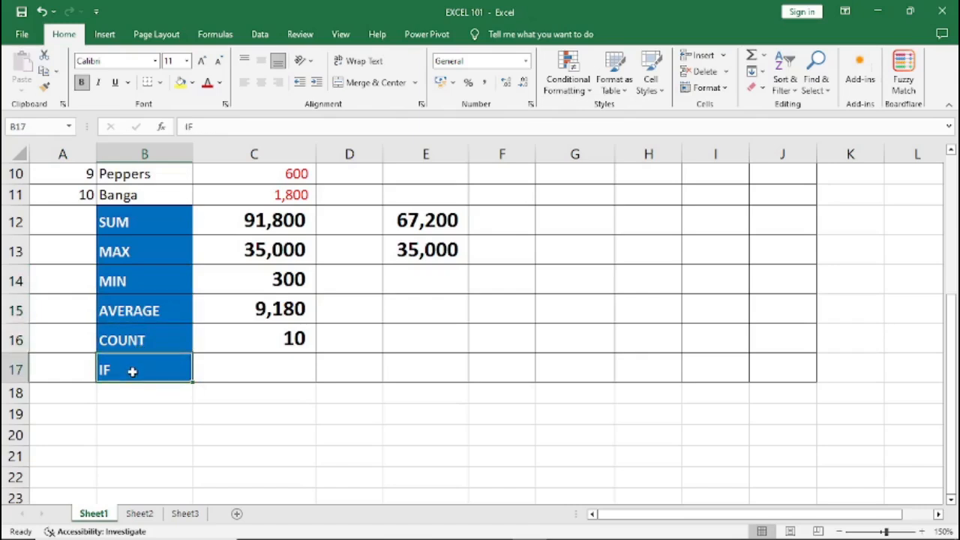
left_click(239, 369)
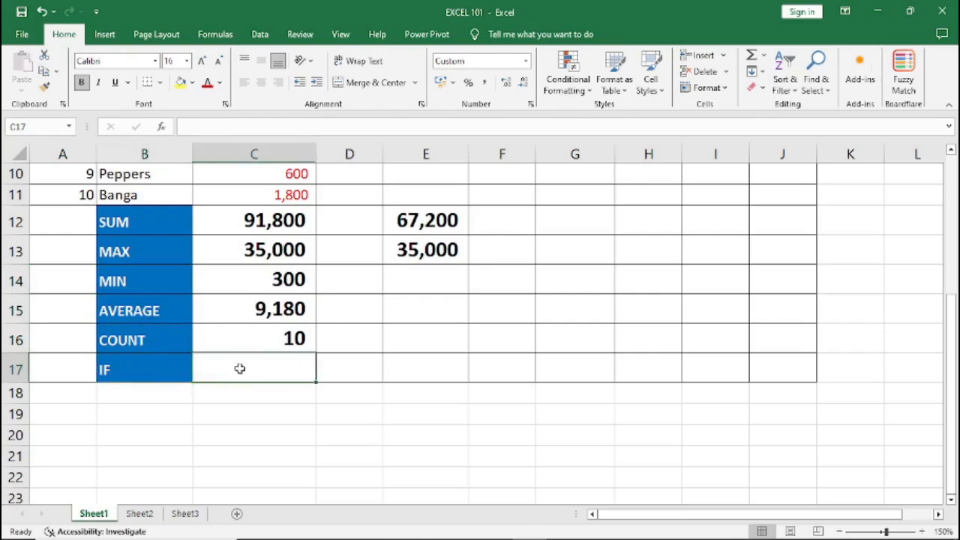
scroll(239, 369, "up", 1)
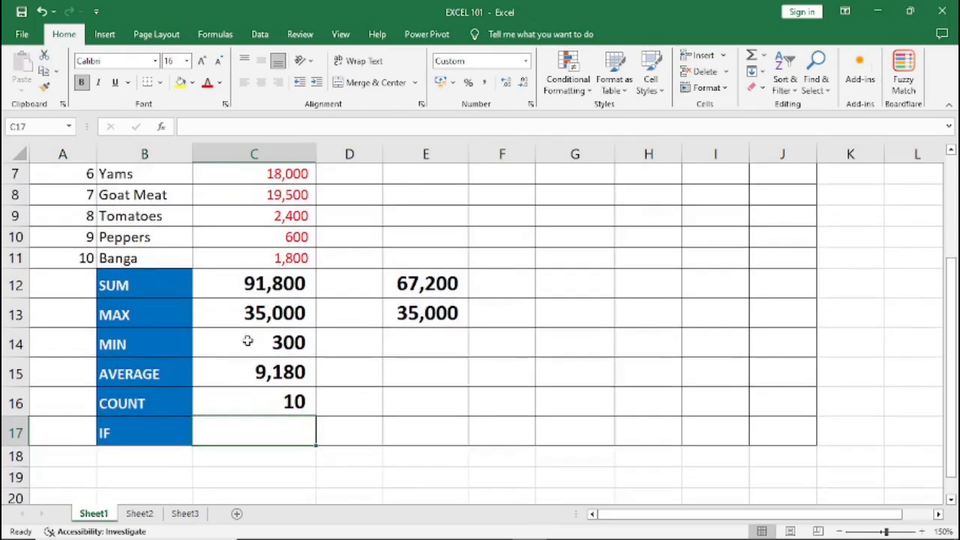
scroll(272, 203, "down", 2)
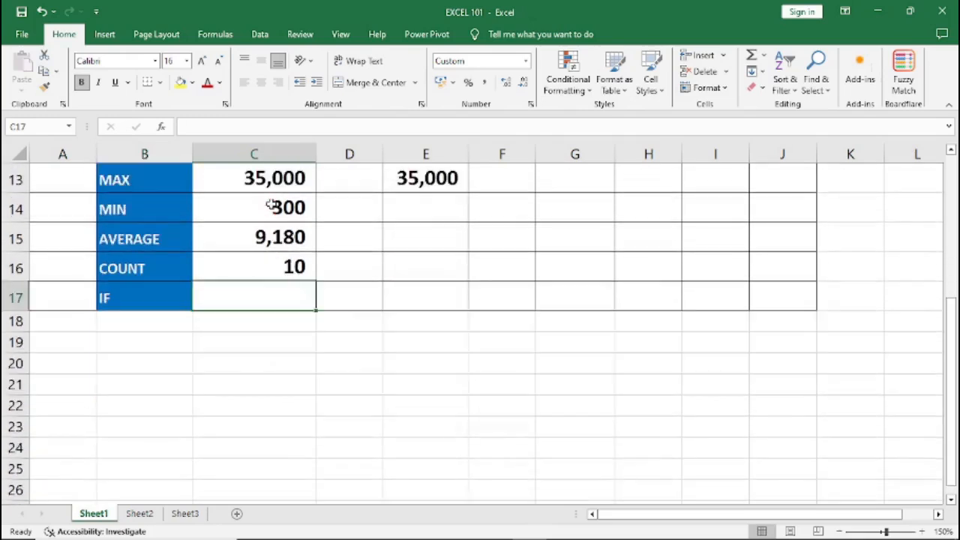
scroll(271, 204, "up", 4)
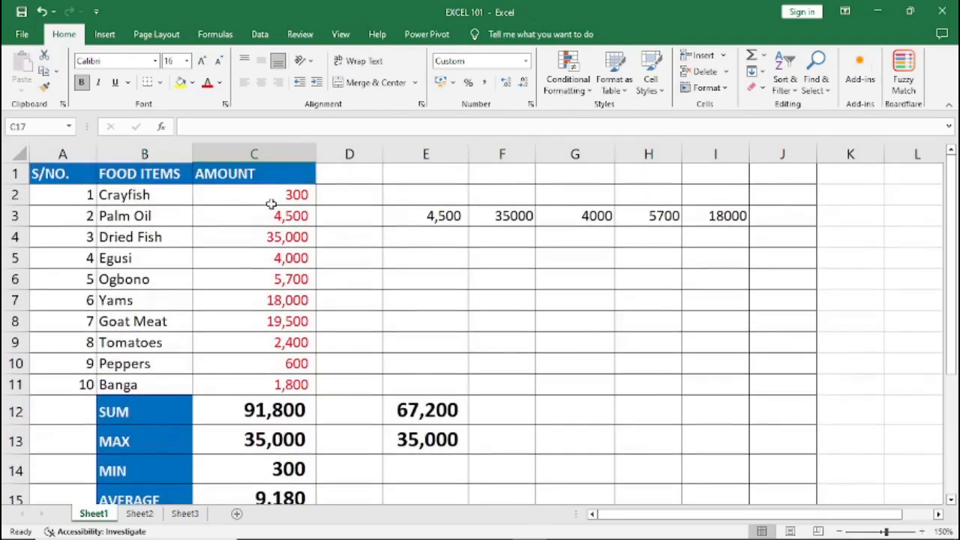
scroll(272, 204, "down", 2)
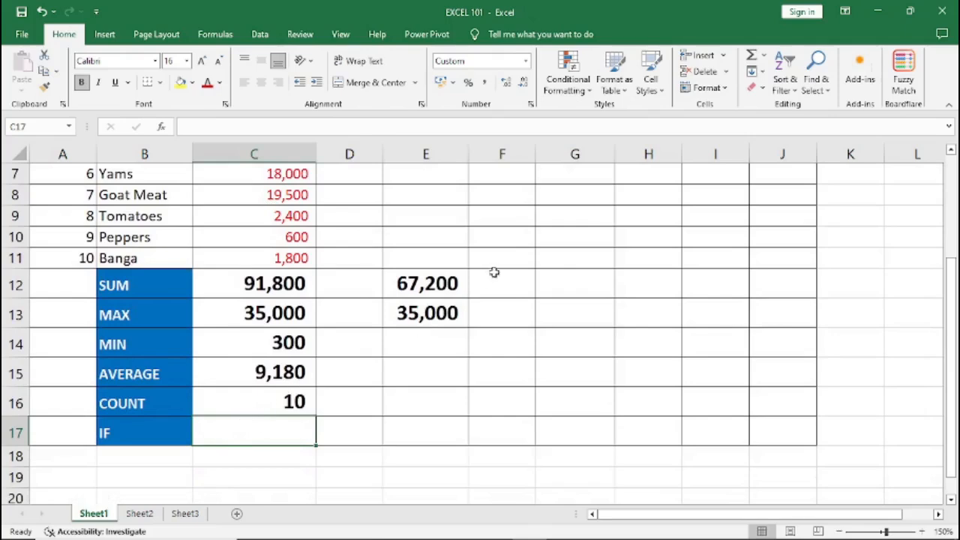
- Enter the value 2 in G11 as the test value for the IF example
left_click(564, 257)
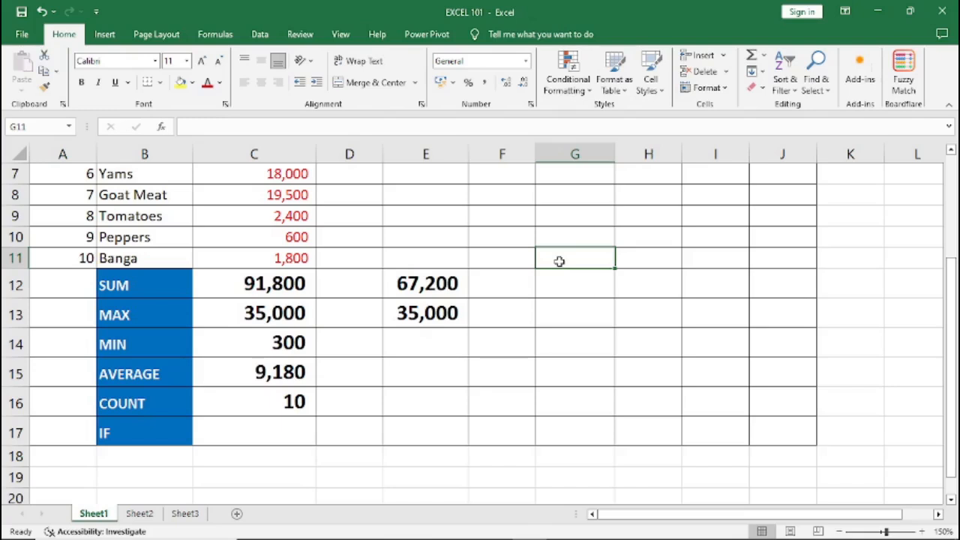
type("2")
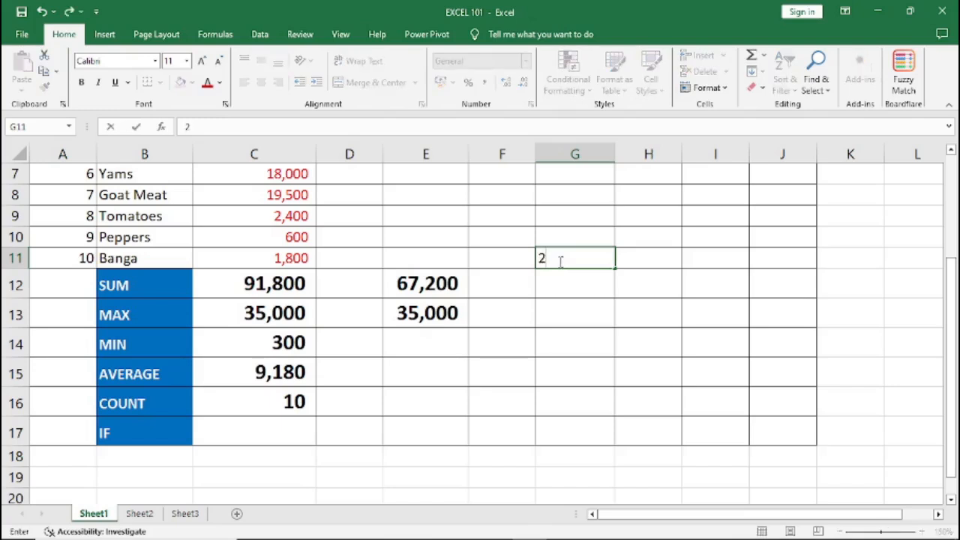
left_click(592, 341)
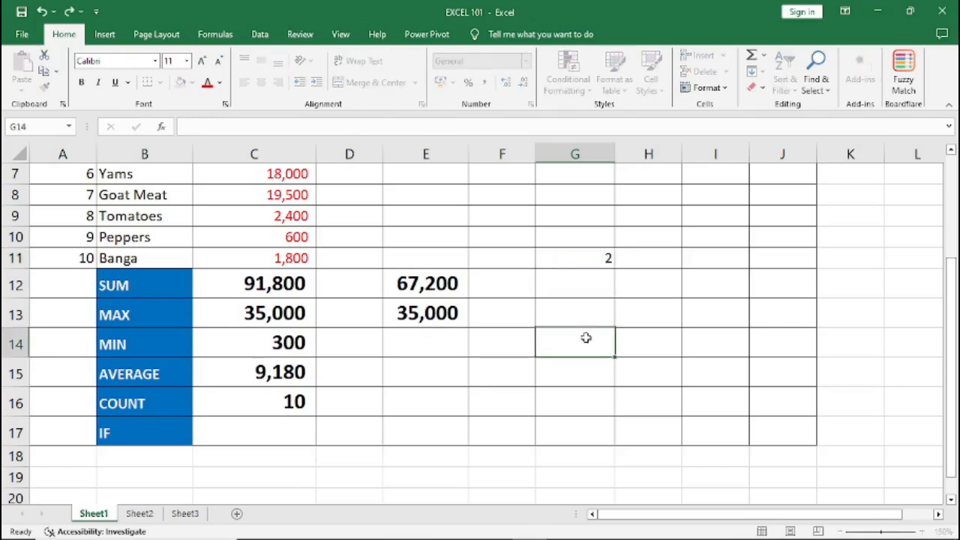
left_click(603, 253)
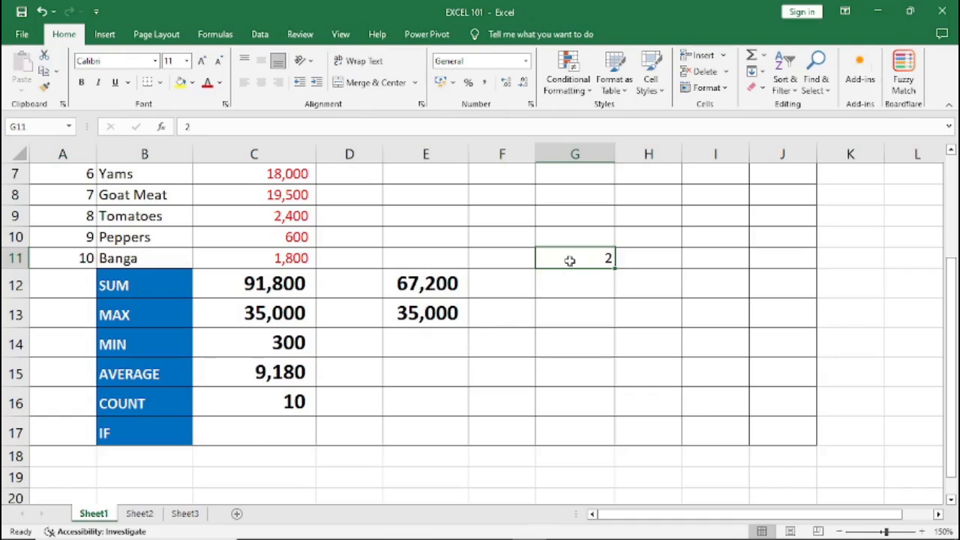
left_click(242, 436)
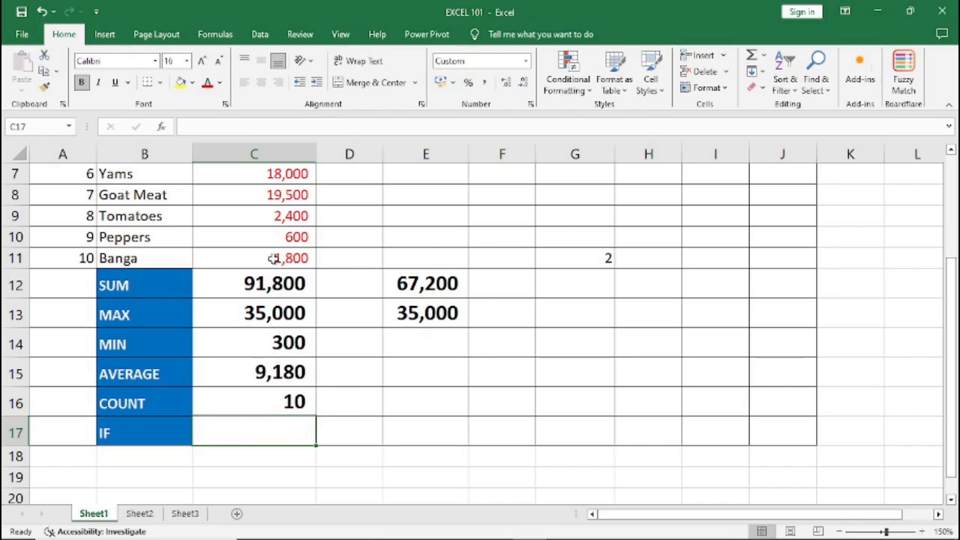
left_click(588, 260)
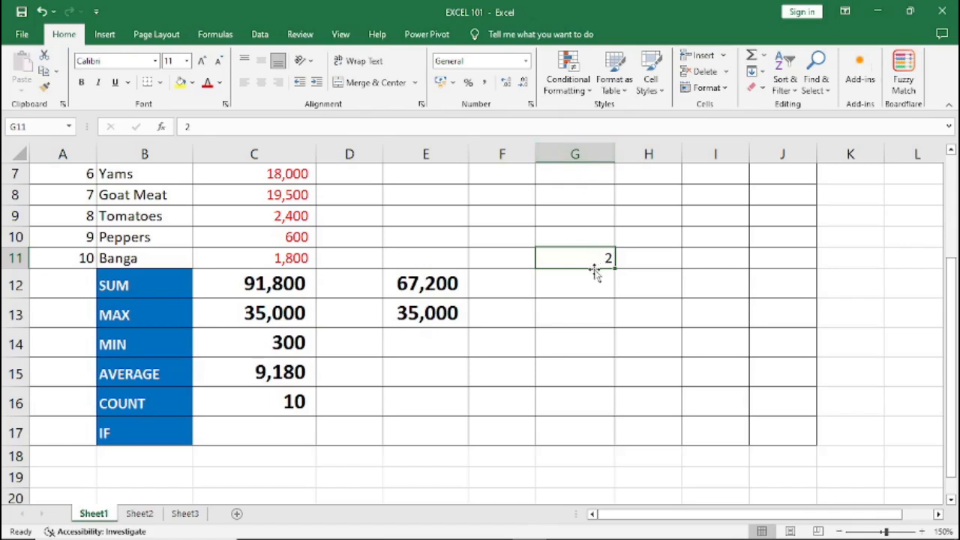
- Enter the formula =IF(G2=2,"NA TRUE","NA LAI") in C17, in the IF row
left_click(240, 433)
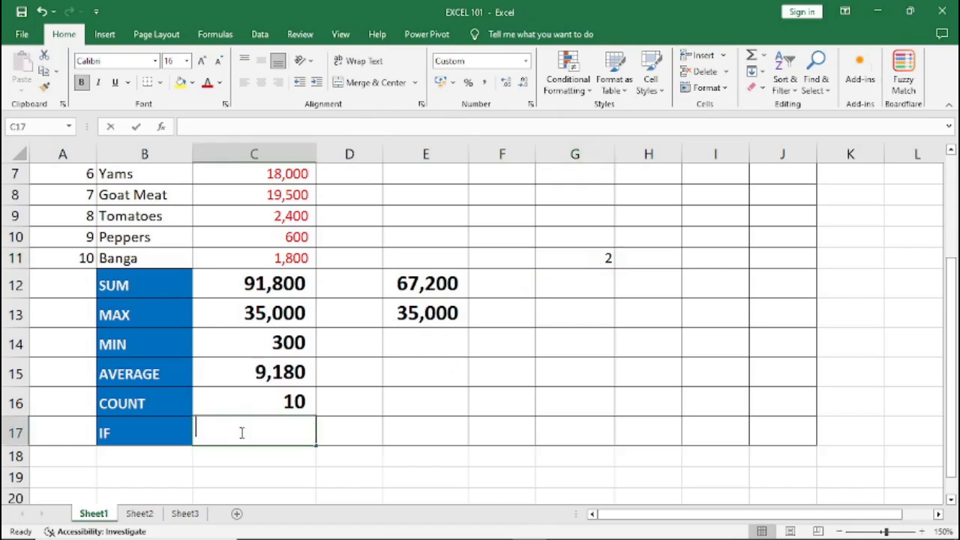
type("=IF")
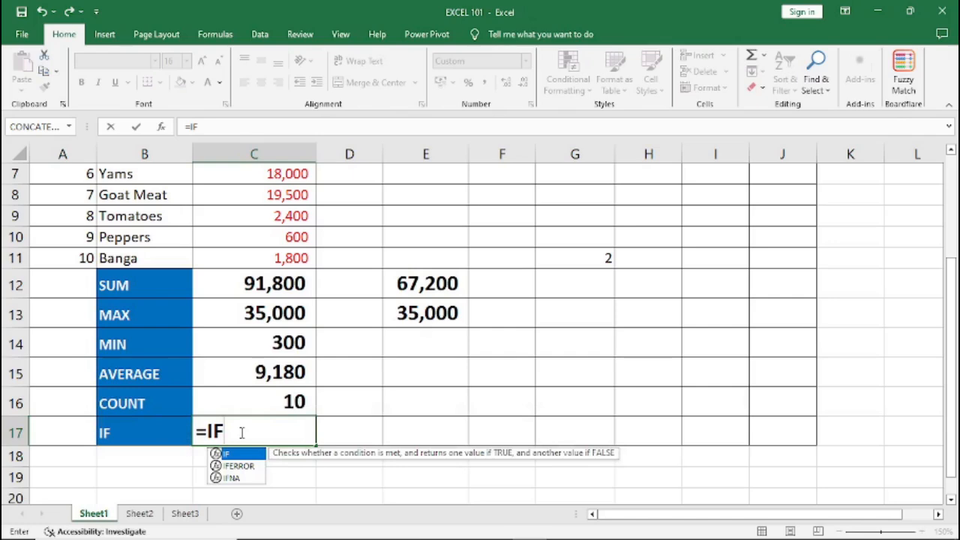
type("(")
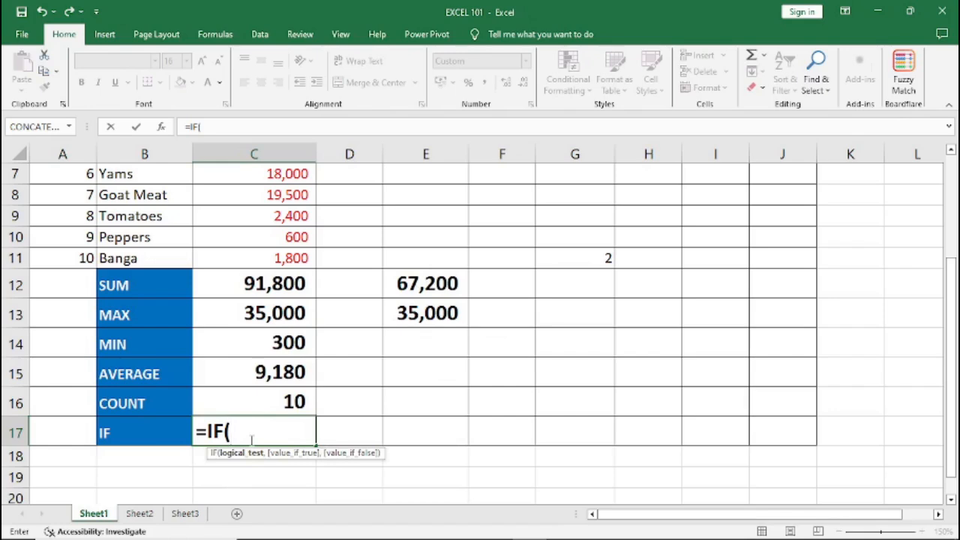
type("G2=")
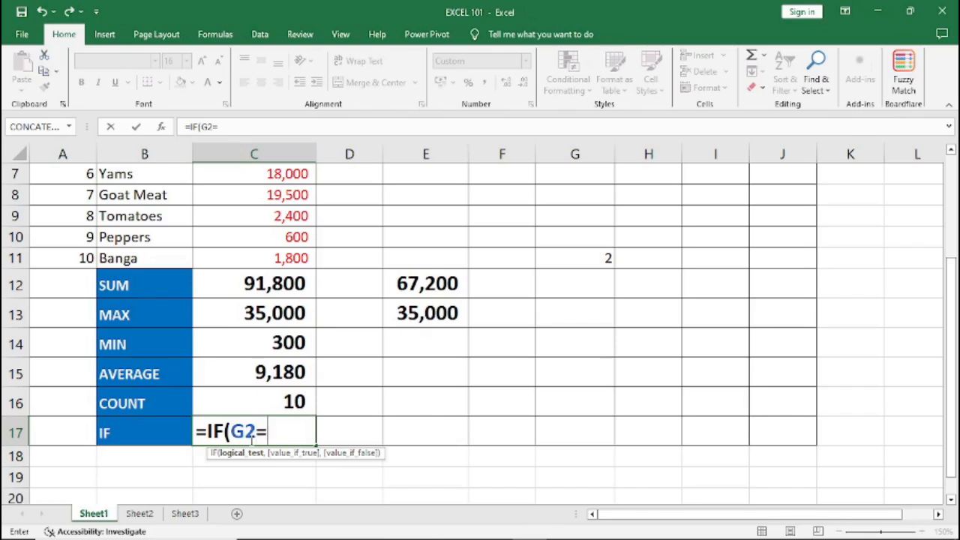
type("2,")
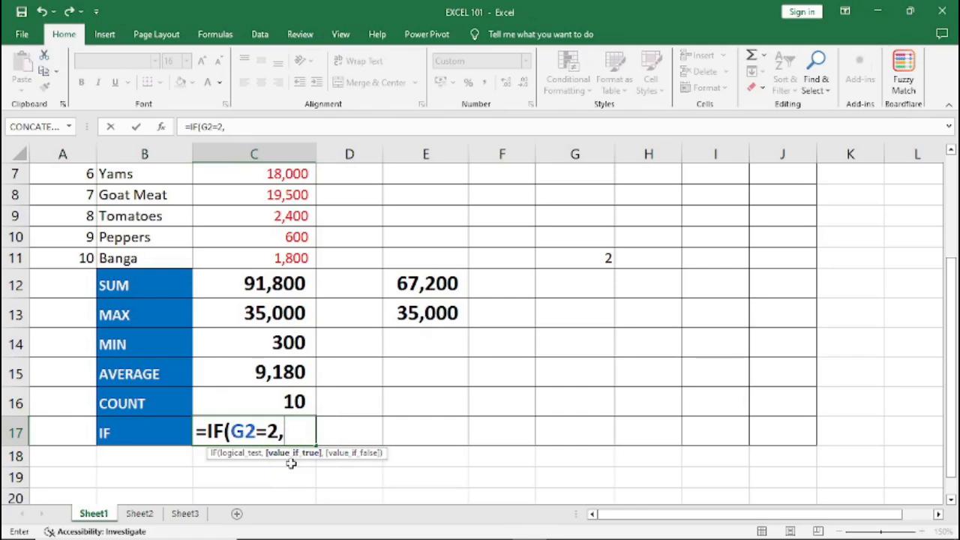
type("\"")
type("NA")
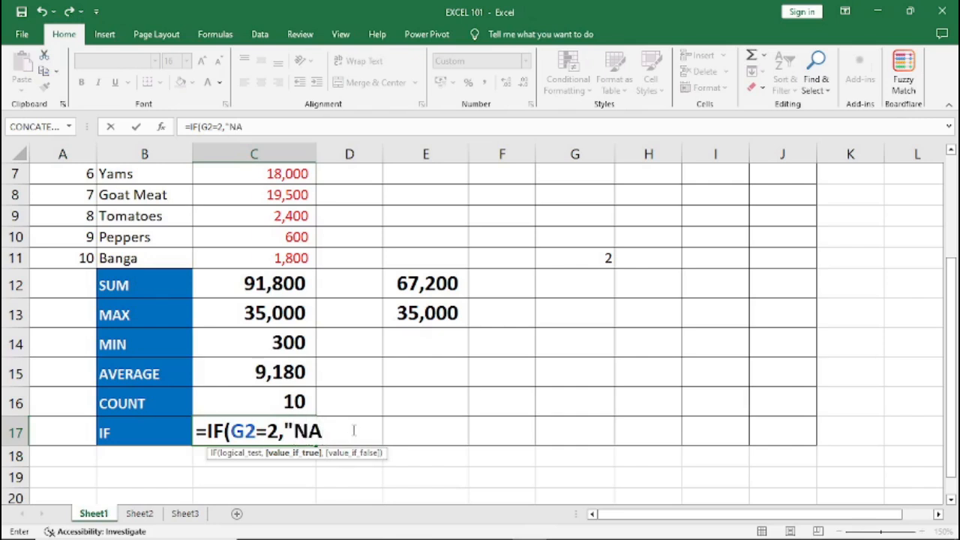
type(" TRU")
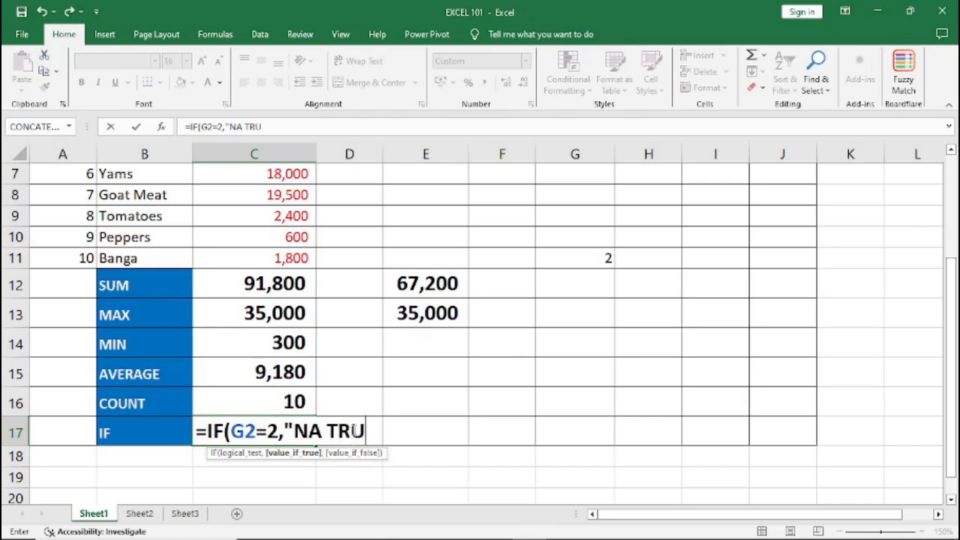
type("E\",")
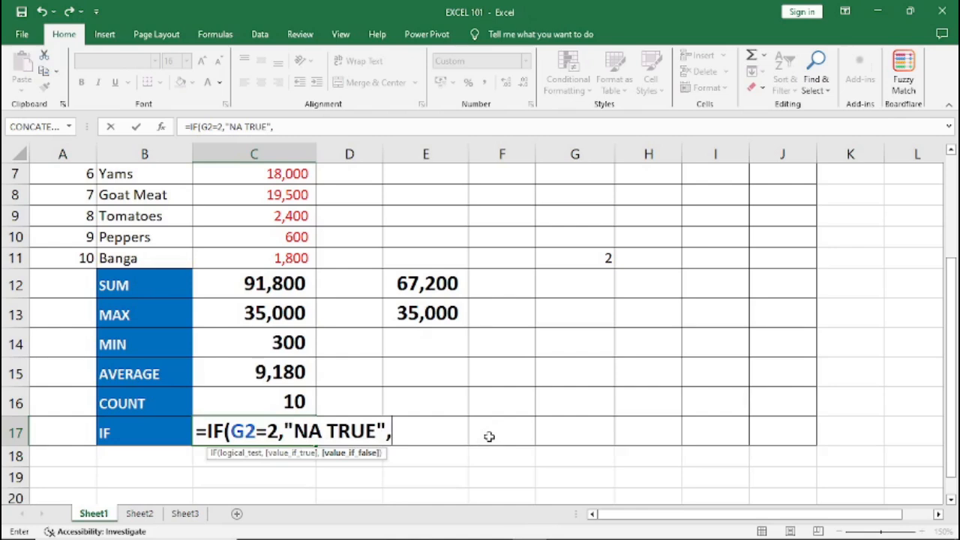
type("\"N")
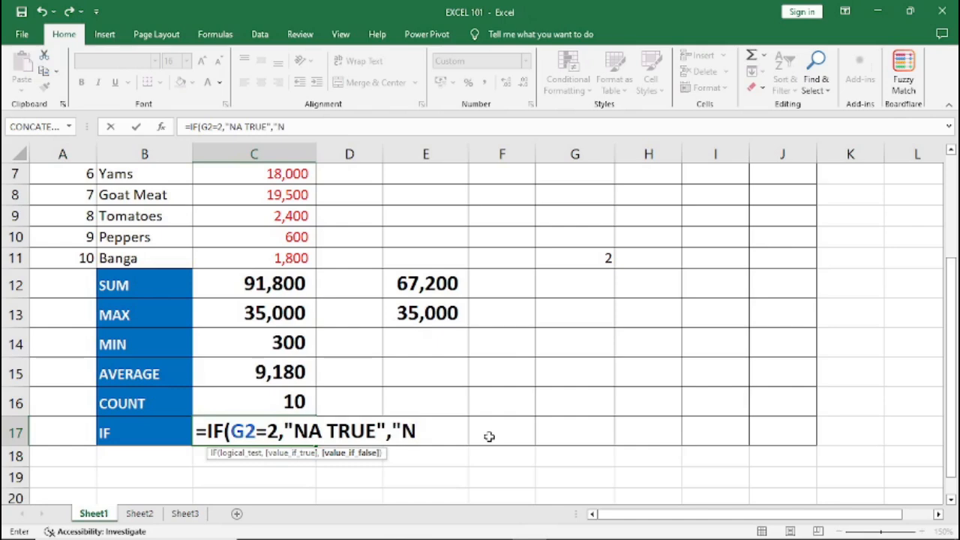
type("A LAI")
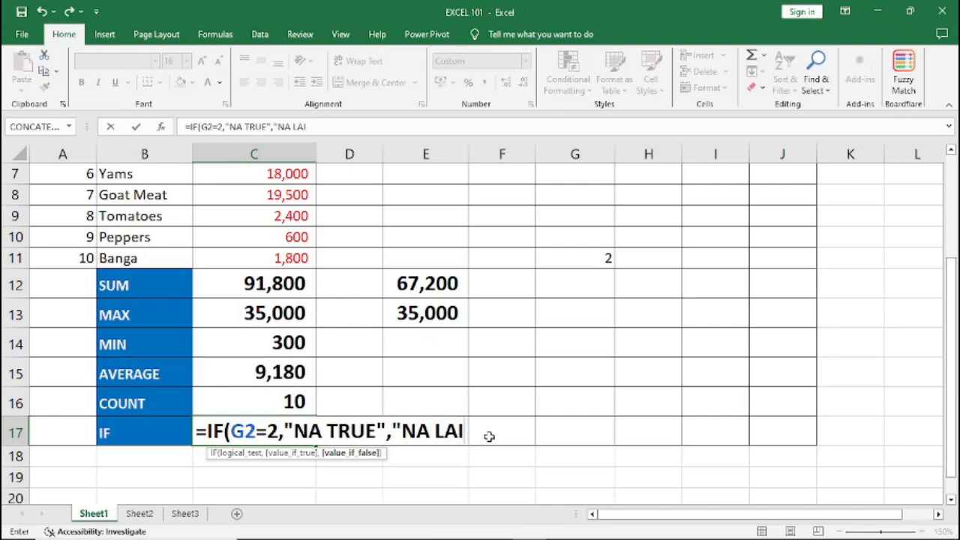
type("\")")
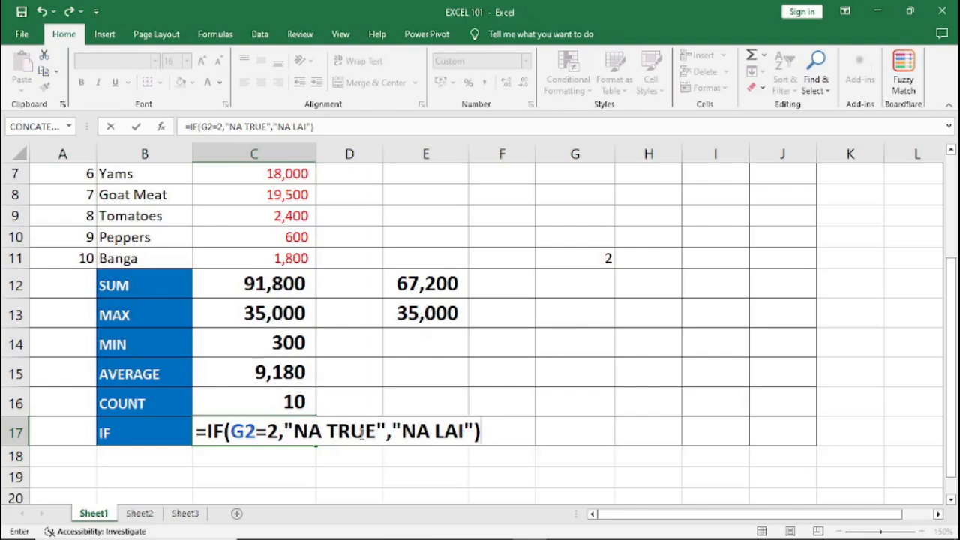
key("Return")
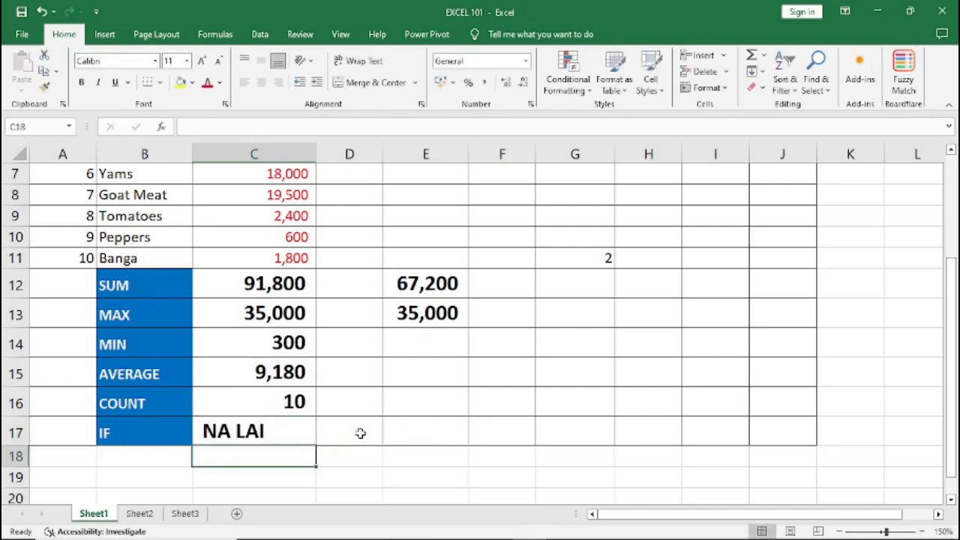
- Check the IF formula in C17 against the test value in G11
left_click(226, 435)
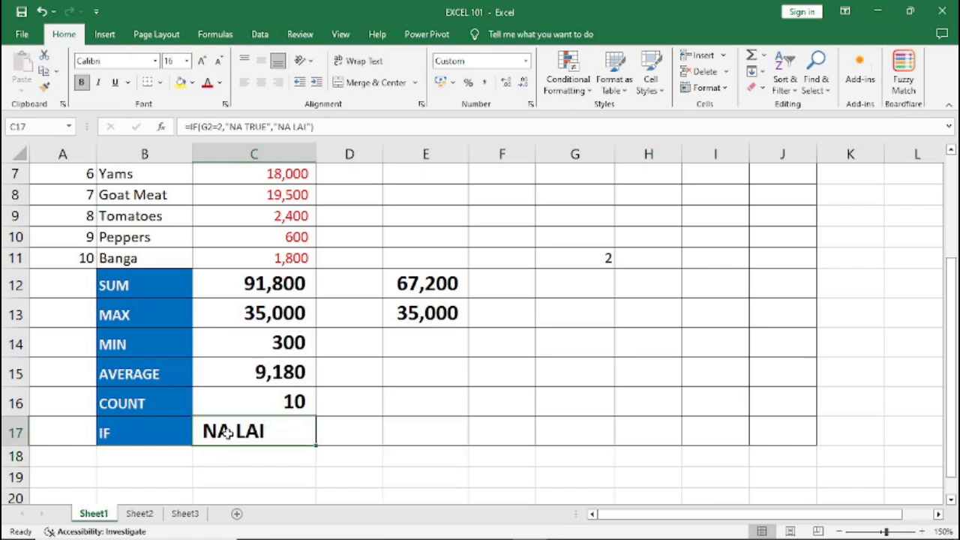
left_click(590, 259)
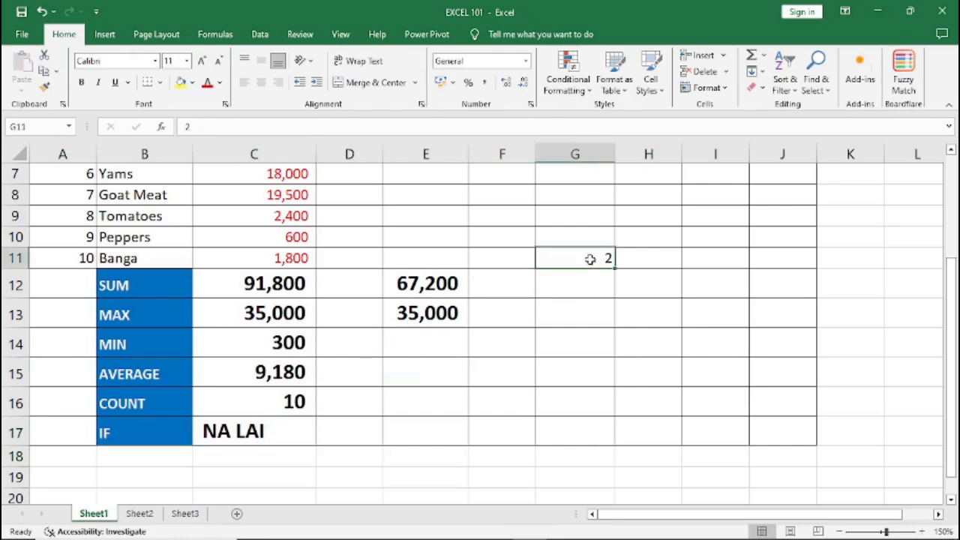
left_click(242, 432)
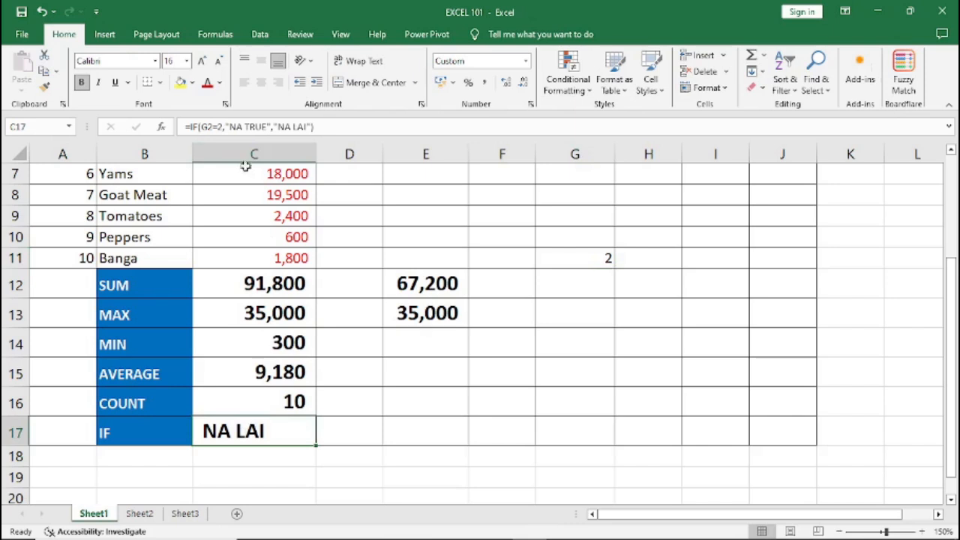
scroll(233, 365, "down", 1)
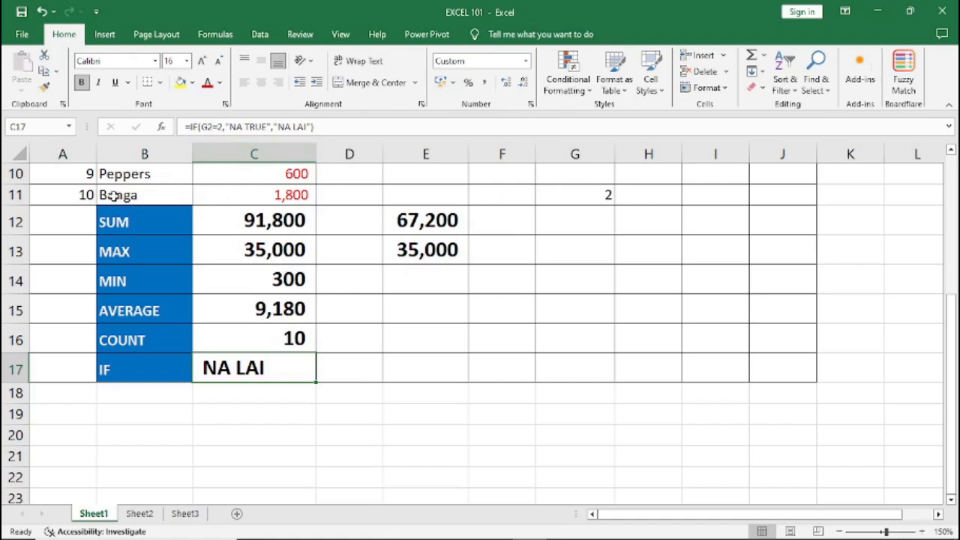
- Correct the IF formula in C17 so its logical test refers to G11: =IF(G11=2,"NA TRUE","NA LAI")
left_click(211, 127)
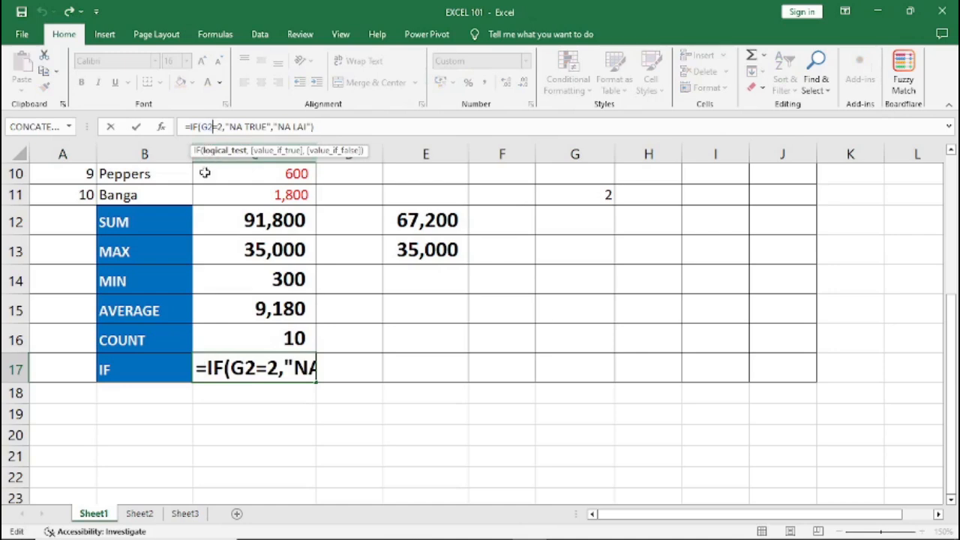
key("BackSpace")
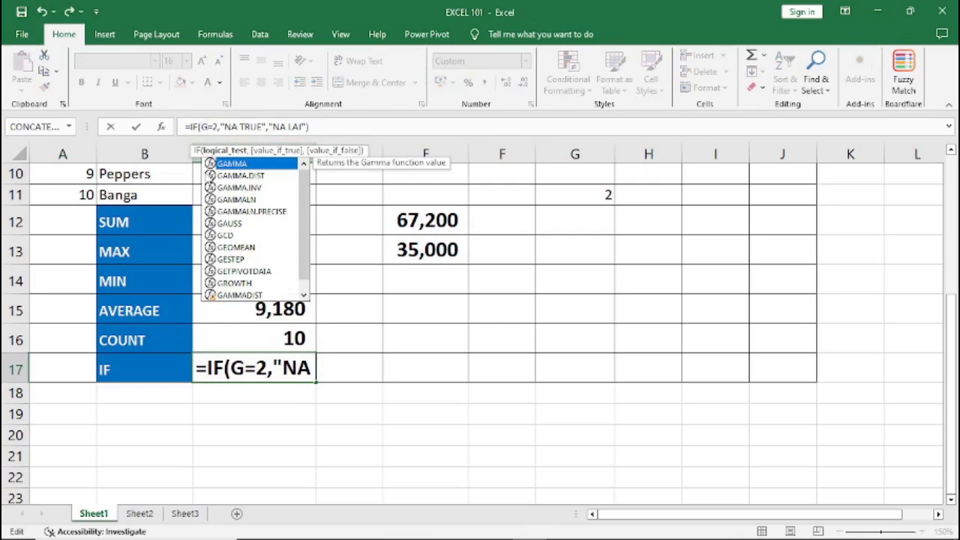
type("11")
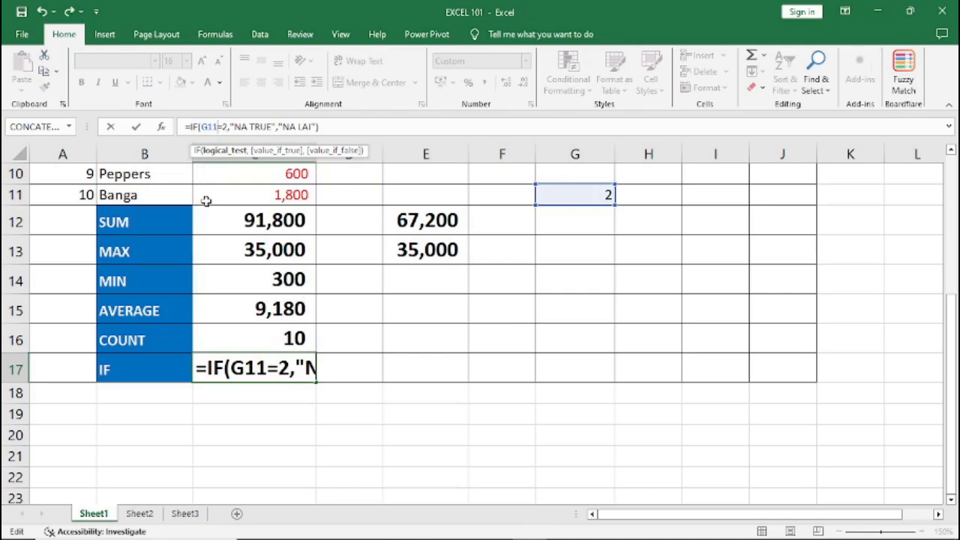
key("Return")
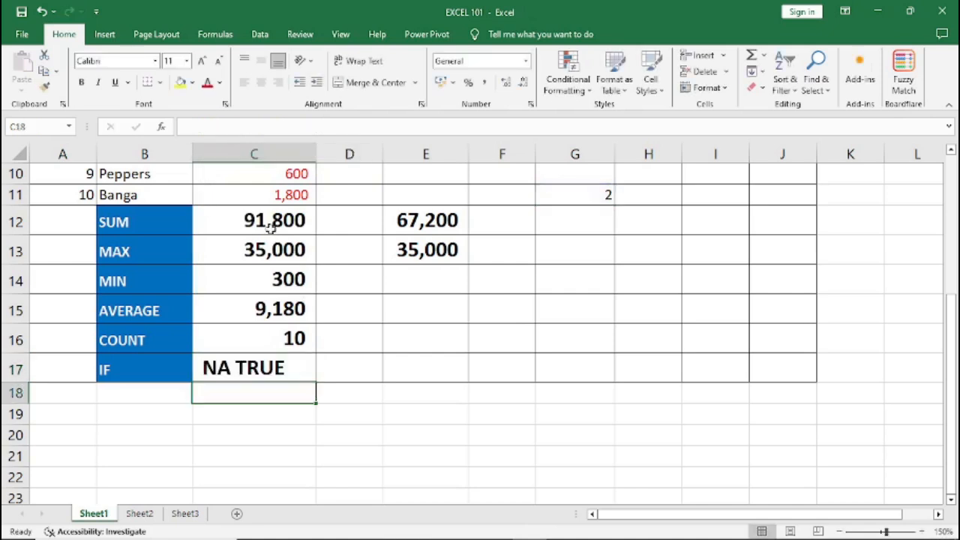
- Test the IF formula in C17 by setting the value in G11 to 1
left_click(584, 195)
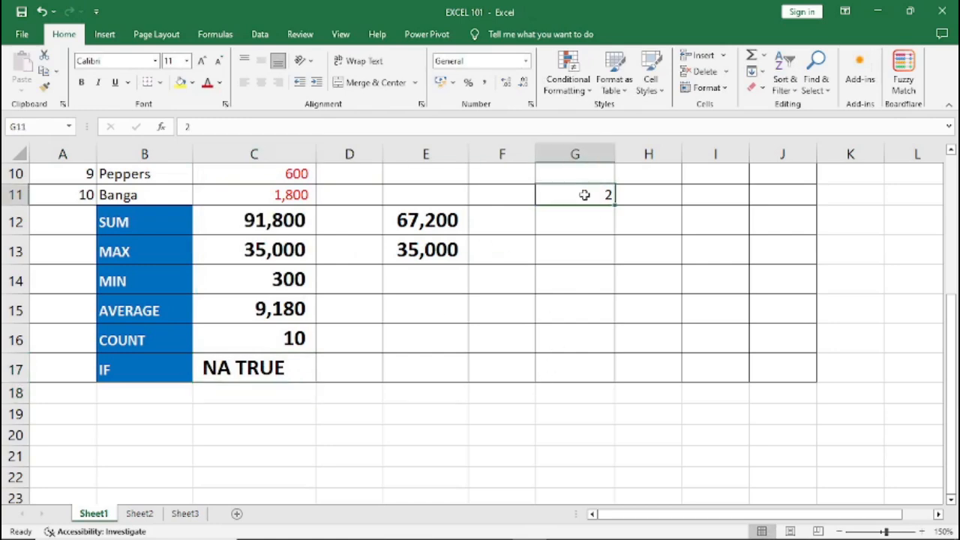
left_click(231, 373)
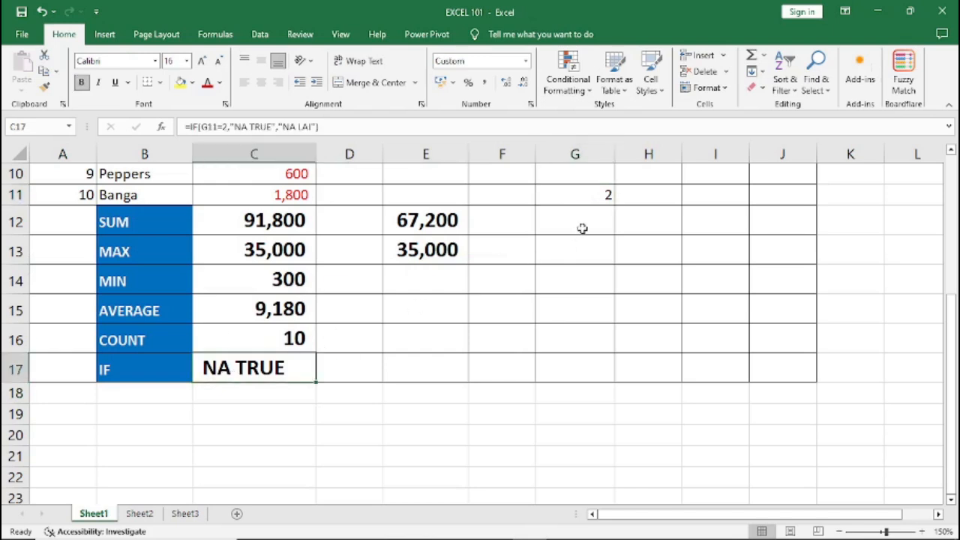
left_click(592, 196)
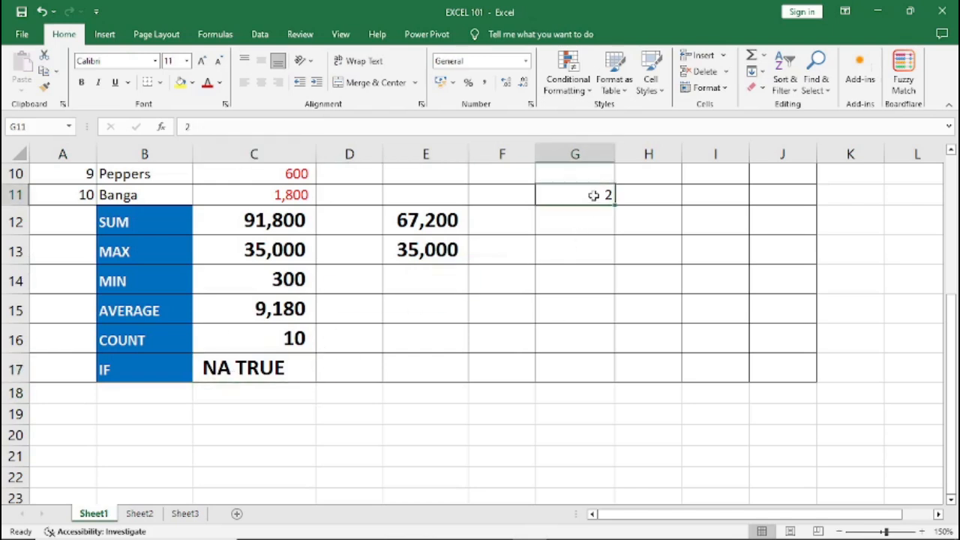
type("1")
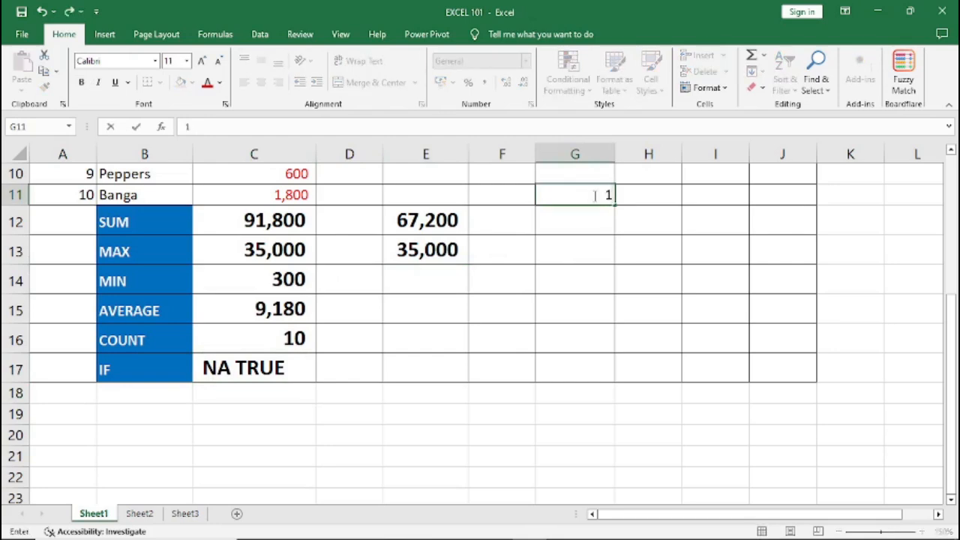
left_click(347, 370)
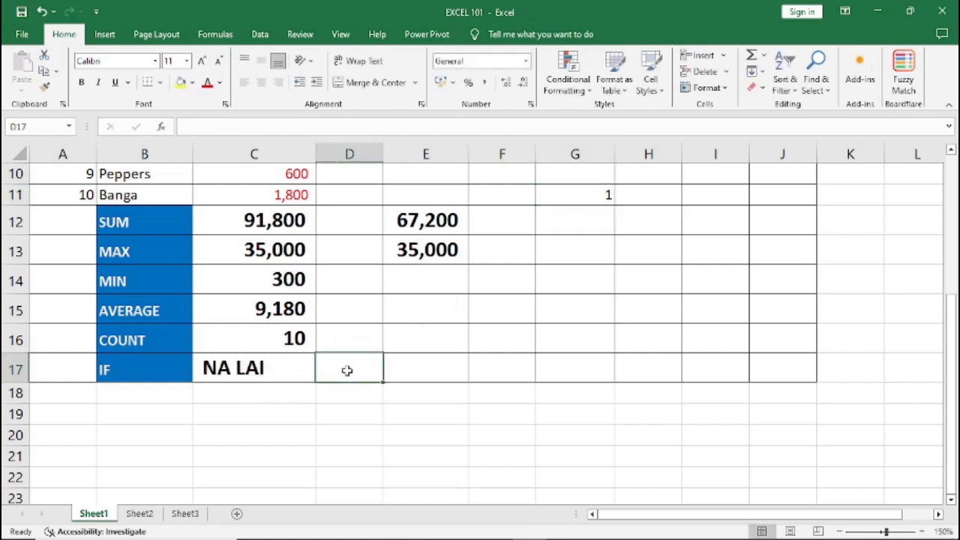
- Try two more test values for the IF formula in G11, first 3 and then 2
left_click(603, 195)
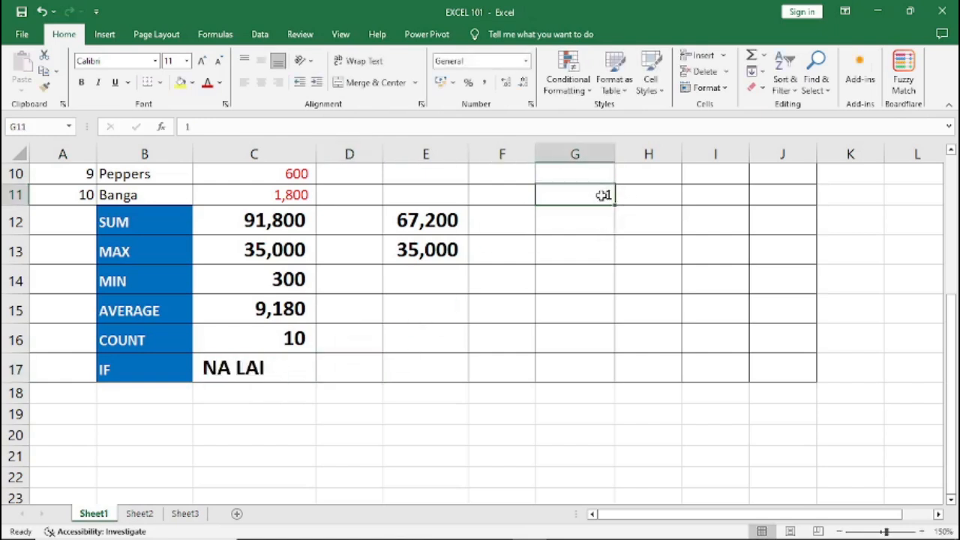
type("3")
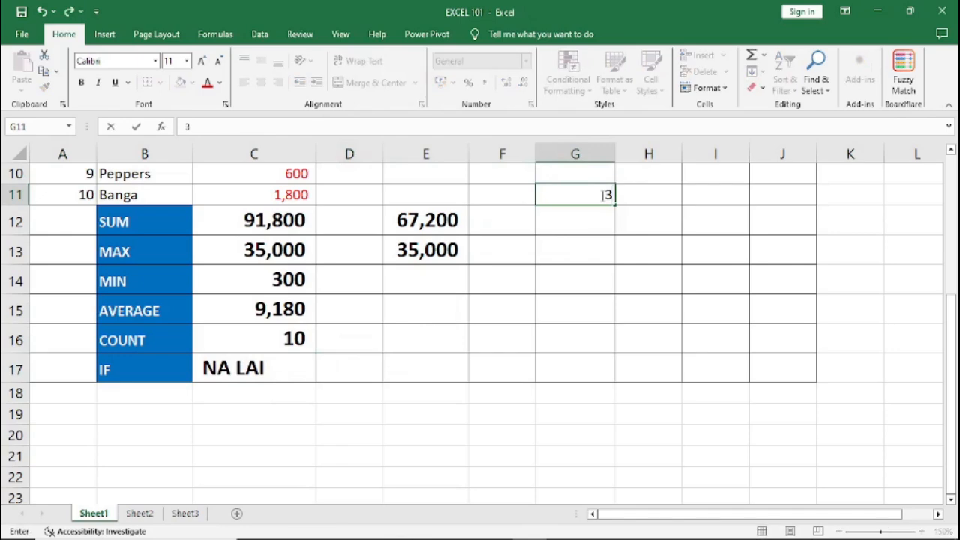
left_click(527, 334)
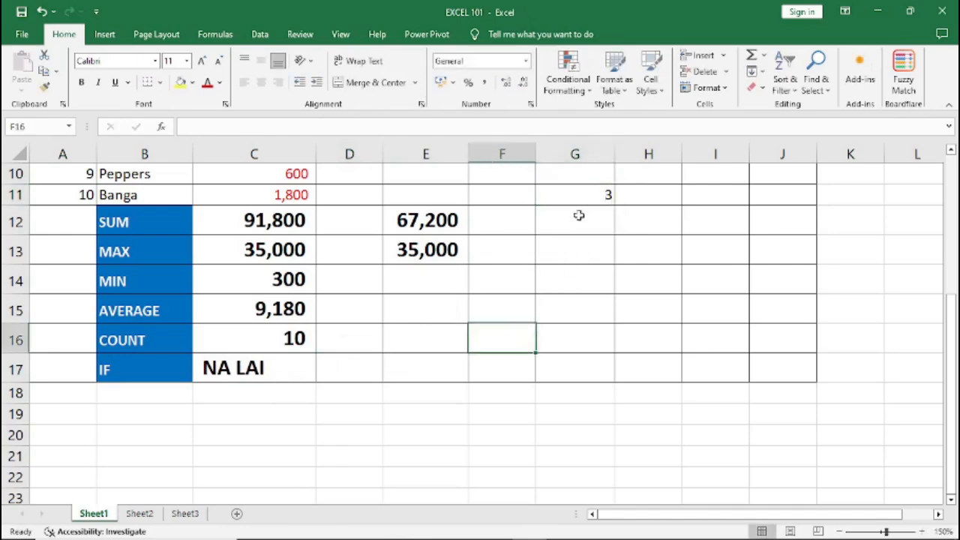
left_click(582, 197)
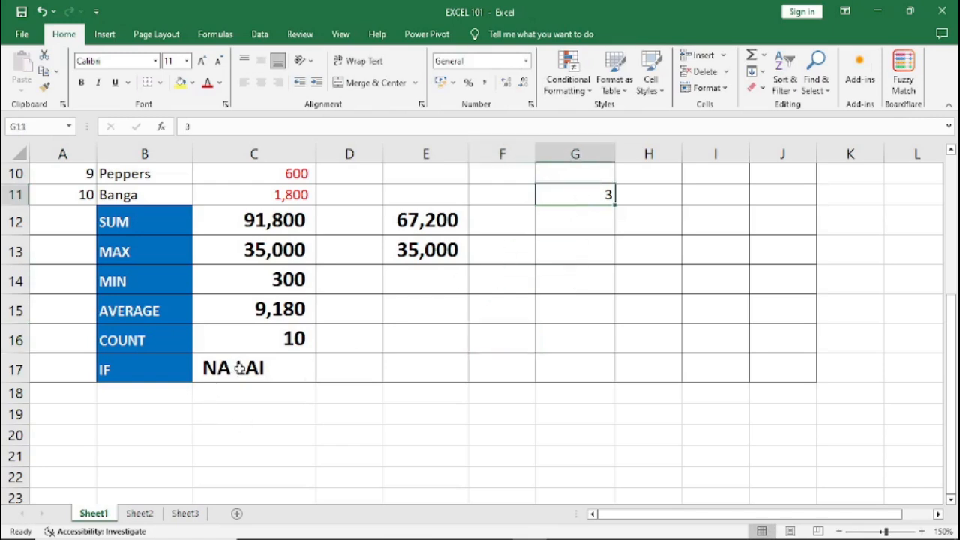
type("2")
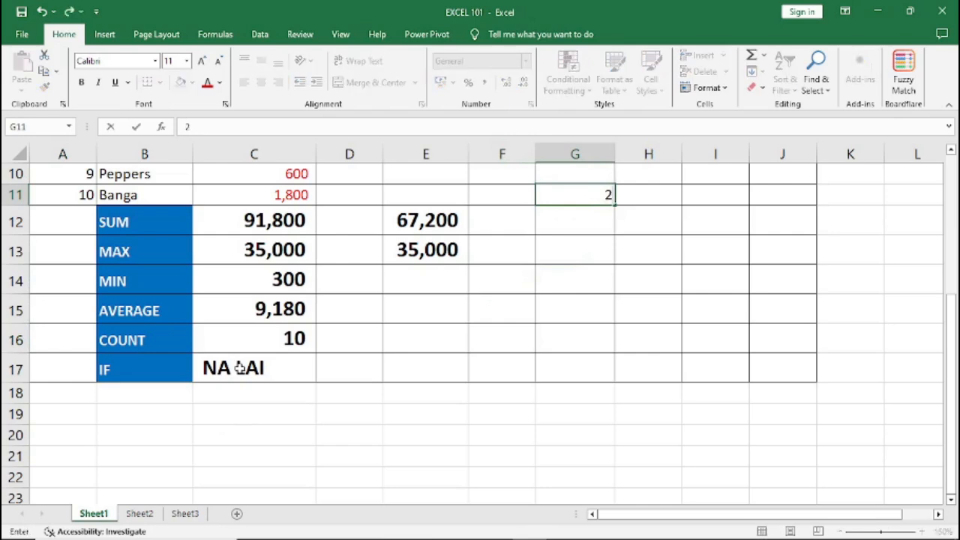
left_click(407, 339)
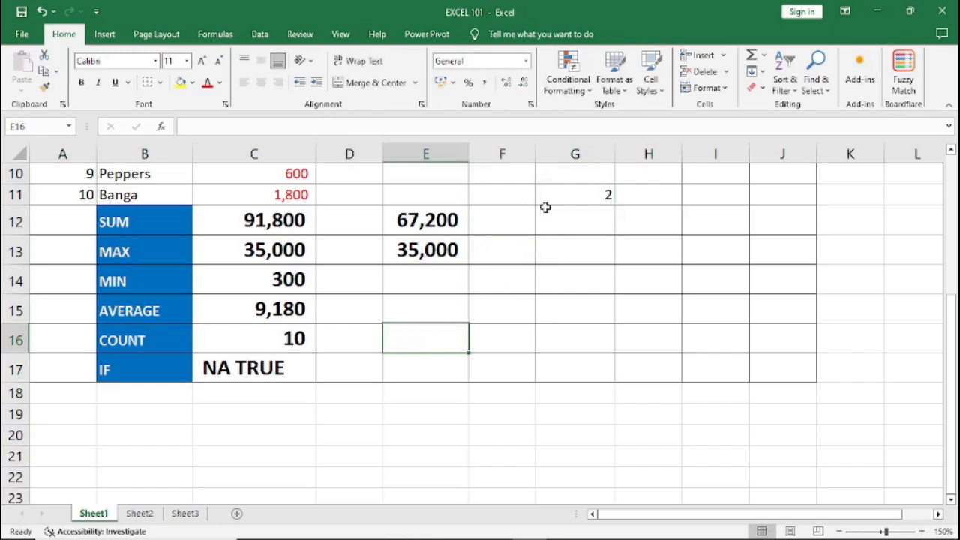
- Set the IF test value in G11 to 6
left_click(558, 193)
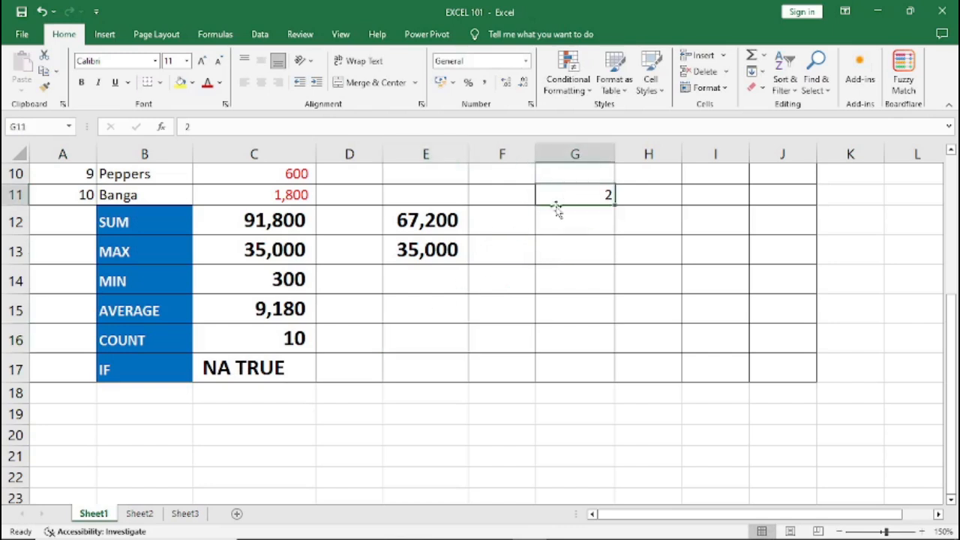
type("6")
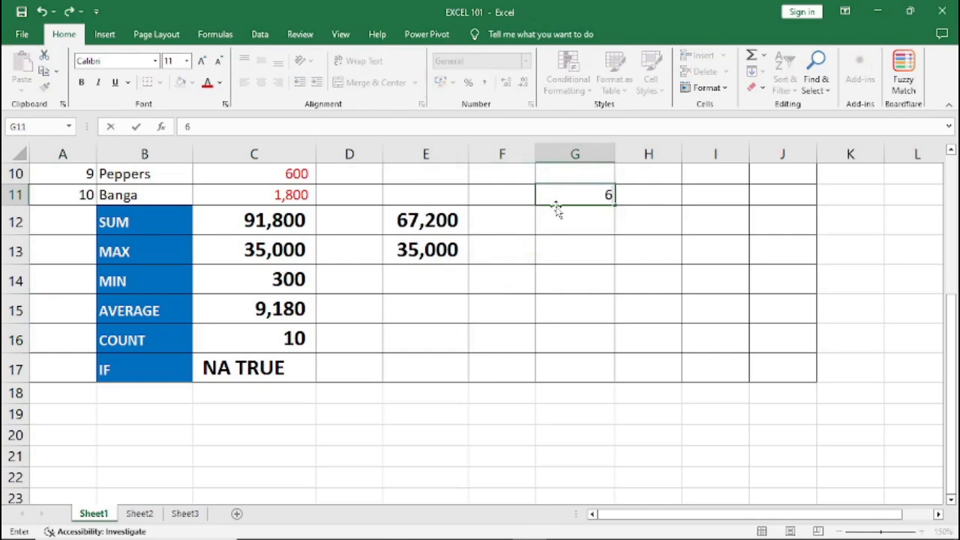
left_click(540, 283)
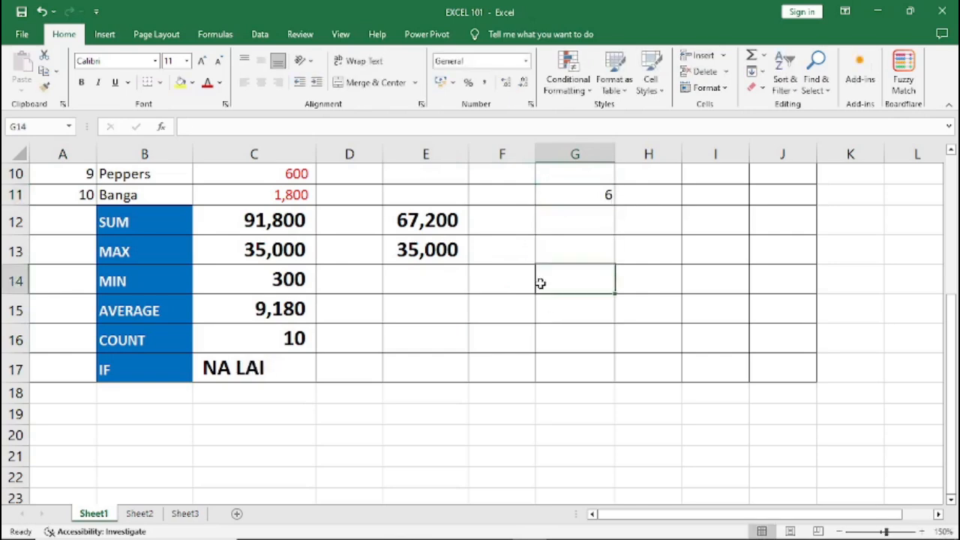
- Review the IF formula in C17 and the completed function rows in C12:C17 against the food amounts in column C
left_click(233, 371)
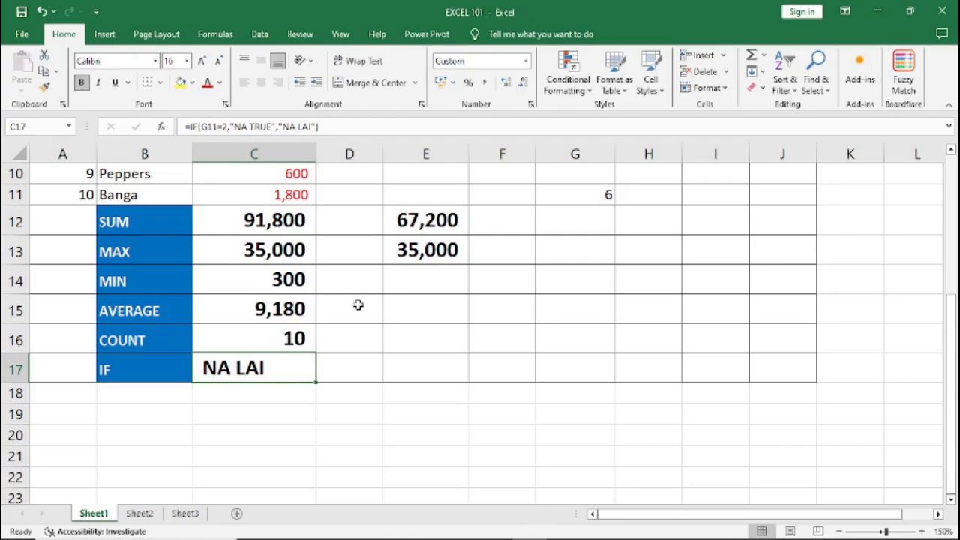
scroll(359, 304, "up", 1)
scroll(359, 304, "up", 3)
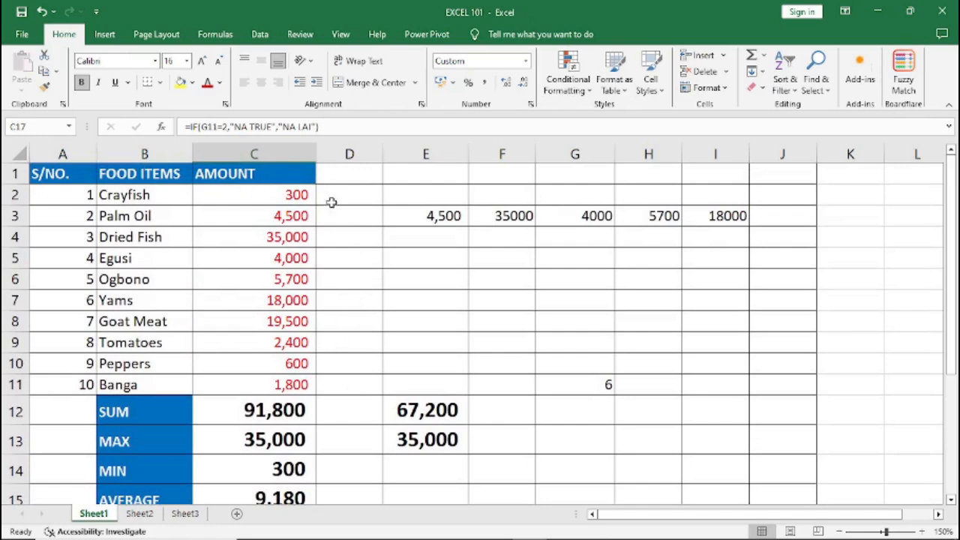
scroll(225, 390, "down", 2)
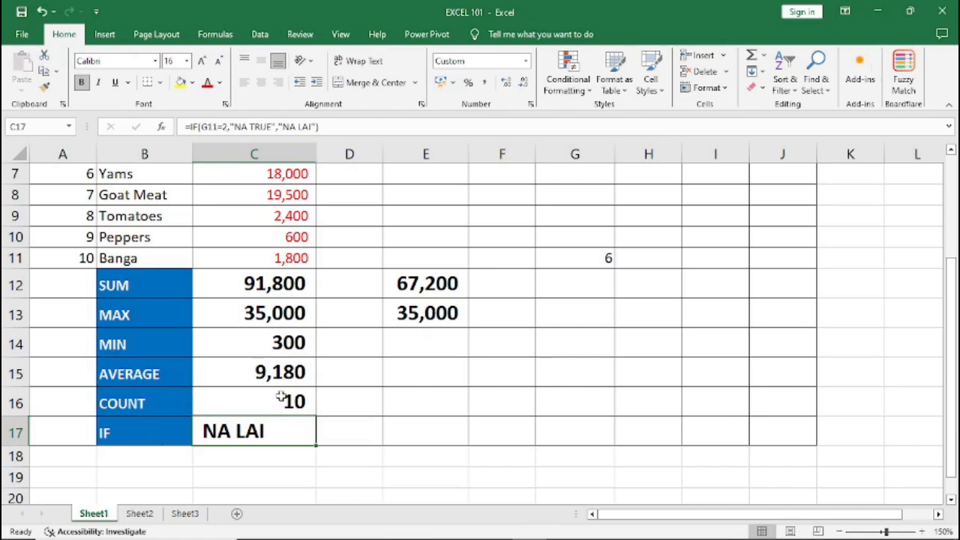
scroll(466, 339, "up", 2)
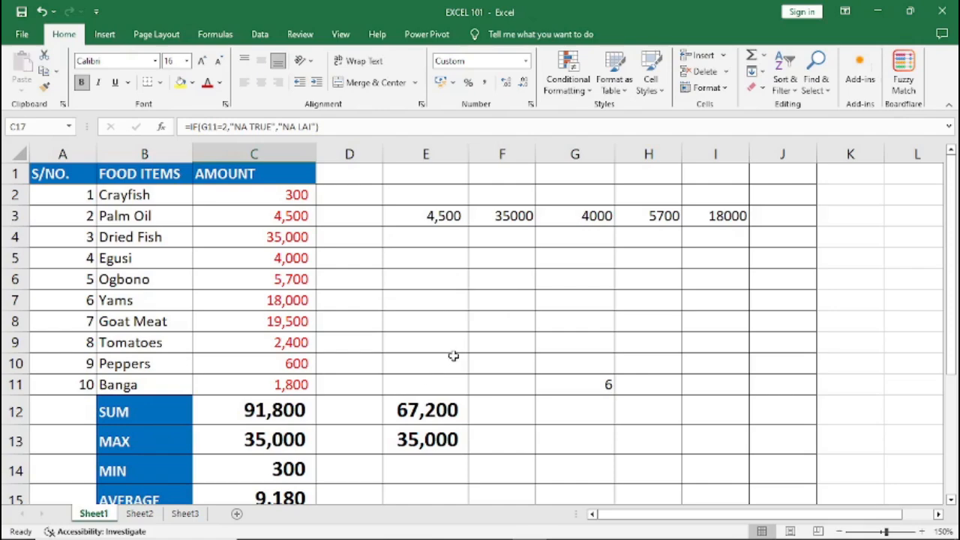
scroll(453, 355, "down", 2)
scroll(453, 356, "up", 1)
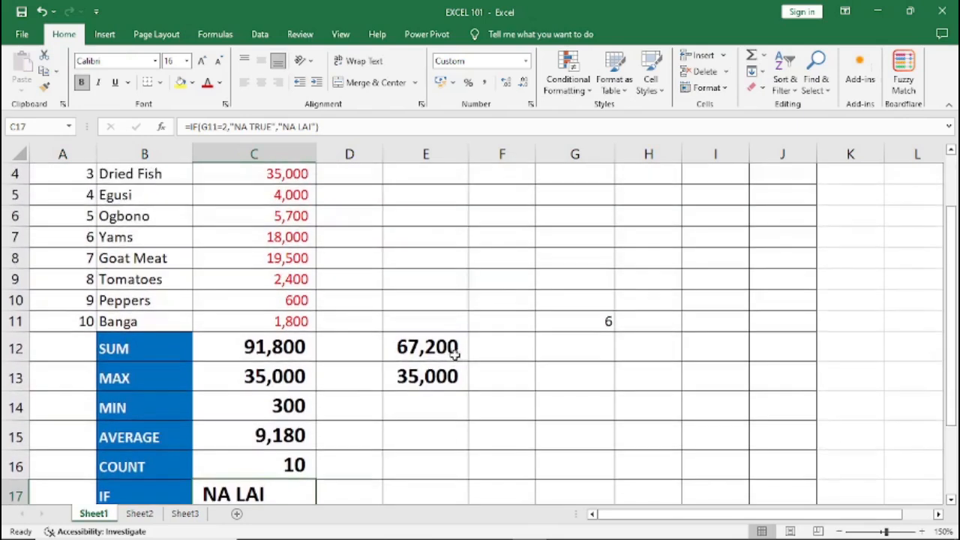
scroll(463, 349, "up", 1)
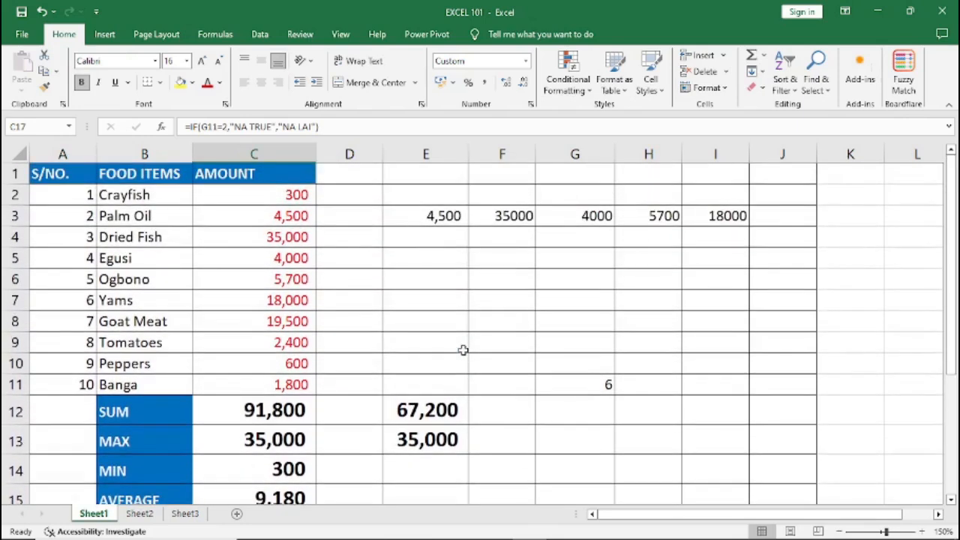